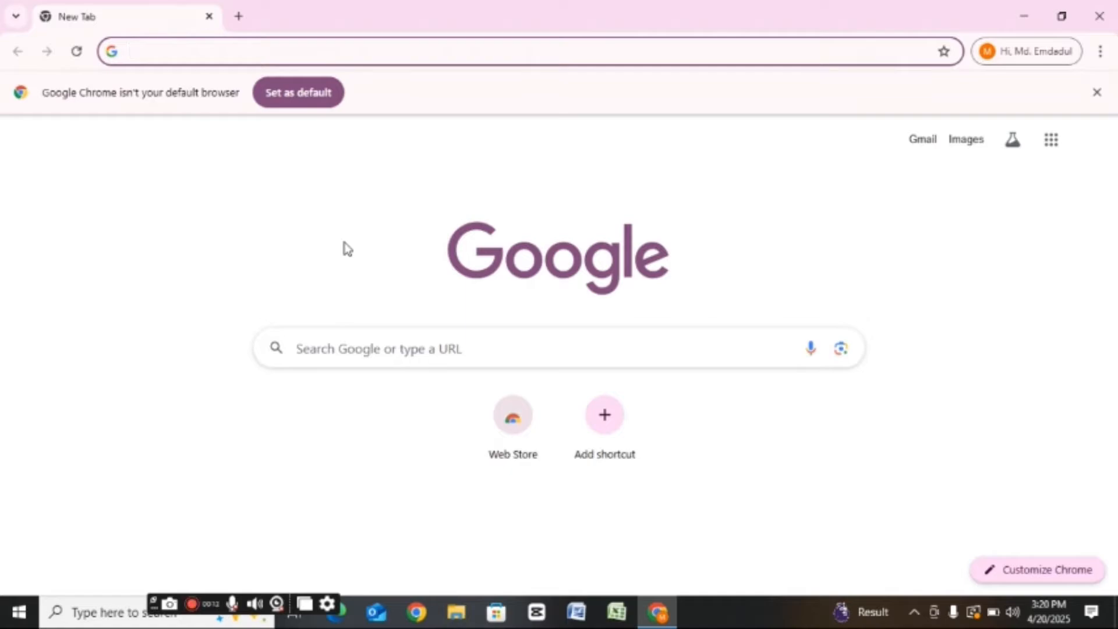
# Search the web for CANVA and open the Canva home page.
pyautogui.click(182, 53)
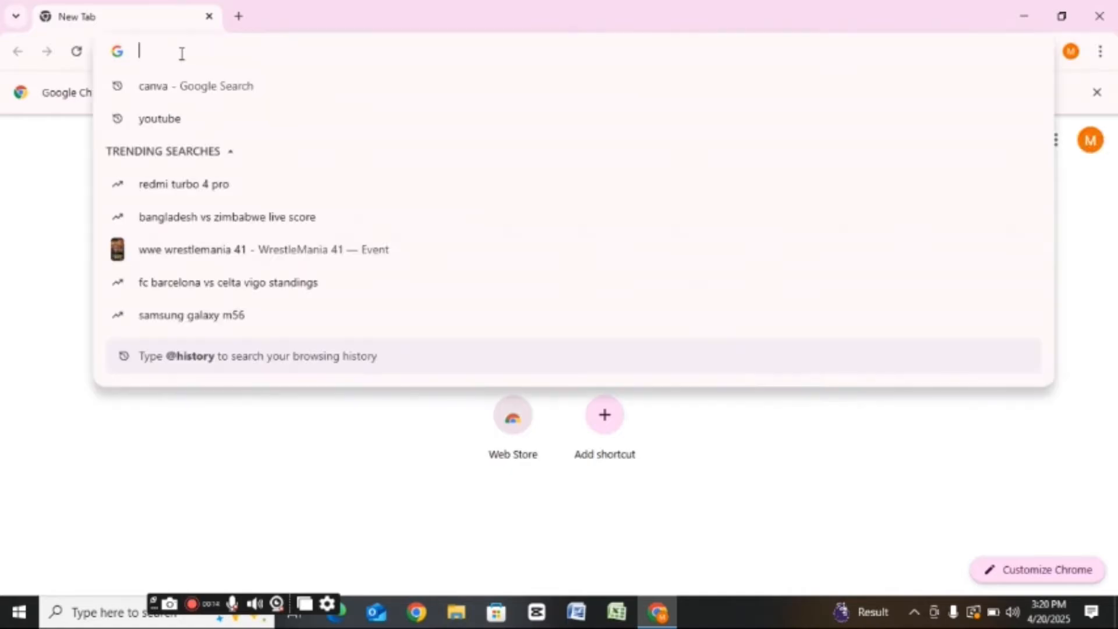
pyautogui.write('C')
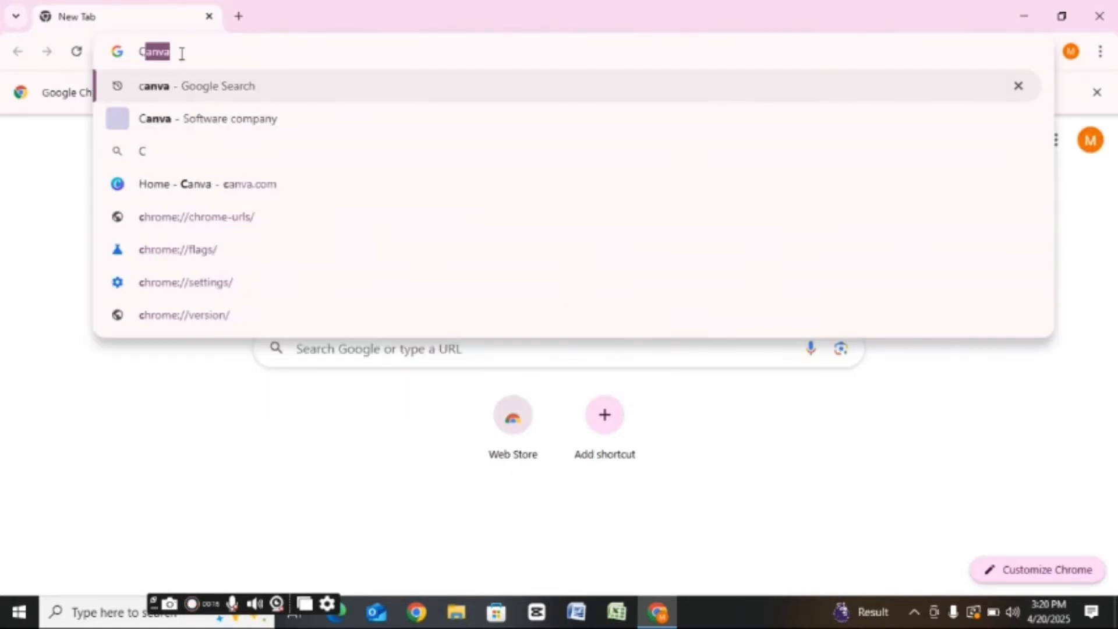
pyautogui.write('ANVA')
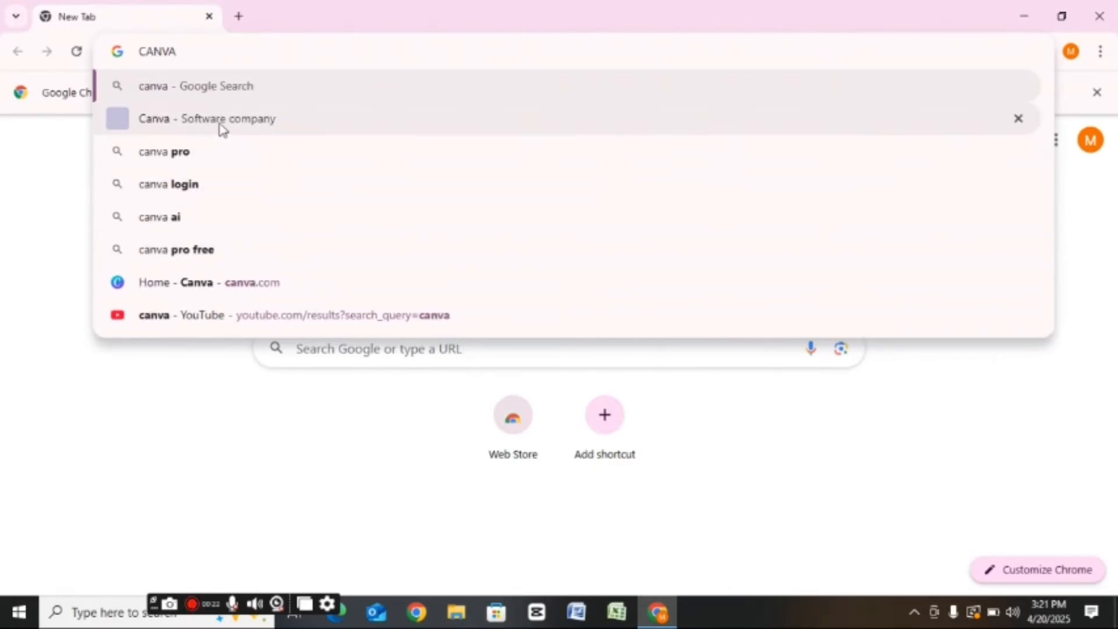
pyautogui.click(200, 87)
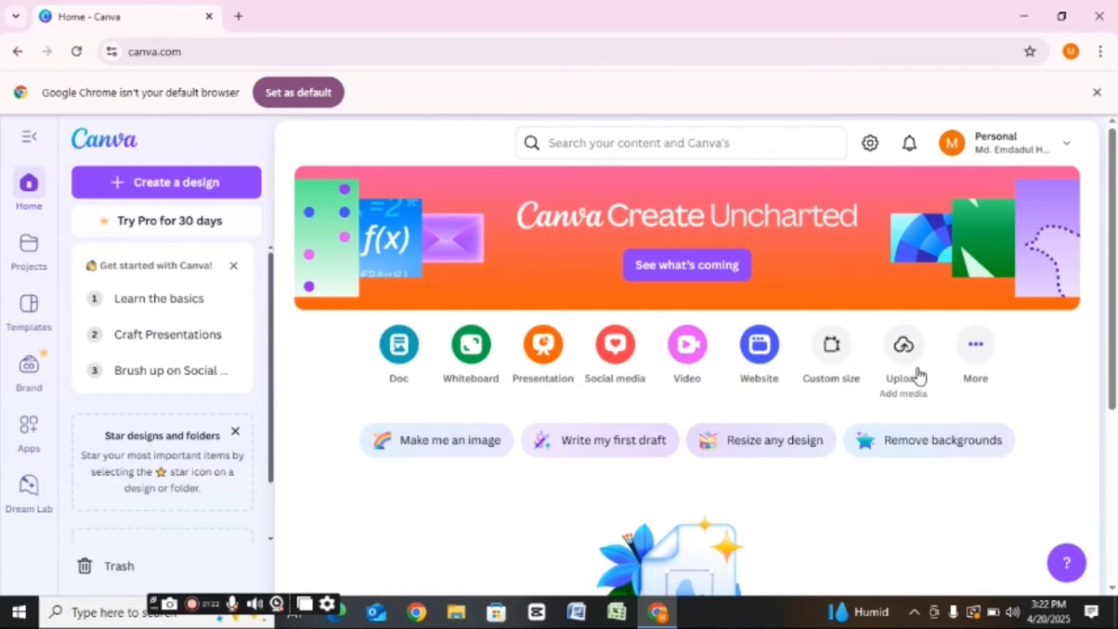
# Look through the full catalogue of design types, close it, and look over the rest of the home page.
pyautogui.click(976, 347)
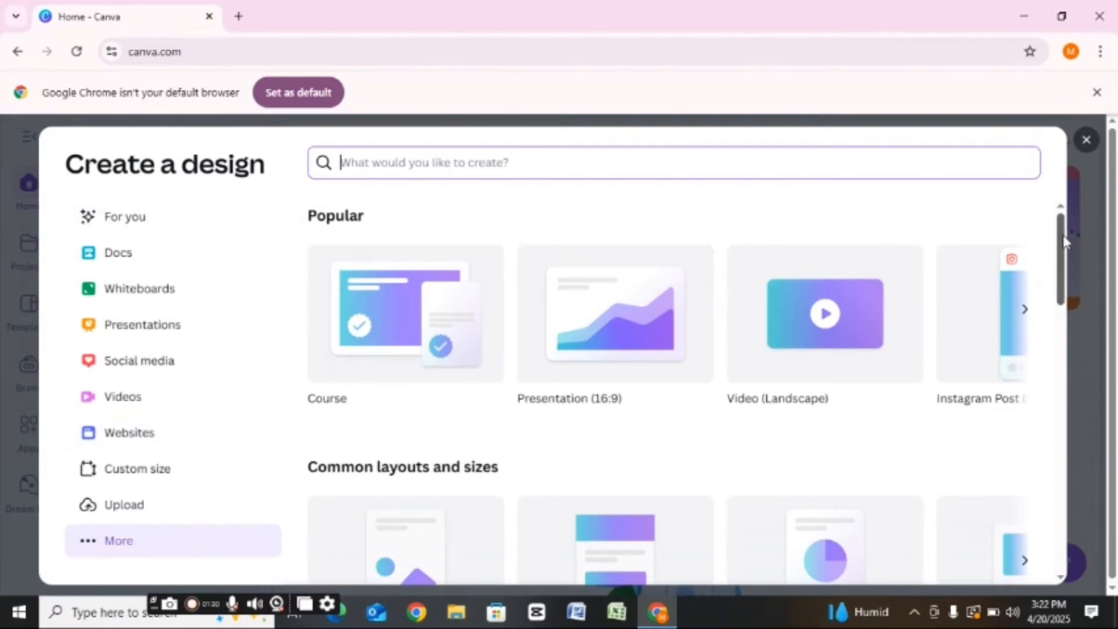
pyautogui.moveTo(1061, 308); pyautogui.dragTo(1086, 482)
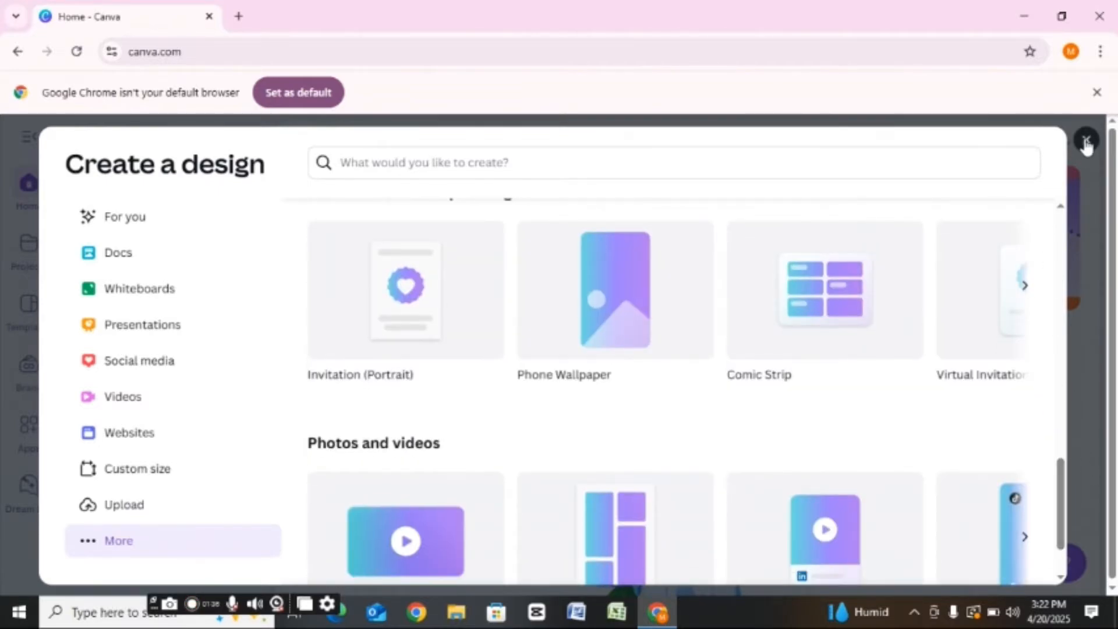
pyautogui.click(1086, 141)
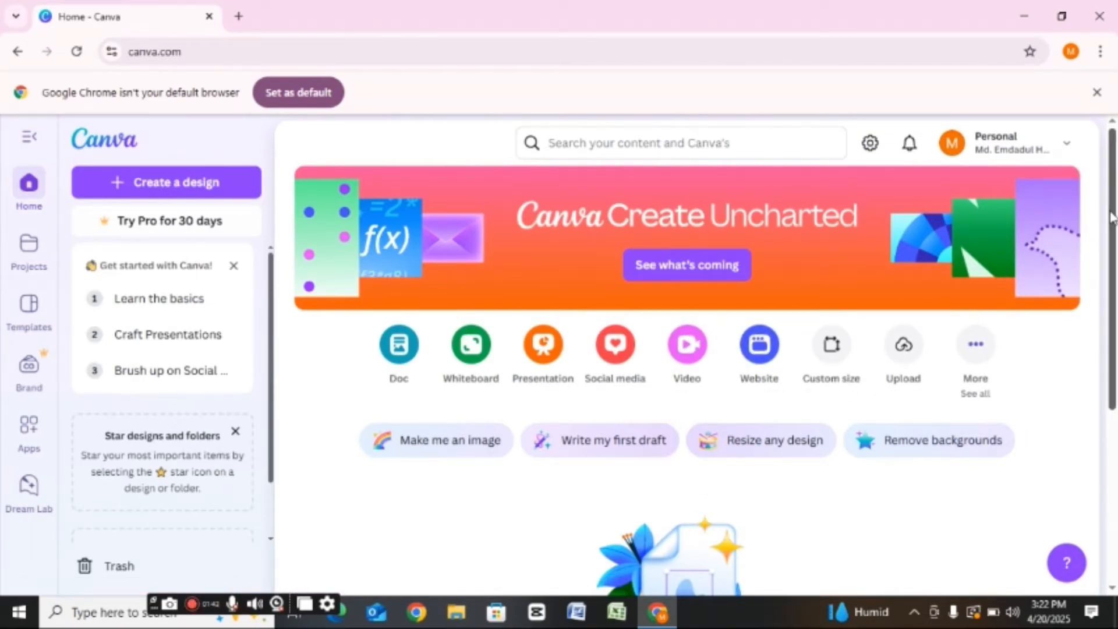
pyautogui.moveTo(1112, 216); pyautogui.dragTo(1113, 432)
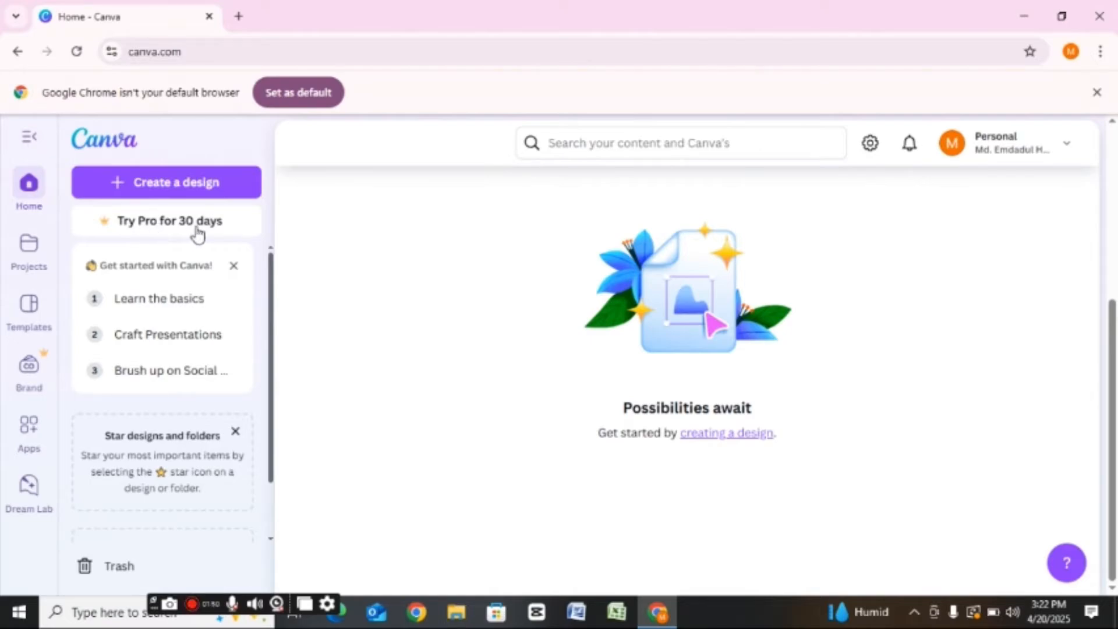
# Create a new blank YouTube Thumbnail design (1280 × 720 px) from the social media design types.
pyautogui.click(176, 192)
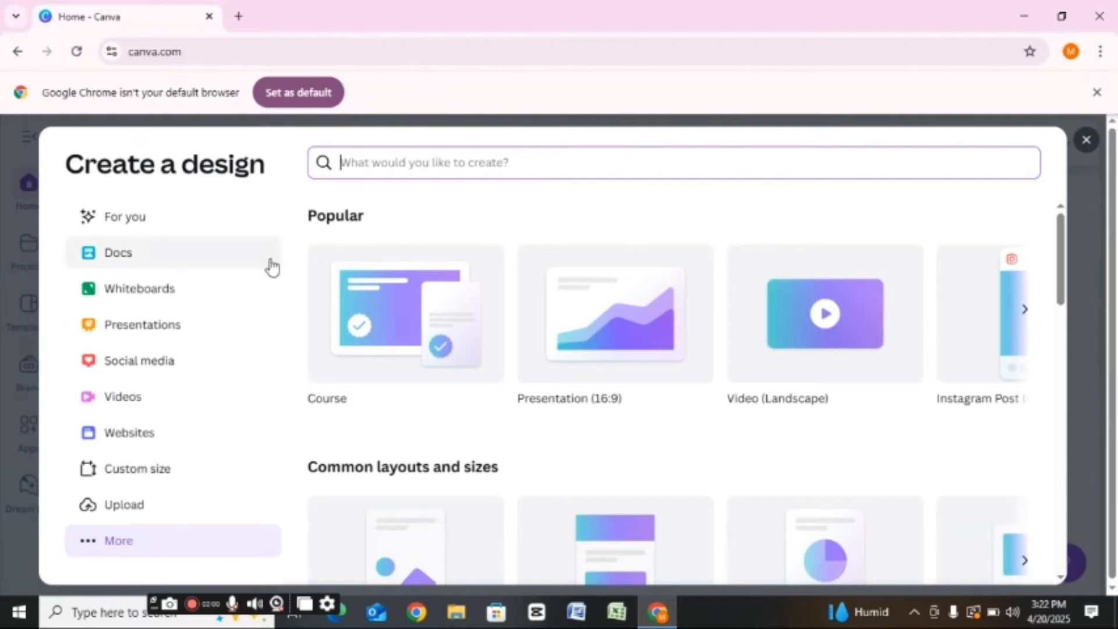
pyautogui.scroll(-10, 1095, 445)
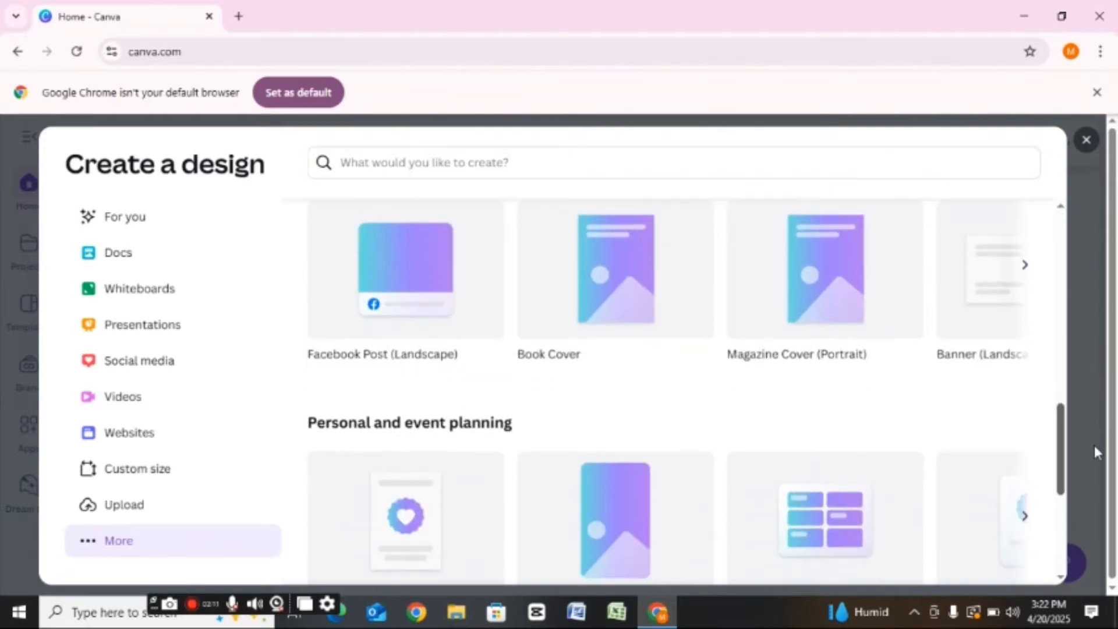
pyautogui.scroll(10, 1083, 403)
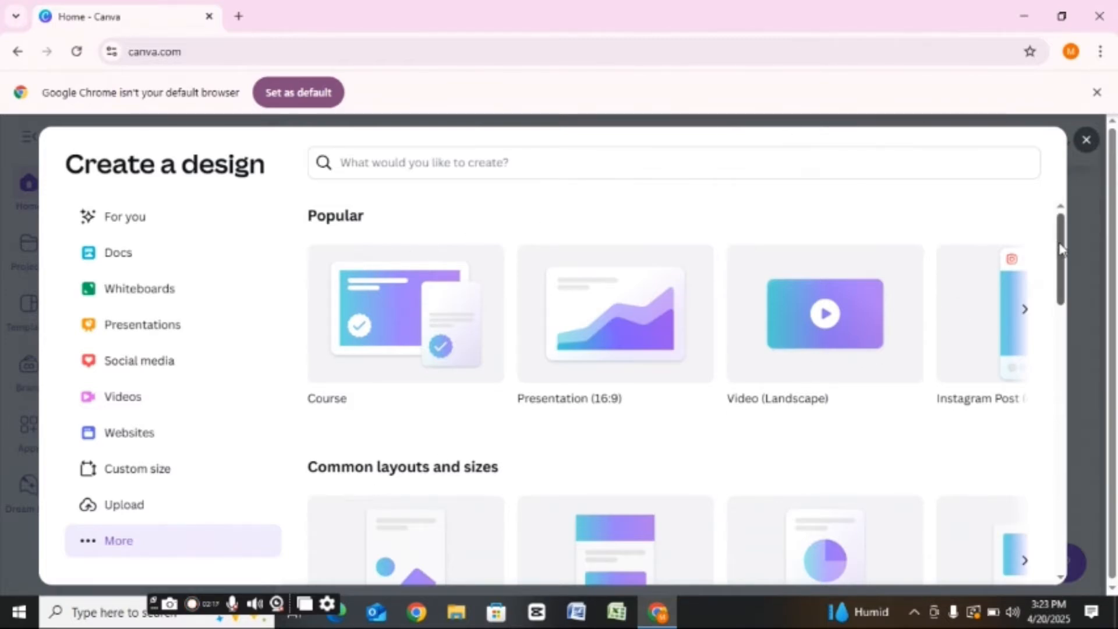
pyautogui.moveTo(1061, 249); pyautogui.dragTo(1070, 350)
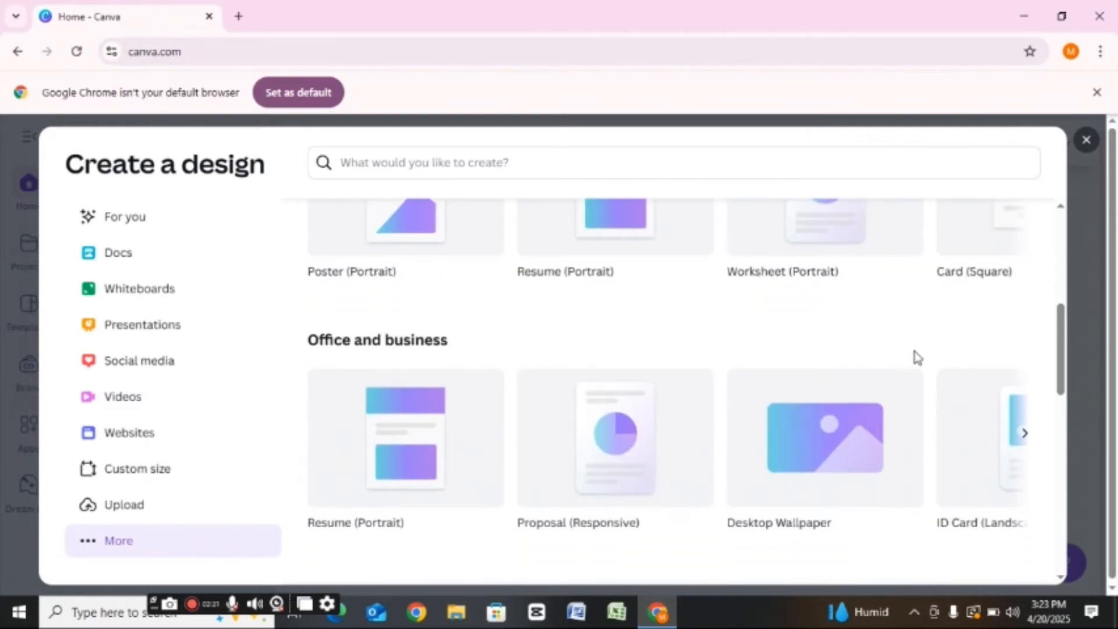
pyautogui.moveTo(1062, 335); pyautogui.dragTo(1068, 445)
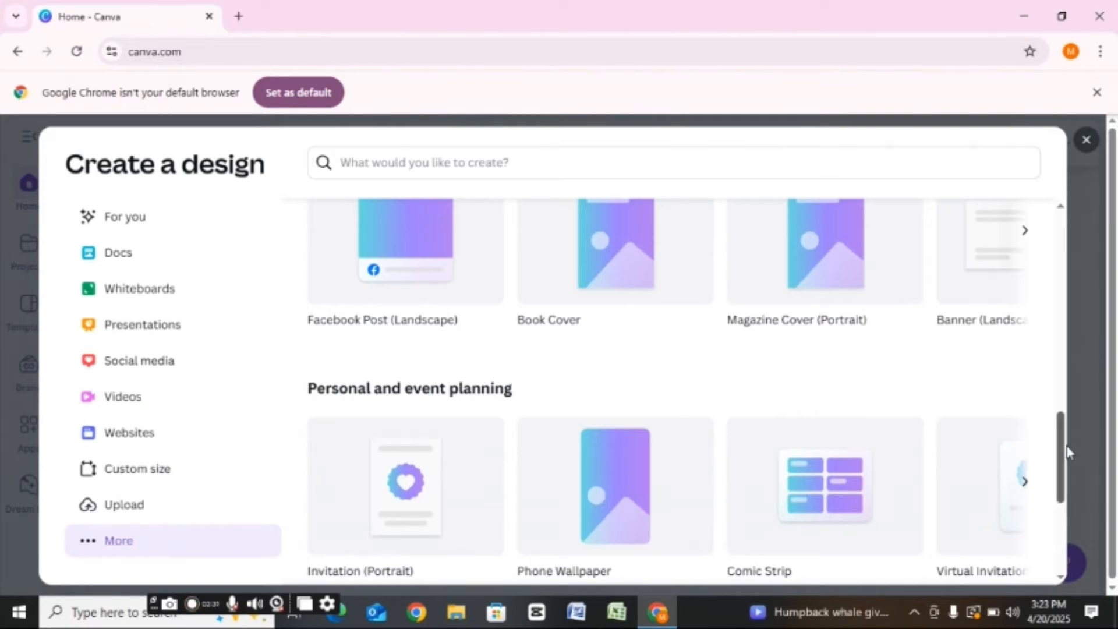
pyautogui.moveTo(1068, 451); pyautogui.dragTo(1078, 561)
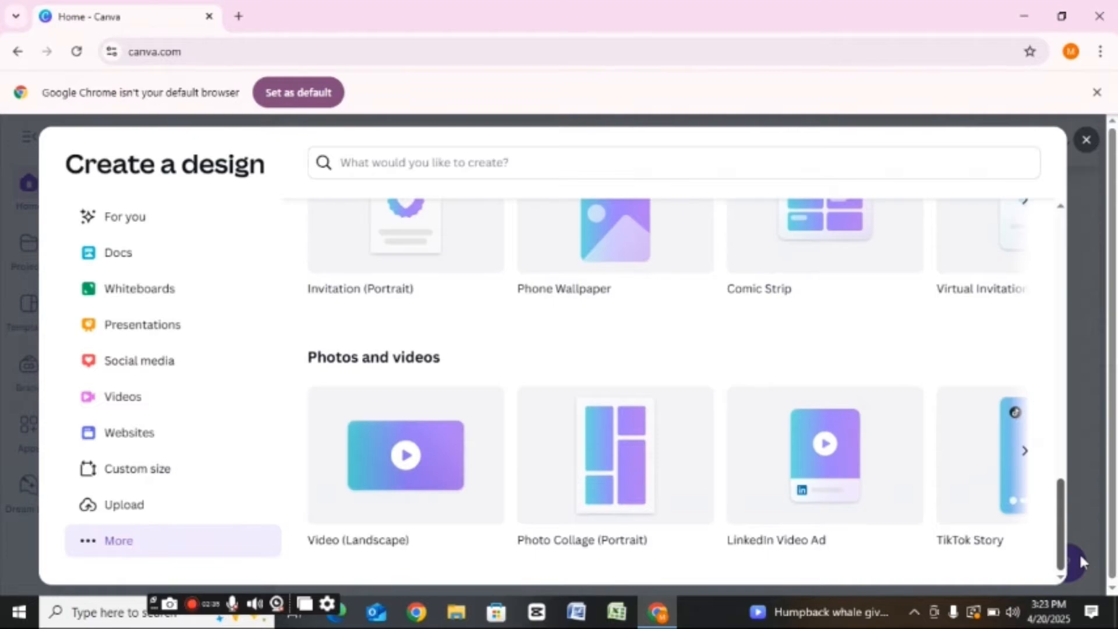
pyautogui.moveTo(1066, 469); pyautogui.dragTo(1021, 127)
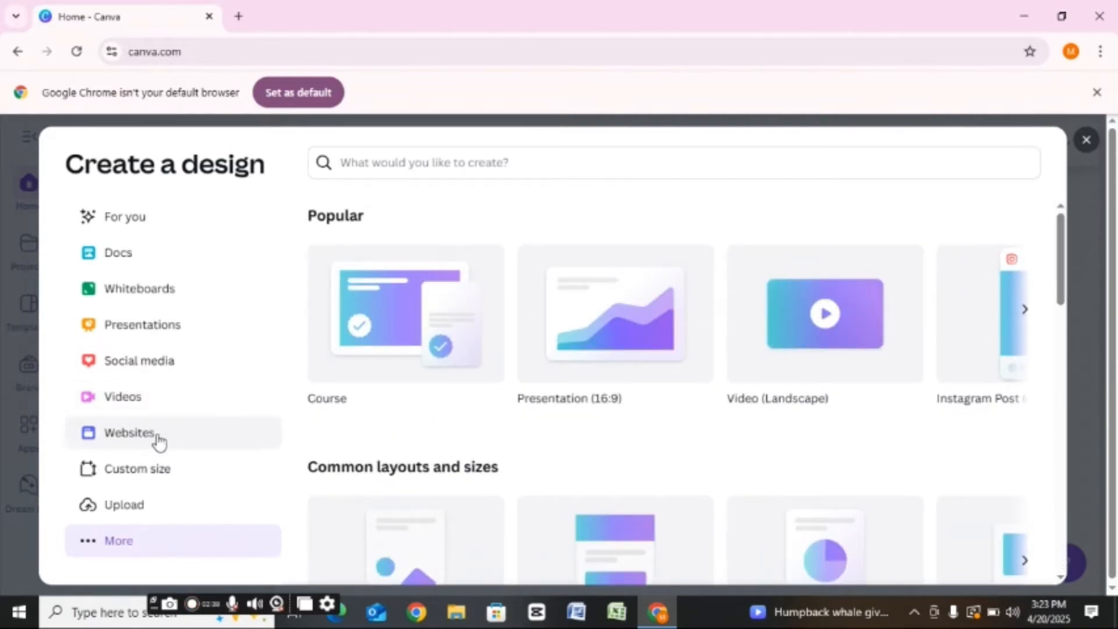
pyautogui.click(157, 365)
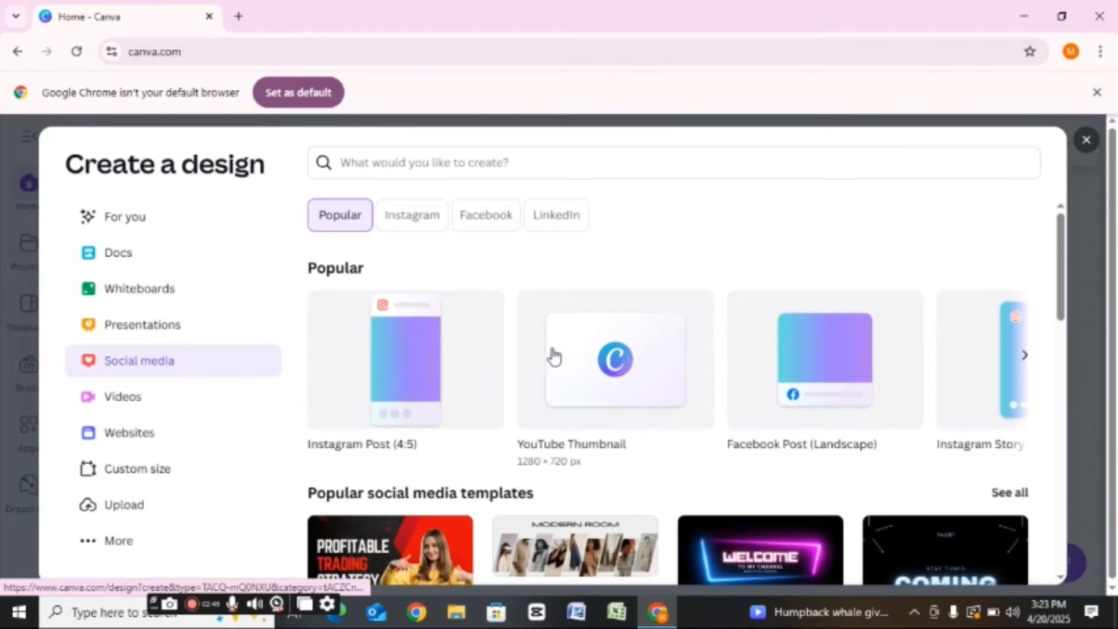
pyautogui.click(655, 368)
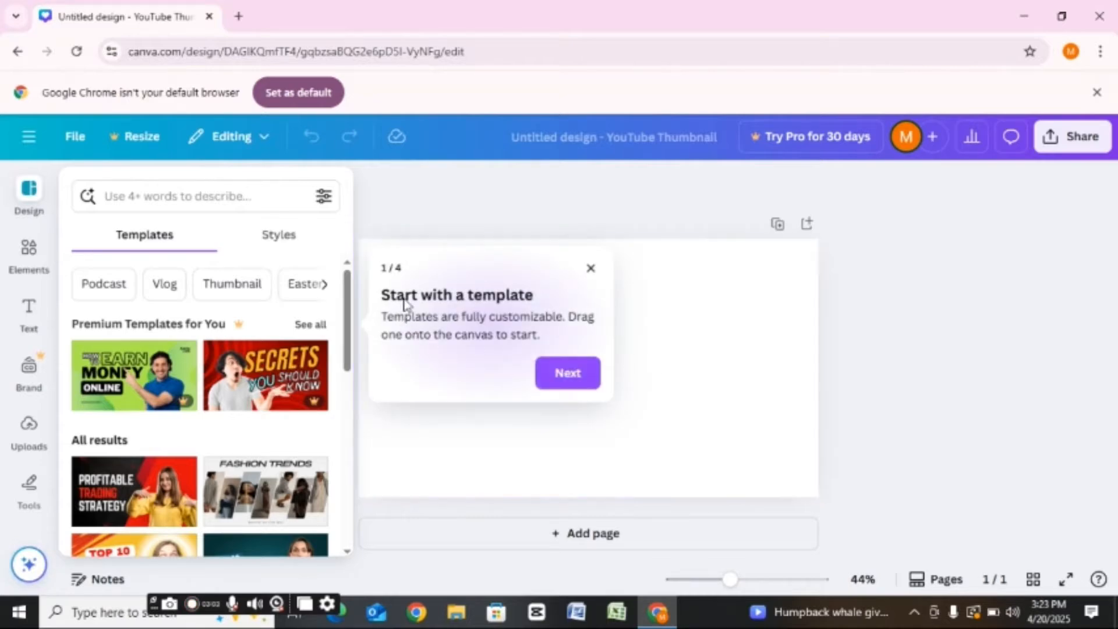
# Go through all four introductory editor tips and dismiss the tour.
pyautogui.click(557, 373)
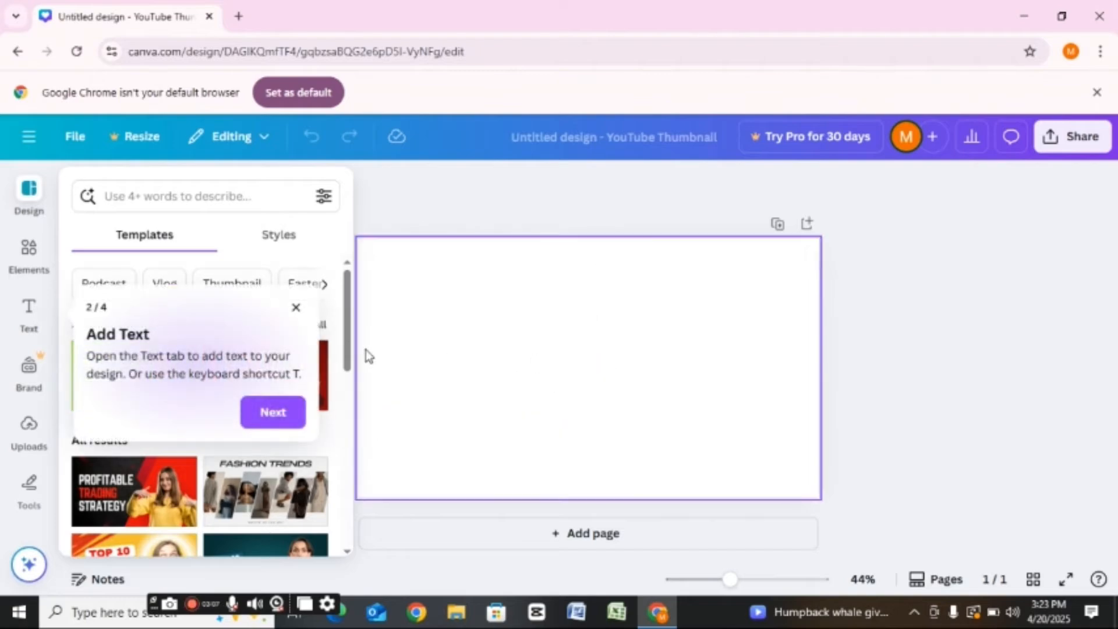
pyautogui.click(272, 414)
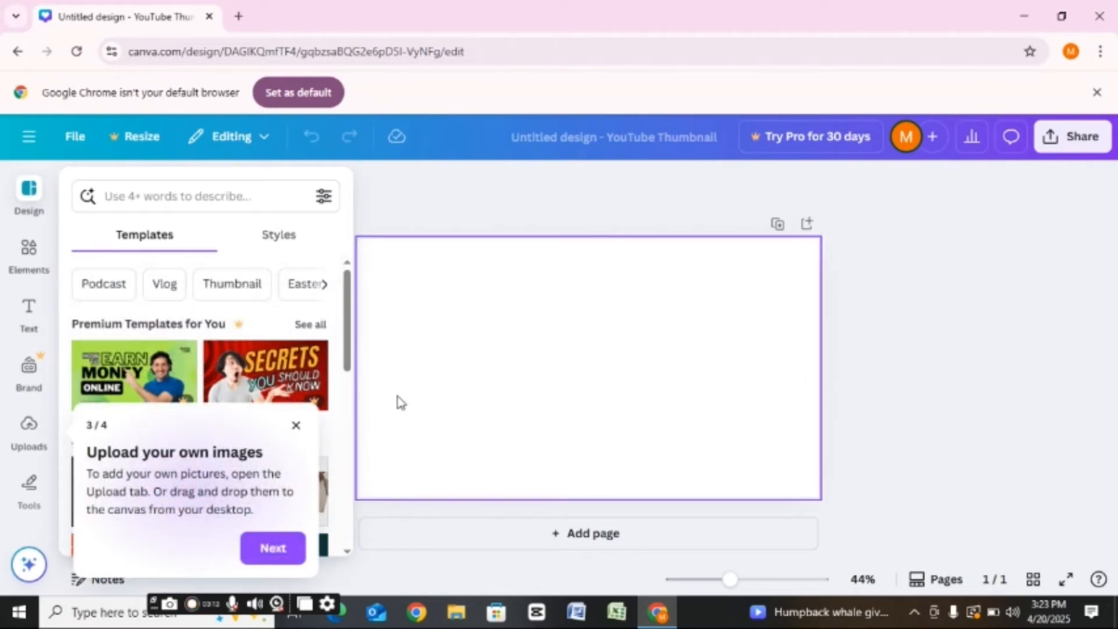
pyautogui.click(274, 538)
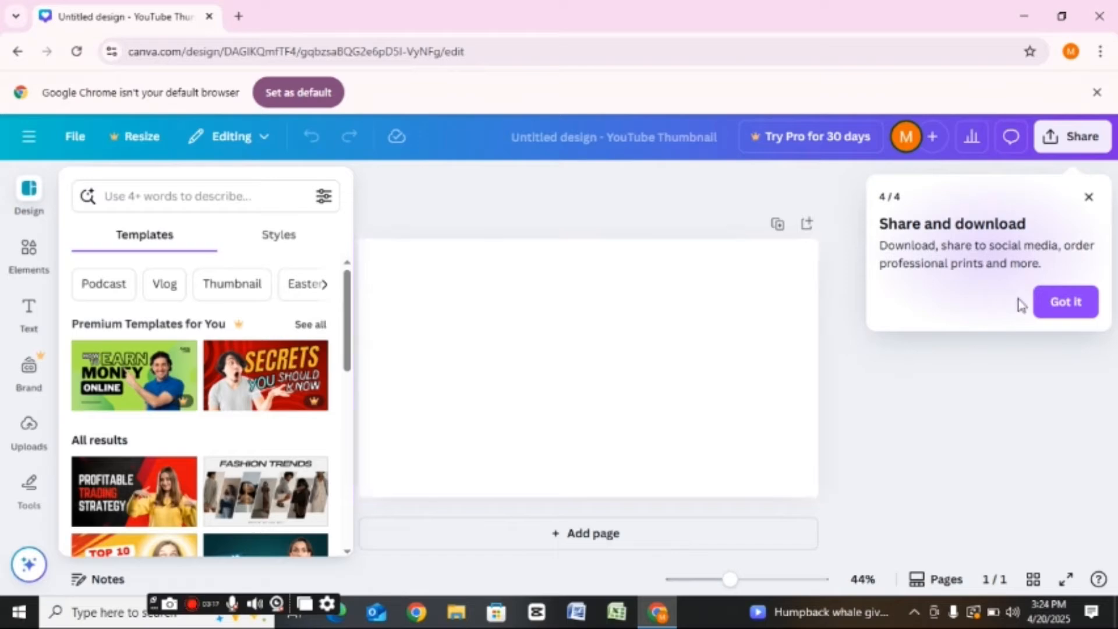
pyautogui.click(1063, 304)
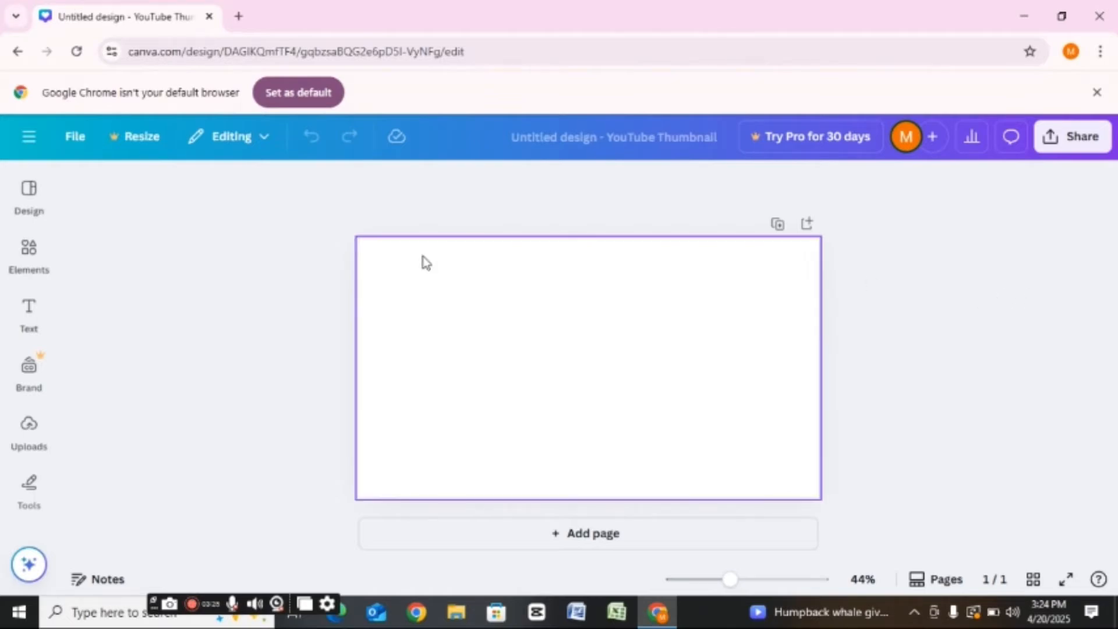
# Rename the untitled thumbnail design as YOUTUBE1.
pyautogui.click(491, 287)
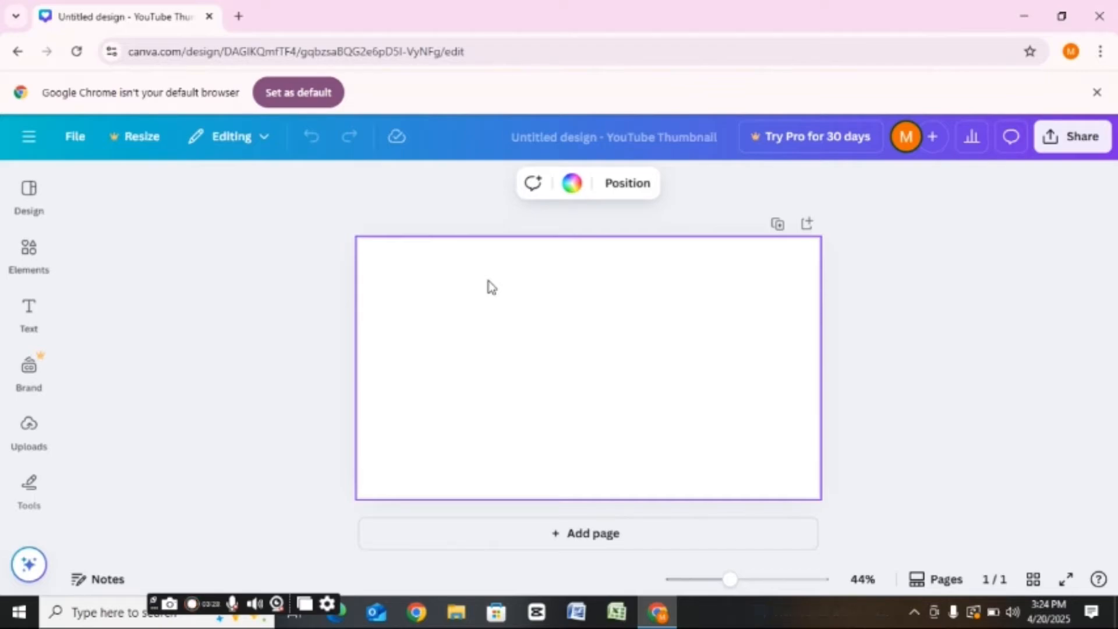
pyautogui.click(559, 134)
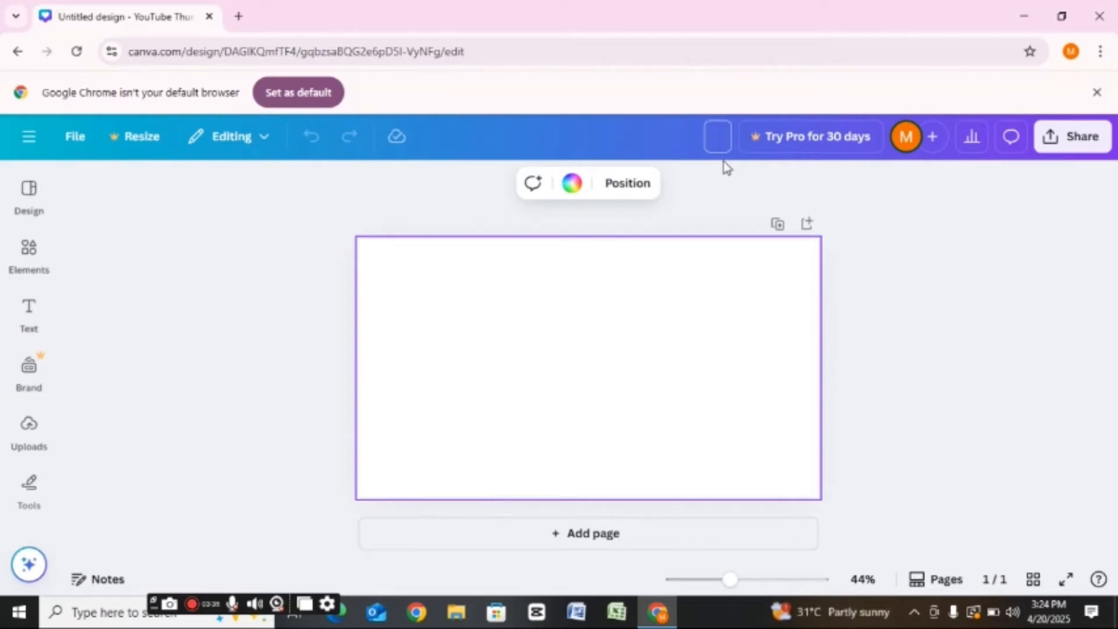
pyautogui.write('YOUTU')
pyautogui.write('BE1')
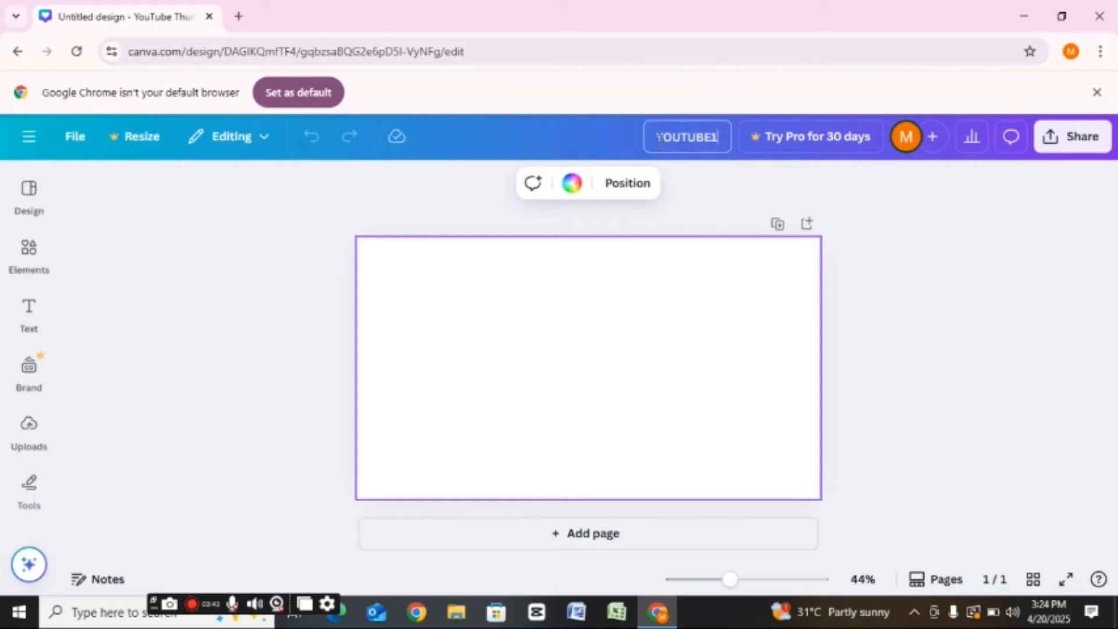
pyautogui.press('Return')
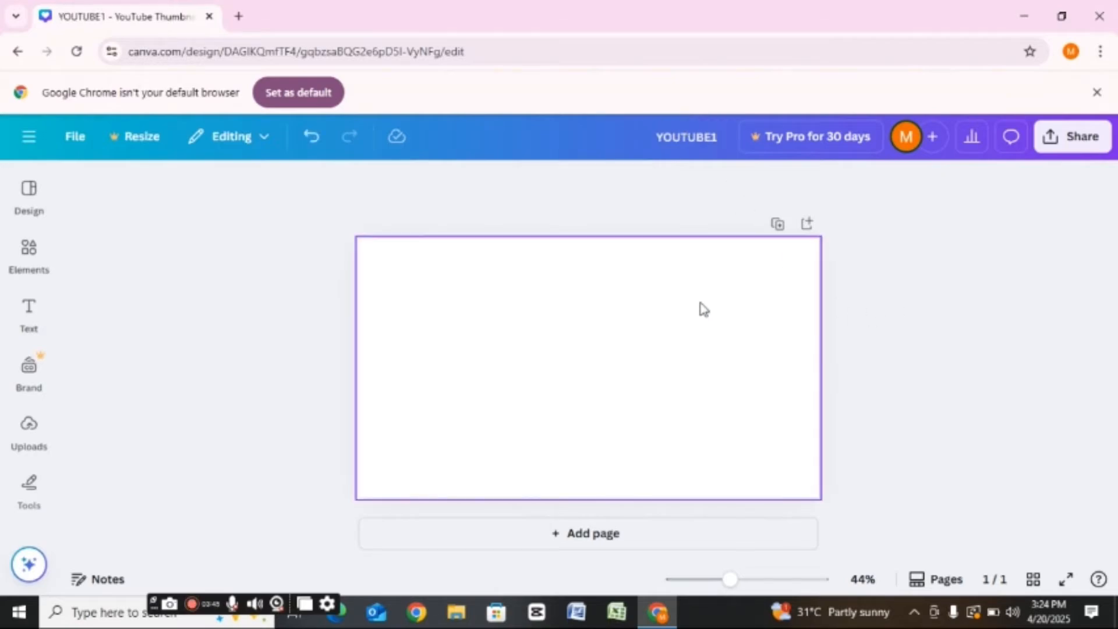
pyautogui.click(633, 308)
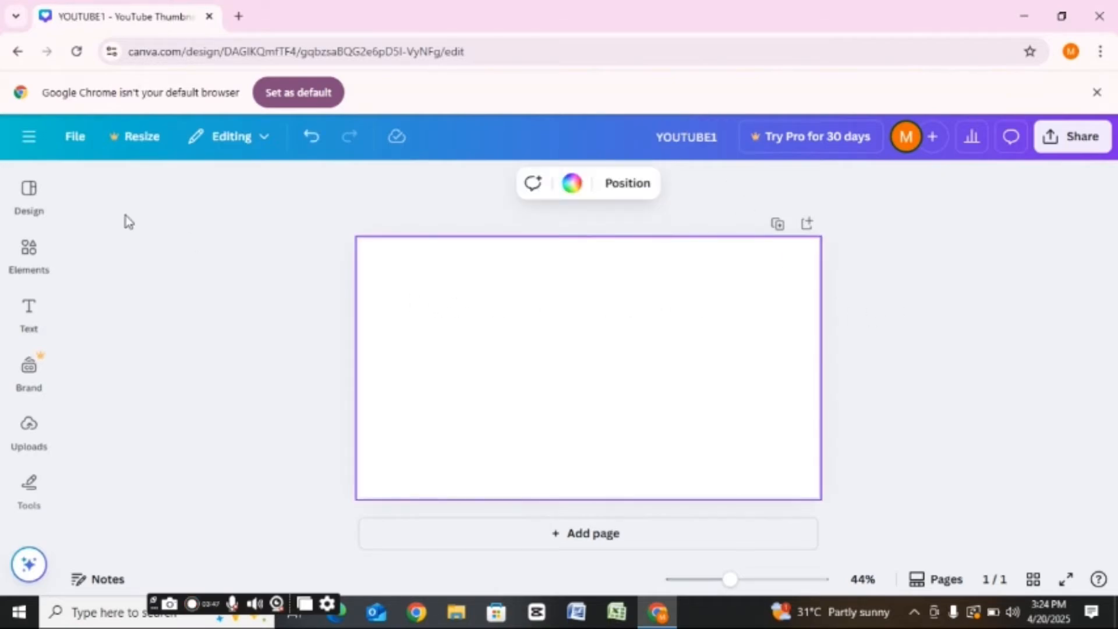
# Try to unlock the premium "Secrets You Should Know" template with the yearly Canva Pro free trial, without choosing a payment method.
pyautogui.click(23, 207)
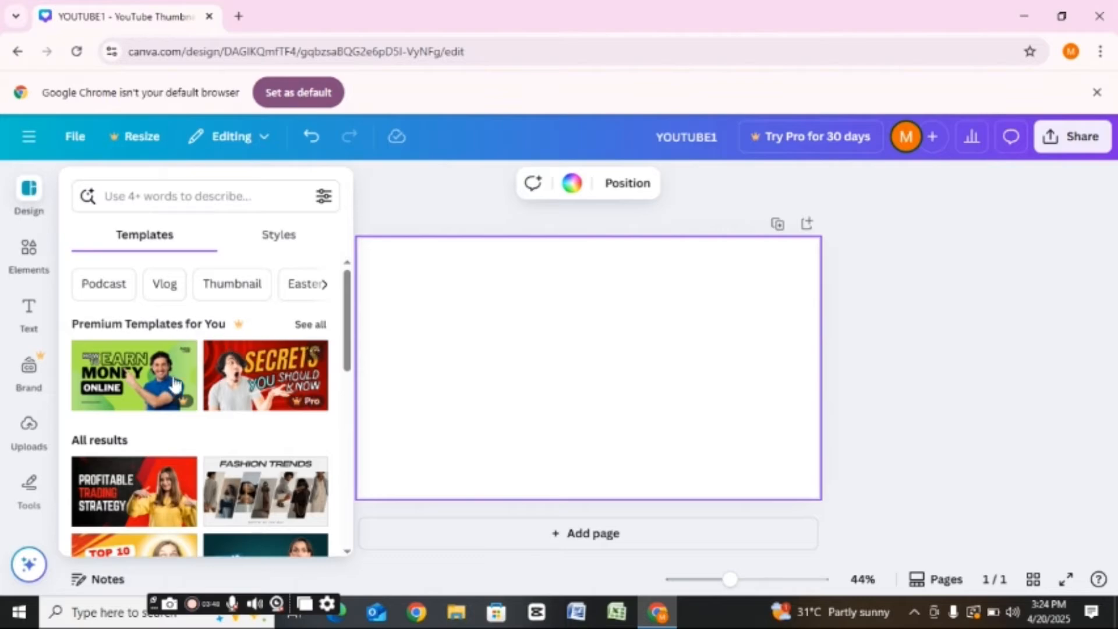
pyautogui.click(265, 386)
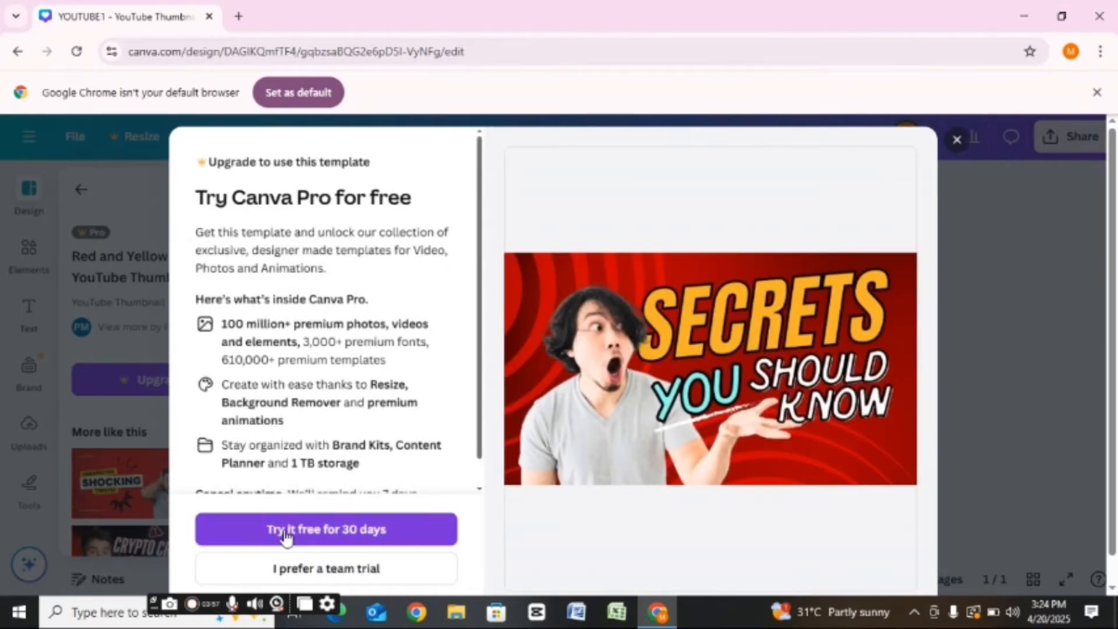
pyautogui.click(332, 532)
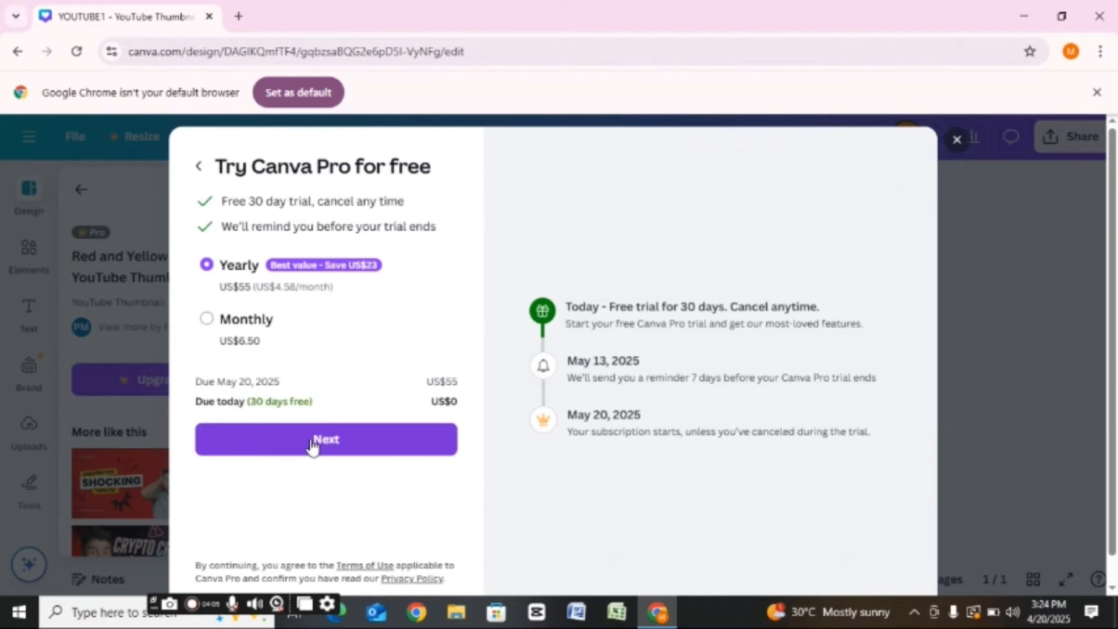
pyautogui.click(331, 444)
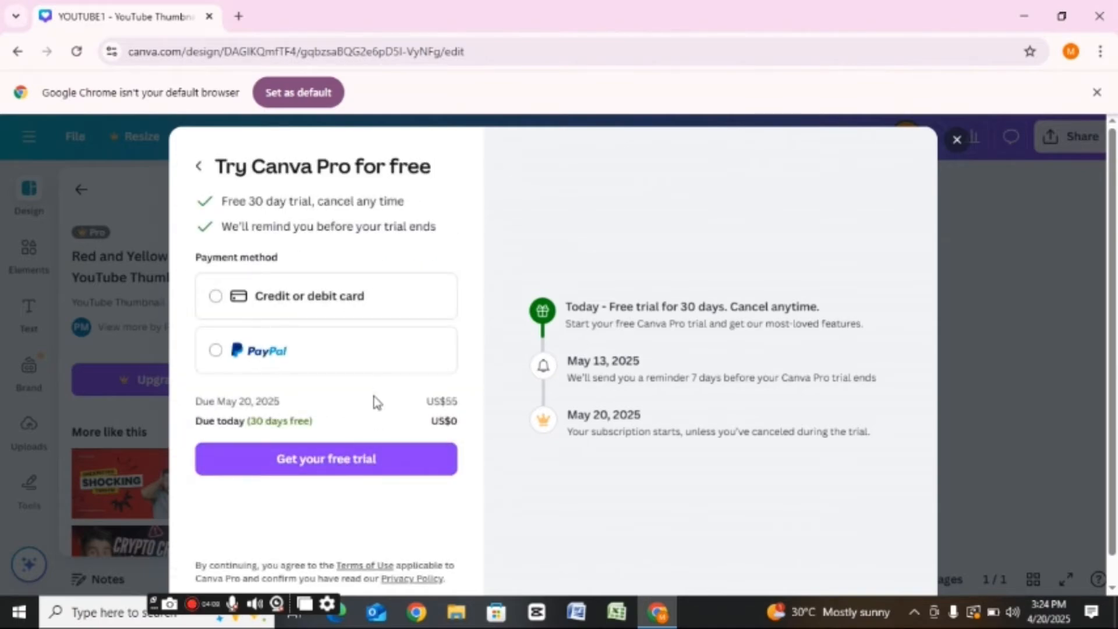
pyautogui.click(324, 459)
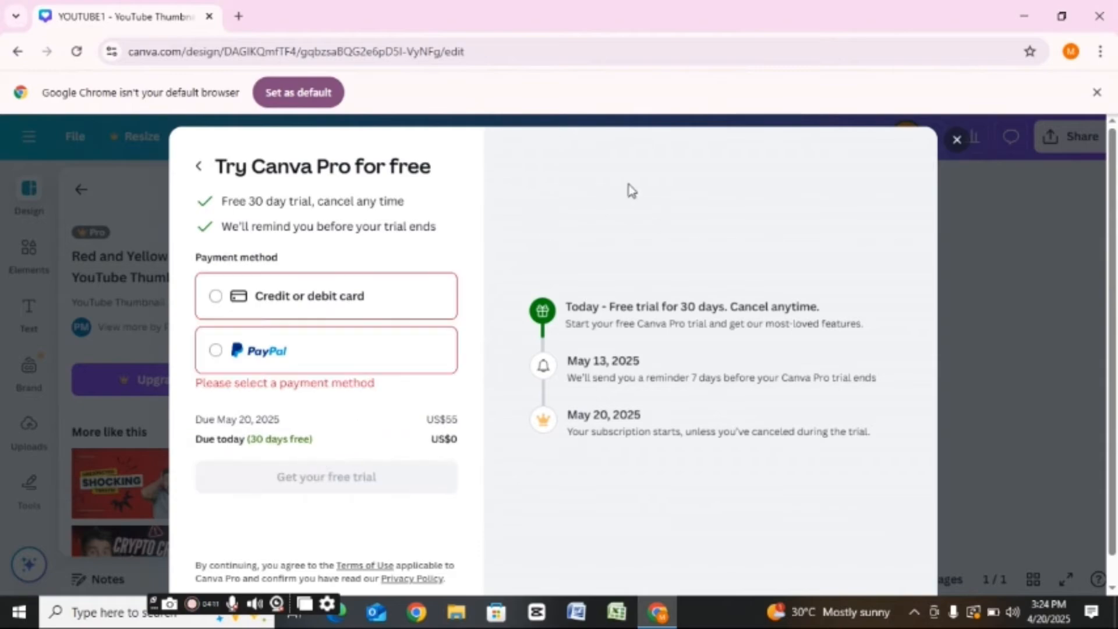
pyautogui.click(956, 145)
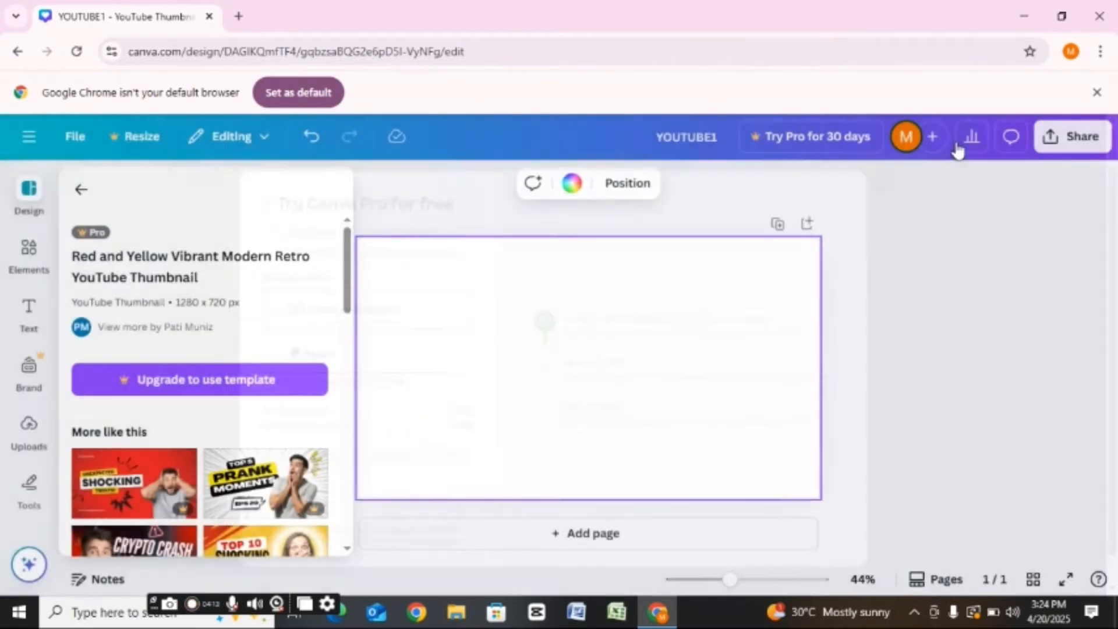
pyautogui.click(627, 319)
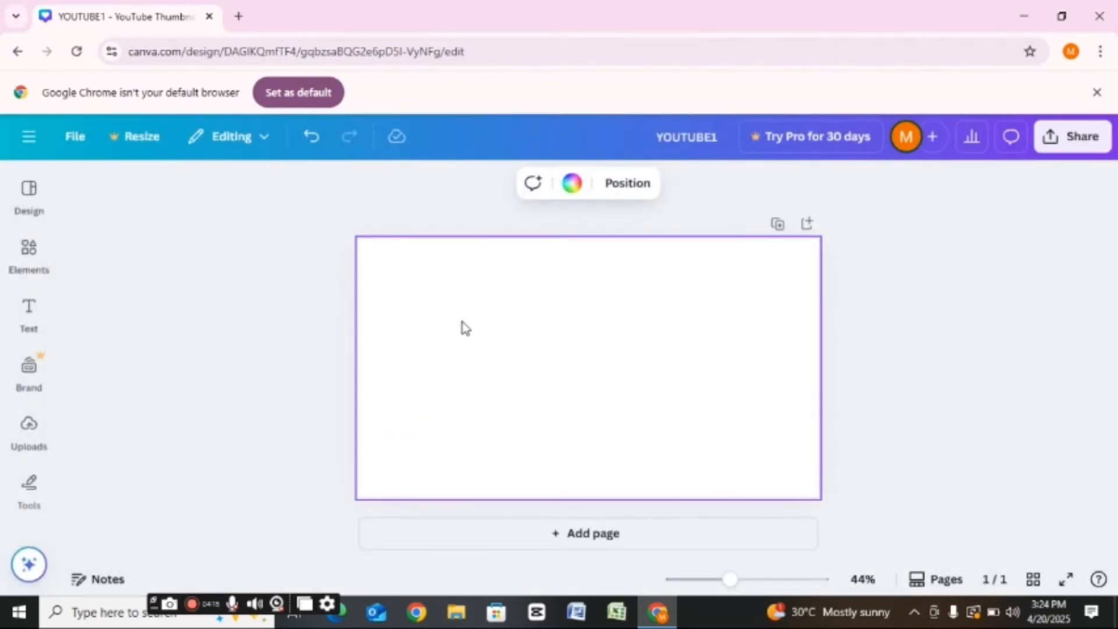
# Apply the free "Modern Top 10 Shocking Moments Youtube Thumbnail" template to the blank page.
pyautogui.click(36, 206)
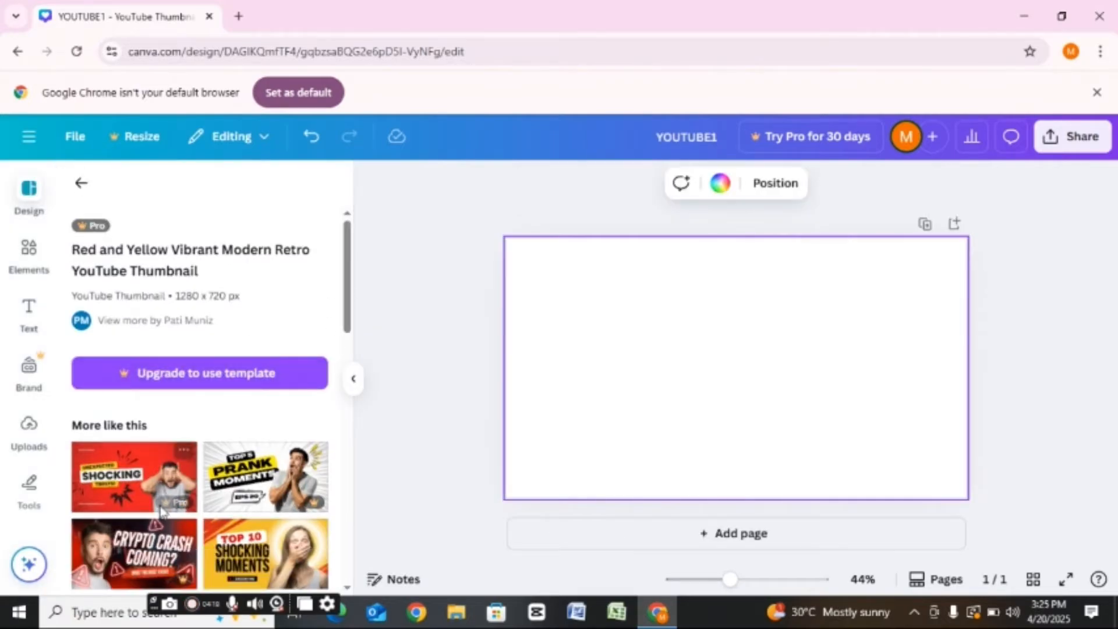
pyautogui.moveTo(347, 295); pyautogui.dragTo(357, 351)
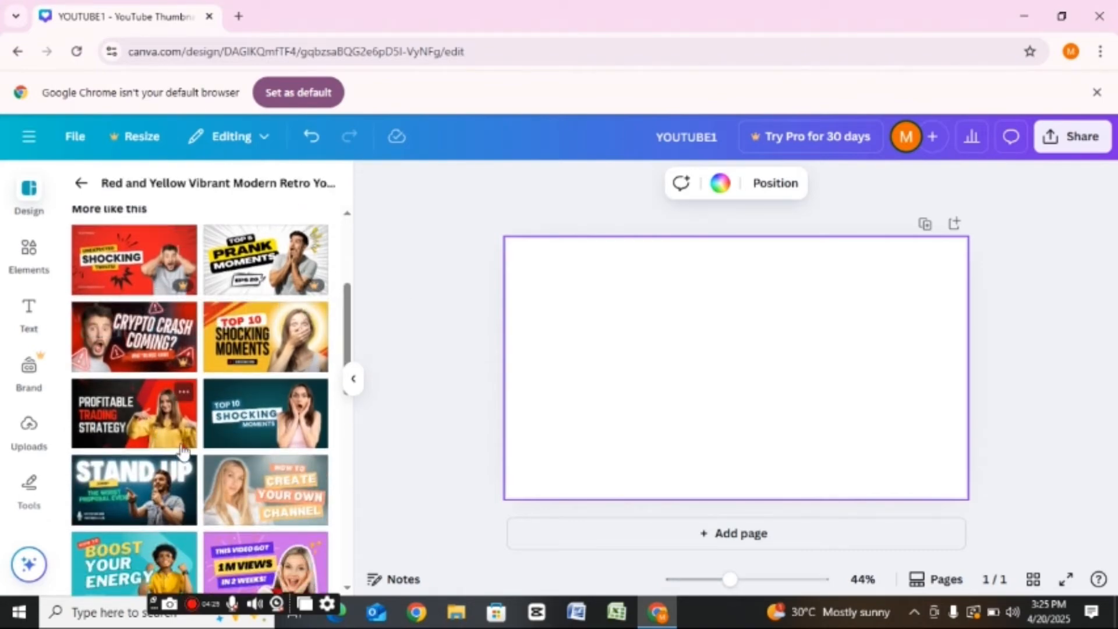
pyautogui.click(252, 406)
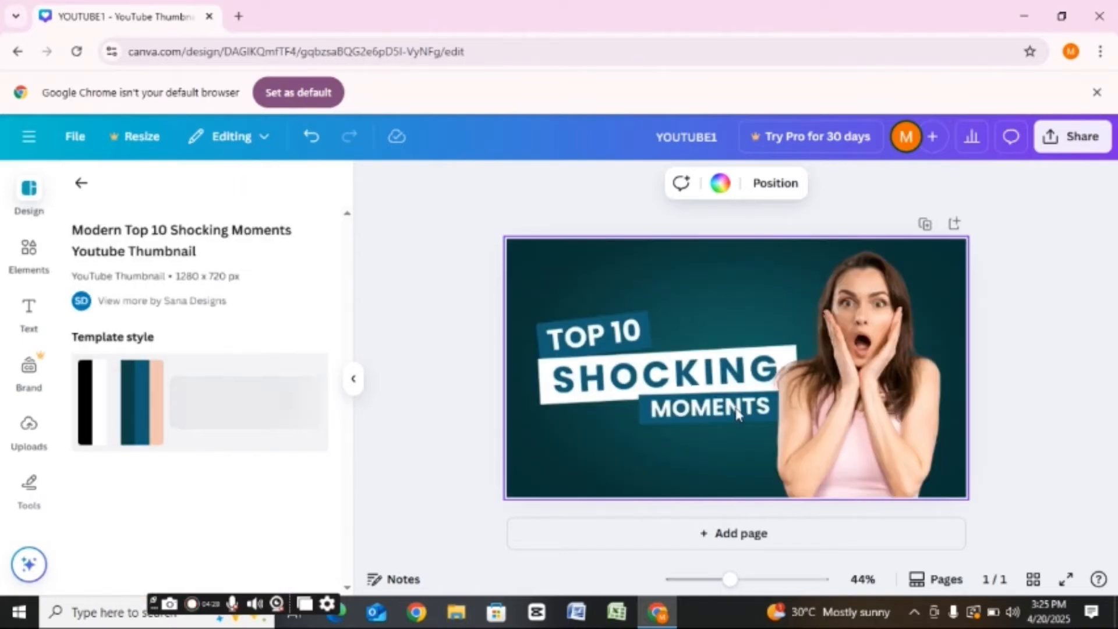
# Delete the shocked woman's photo from the template and undo that deletion.
pyautogui.click(802, 310)
pyautogui.press('Delete')
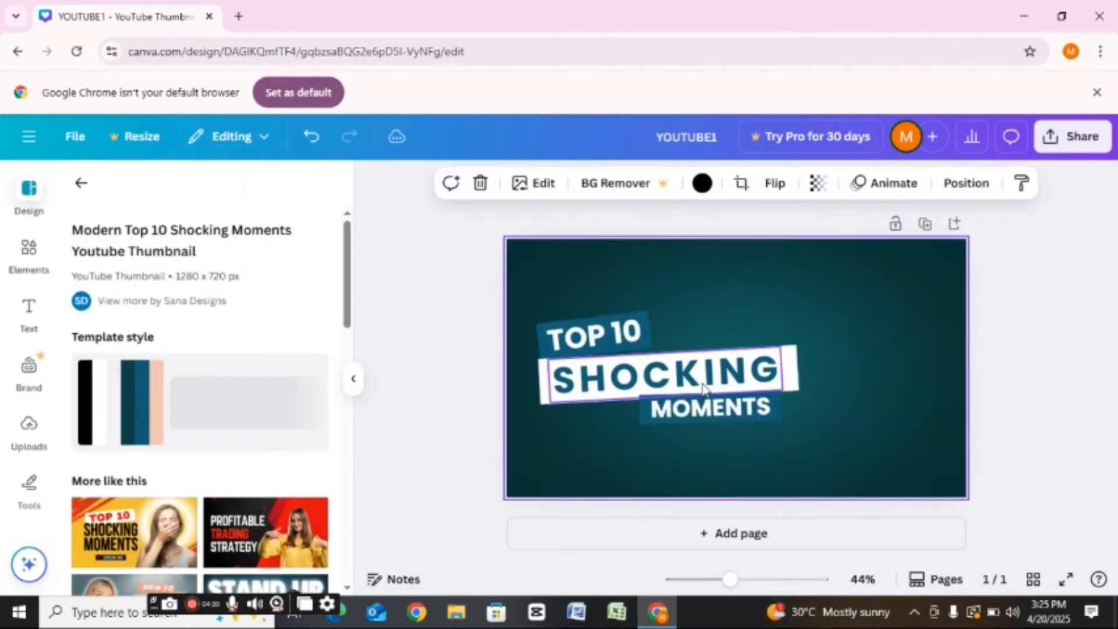
pyautogui.hotkey('ctrl', 'z')
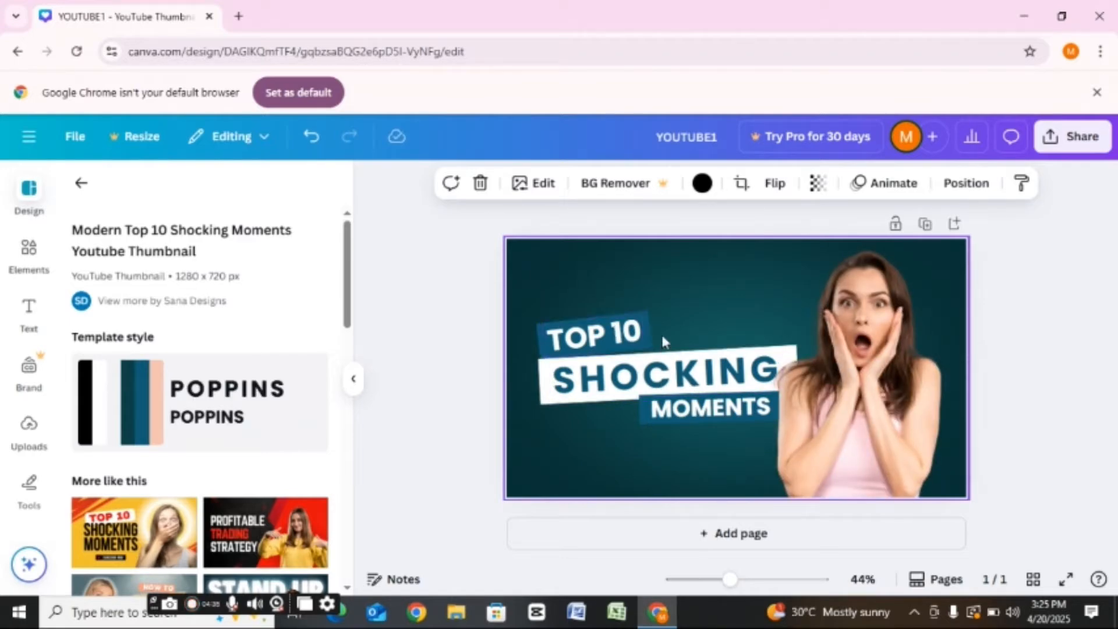
# Delete the "TOP 10 SHOCKING MOMENTS" text group and the woman's photo, keeping only the teal background.
pyautogui.moveTo(577, 297); pyautogui.dragTo(704, 416)
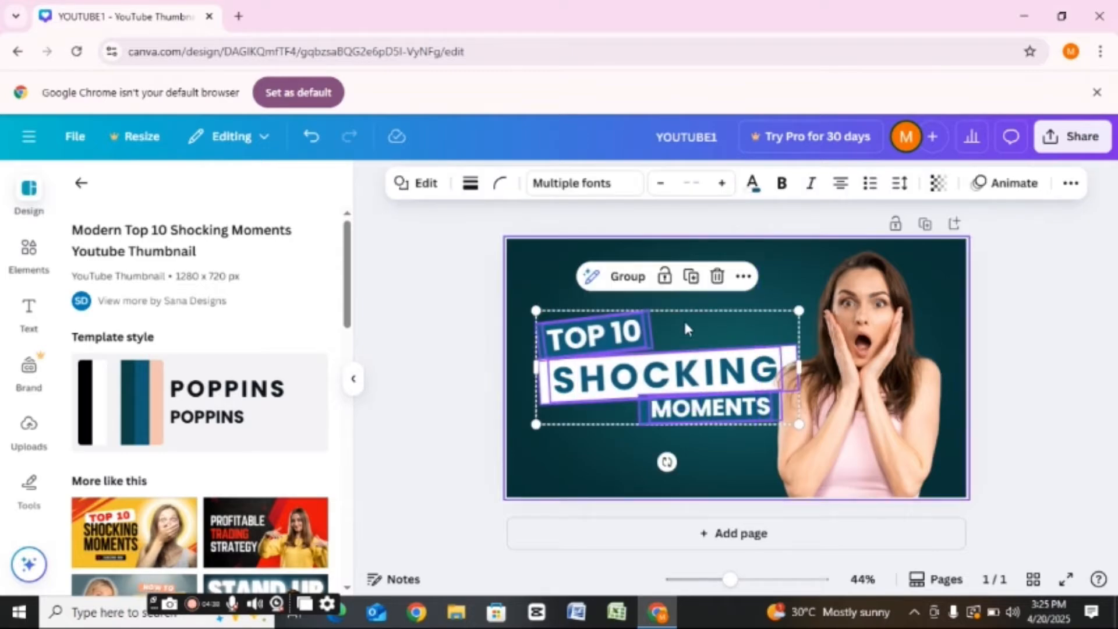
pyautogui.click(716, 276)
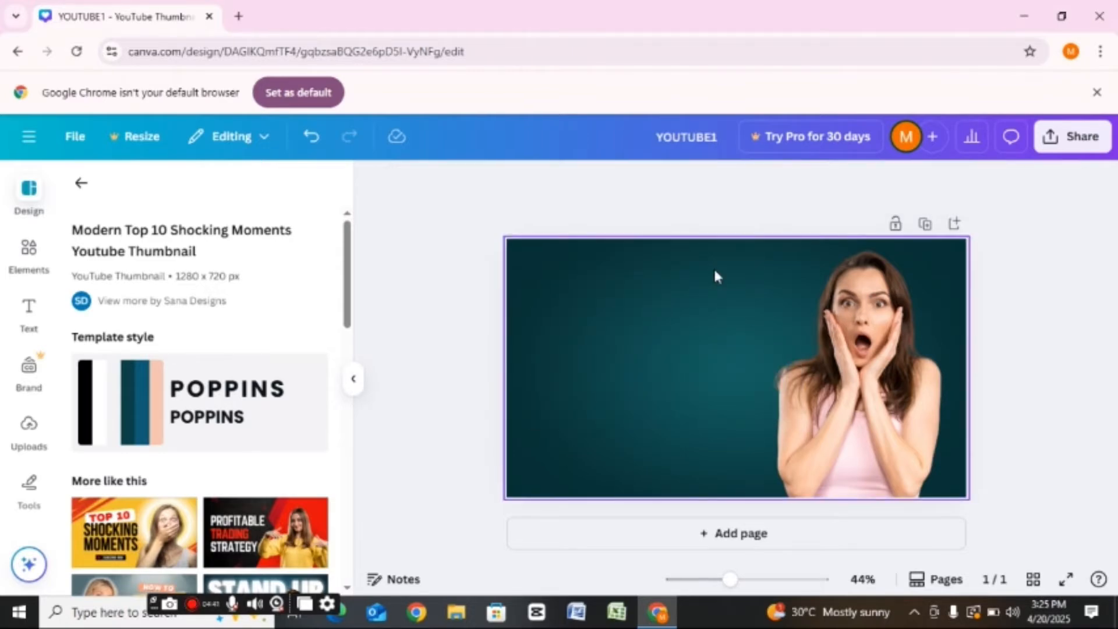
pyautogui.click(856, 327)
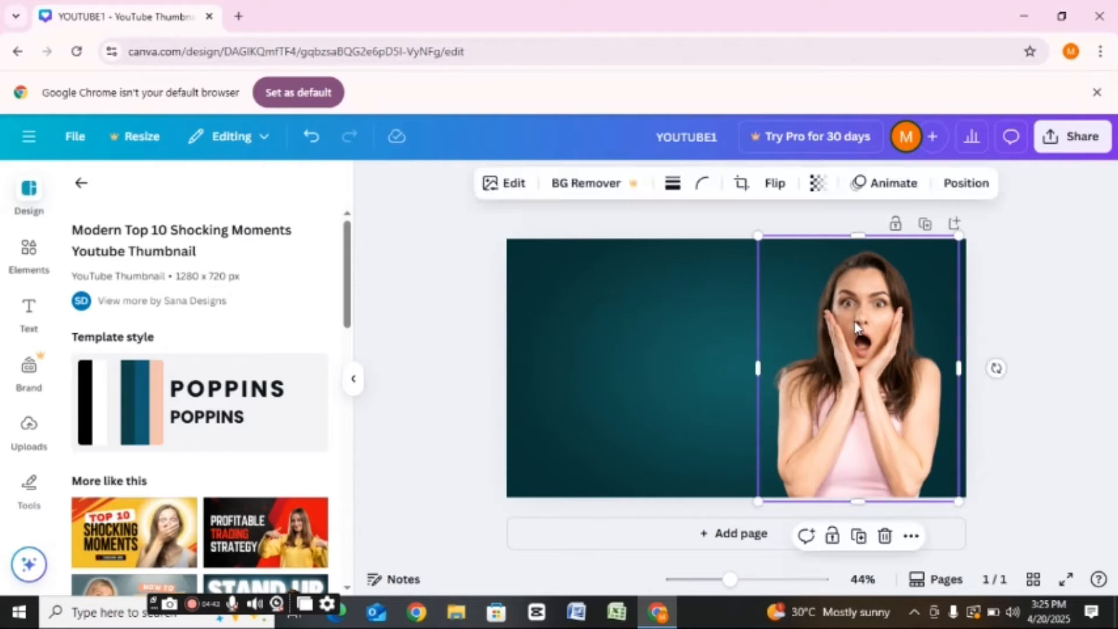
pyautogui.press('Delete')
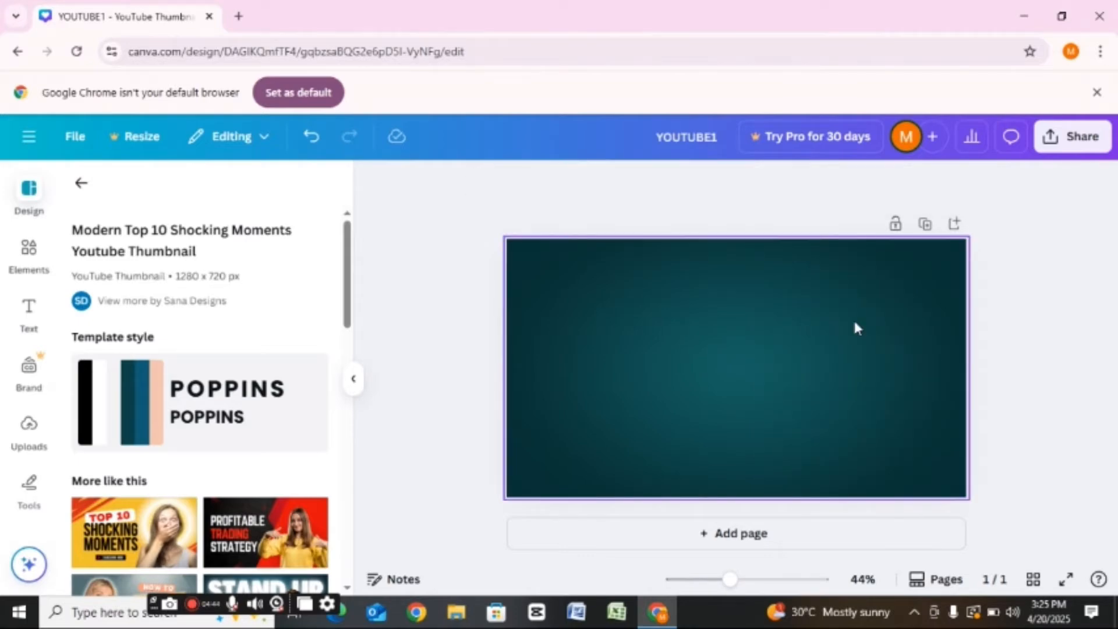
# Add a text box to the page and replace its placeholder with "wOW oNLINE sHOP".
pyautogui.click(731, 357)
pyautogui.click(29, 314)
pyautogui.click(223, 241)
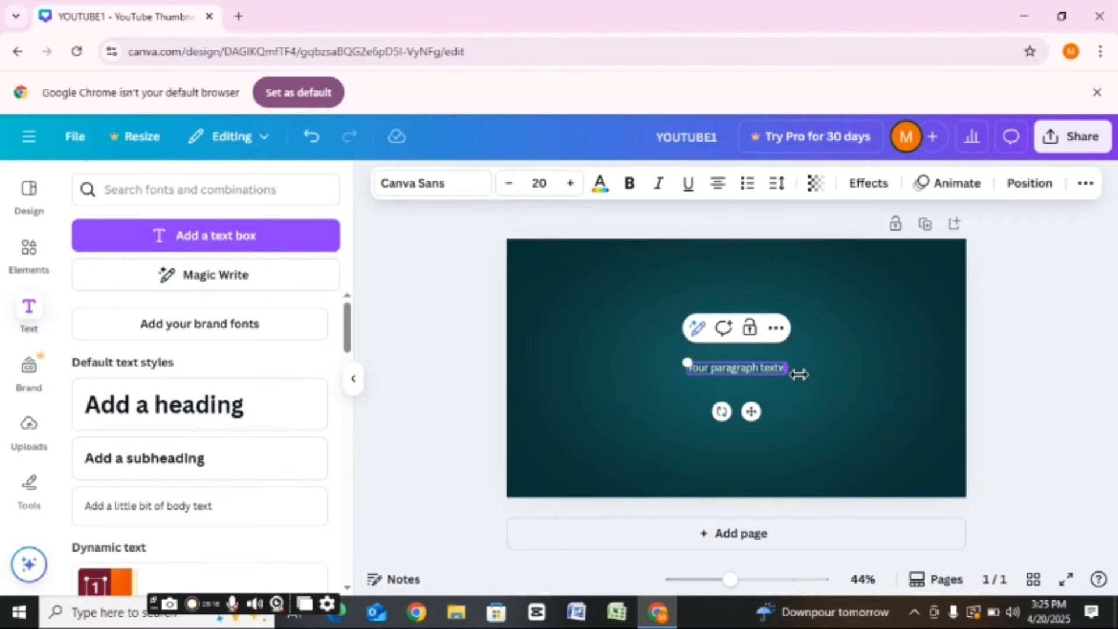
pyautogui.press('BackSpace')
pyautogui.press('BackSpace')
pyautogui.press('BackSpace')
pyautogui.press('BackSpace')
pyautogui.press('BackSpace')
pyautogui.press('BackSpace')
pyautogui.press('BackSpace')
pyautogui.press('BackSpace')
pyautogui.press('BackSpace')
pyautogui.press('BackSpace')
pyautogui.press('BackSpace')
pyautogui.press('BackSpace')
pyautogui.press('BackSpace')
pyautogui.press('BackSpace')
pyautogui.press('BackSpace')
pyautogui.press('BackSpace')
pyautogui.press('BackSpace')
pyautogui.press('BackSpace')
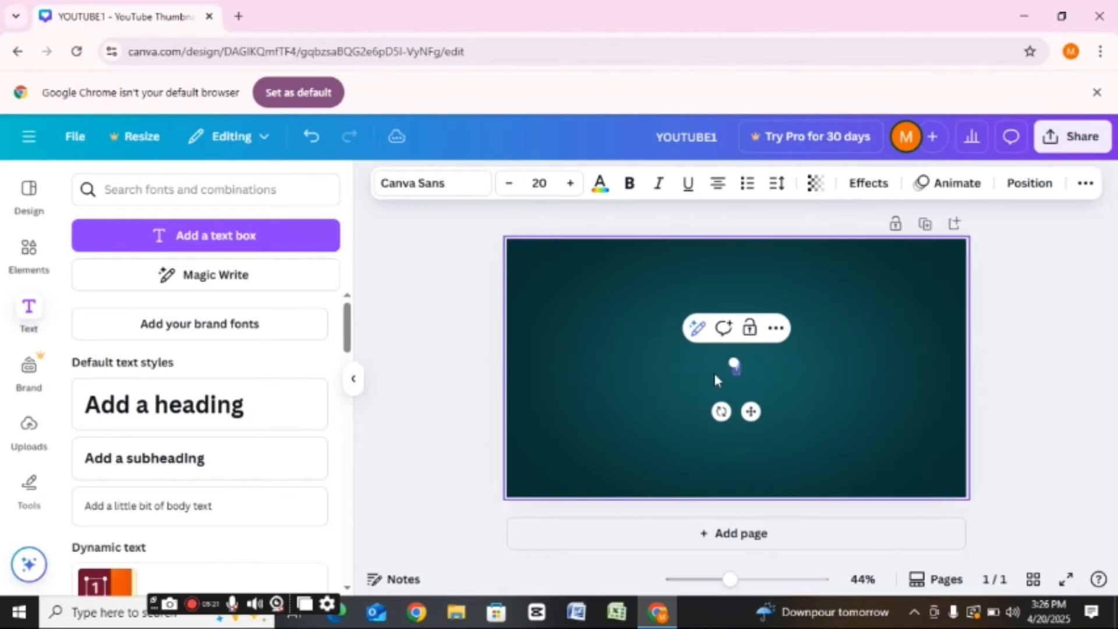
pyautogui.press('BackSpace')
pyautogui.press('BackSpace')
pyautogui.write('wow')
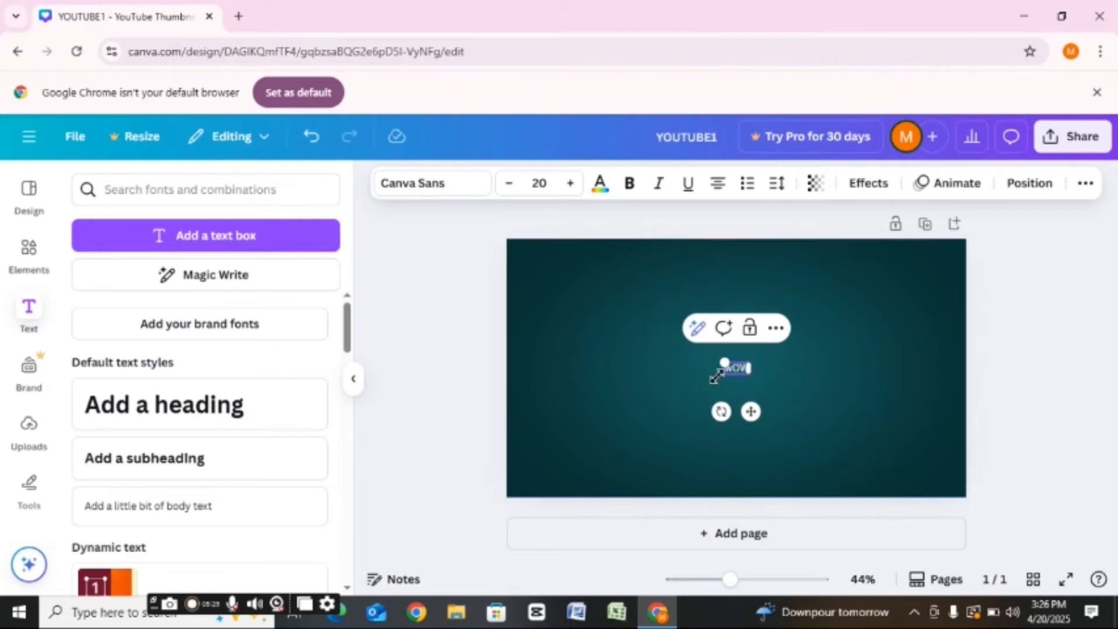
pyautogui.write(' oN')
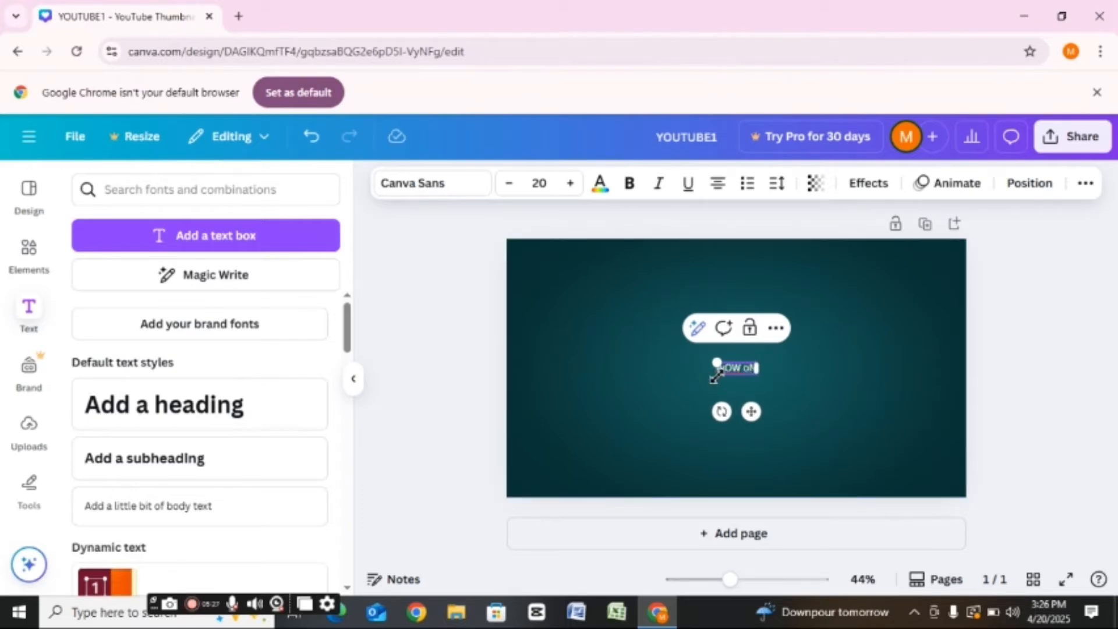
pyautogui.write('LINE')
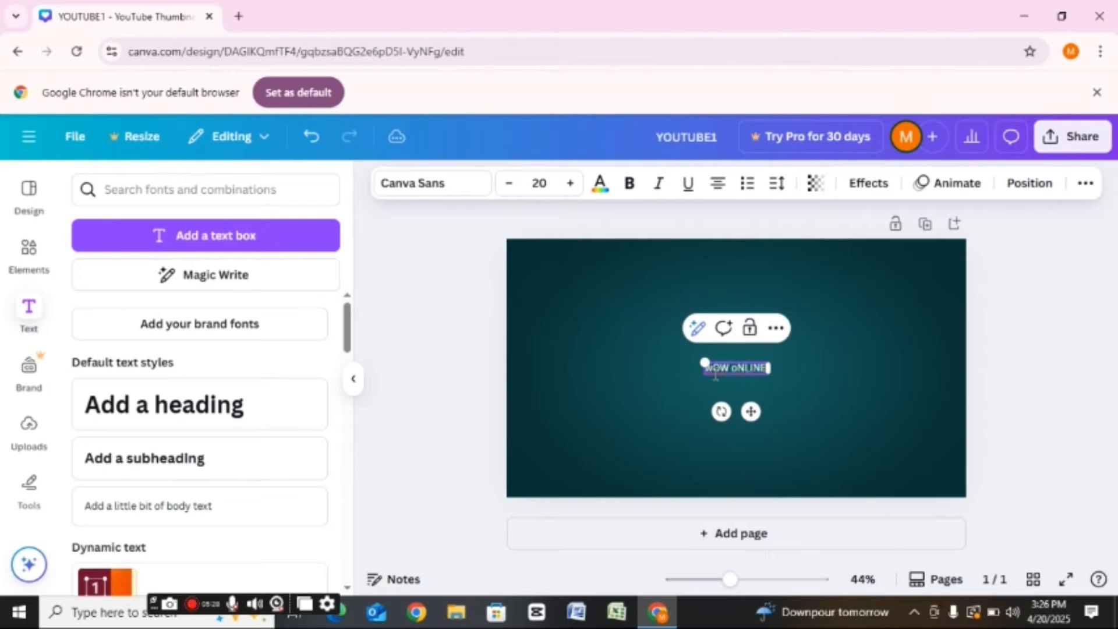
pyautogui.write(' sHOP')
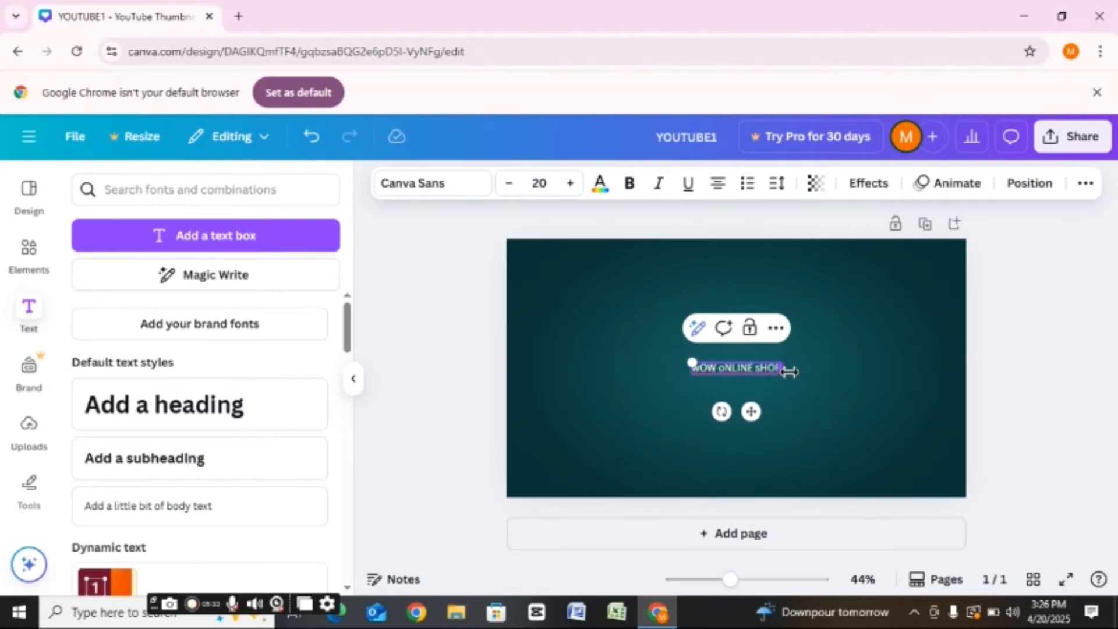
# Widen the text box across most of the page and scale its text to size 32.5.
pyautogui.moveTo(783, 367); pyautogui.dragTo(957, 367)
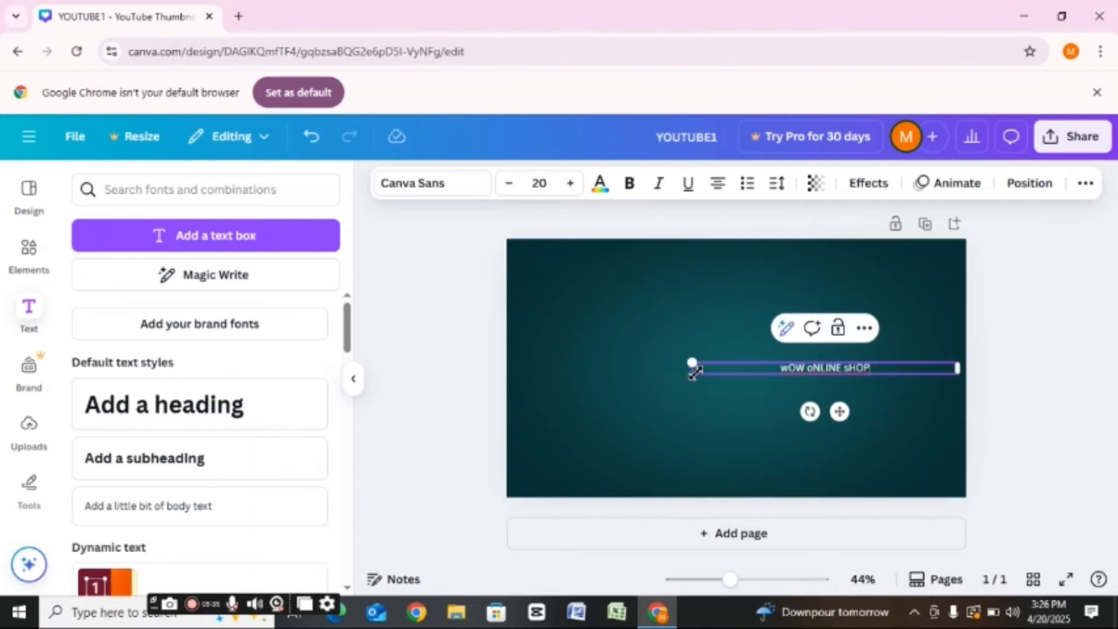
pyautogui.moveTo(694, 371); pyautogui.dragTo(495, 372)
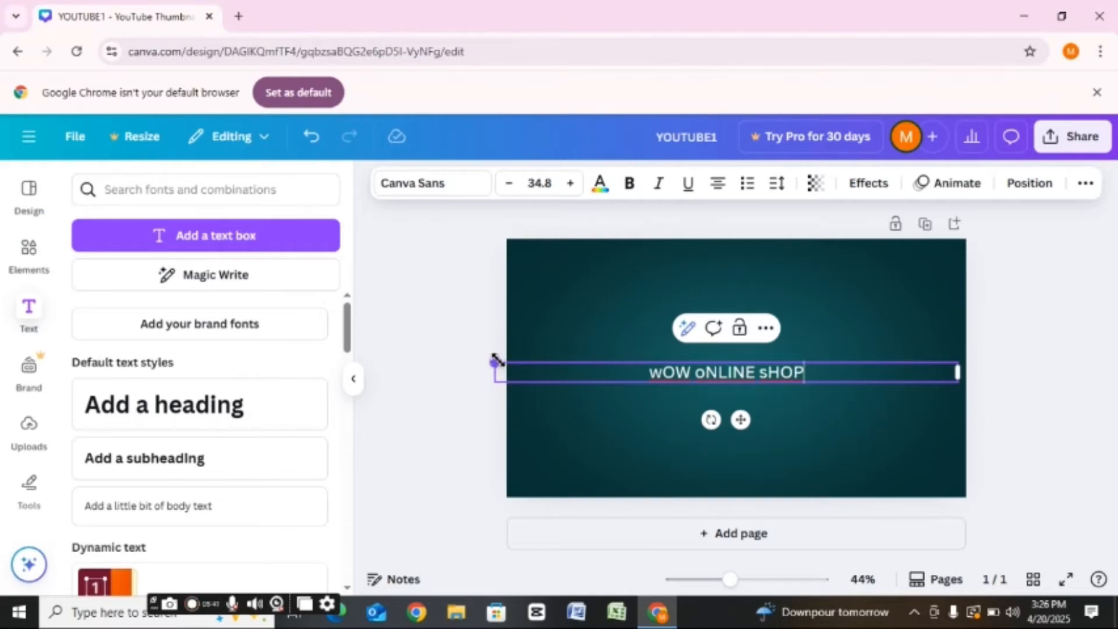
pyautogui.moveTo(496, 359); pyautogui.dragTo(529, 260)
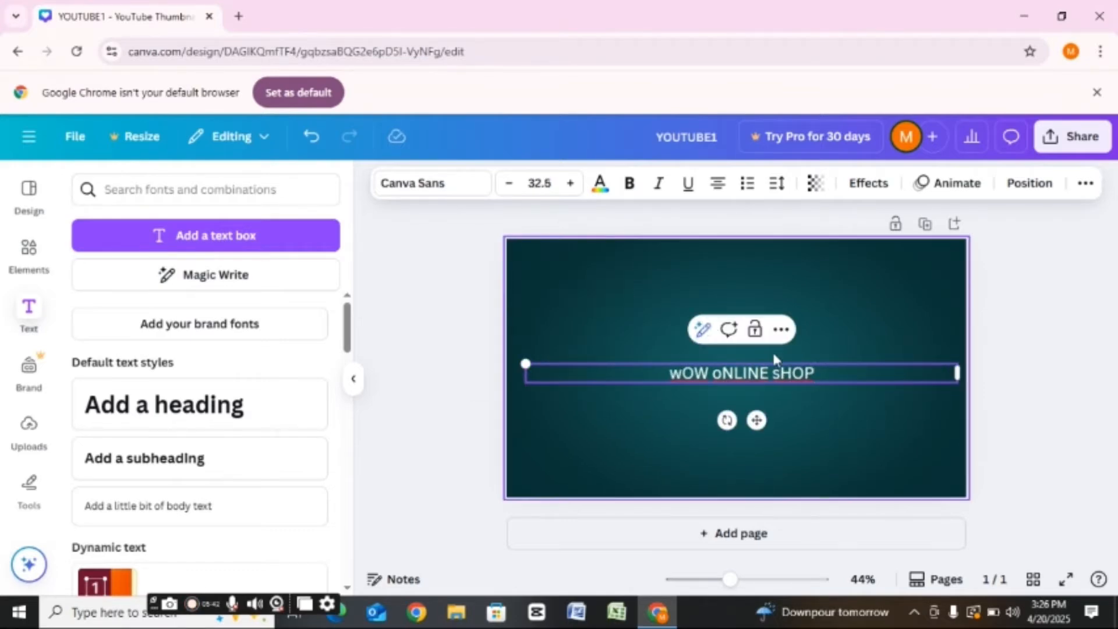
# Correct the capitalization of the text so it reads "WOW ONLINE SHOP".
pyautogui.moveTo(813, 372); pyautogui.dragTo(720, 373)
pyautogui.click(691, 372)
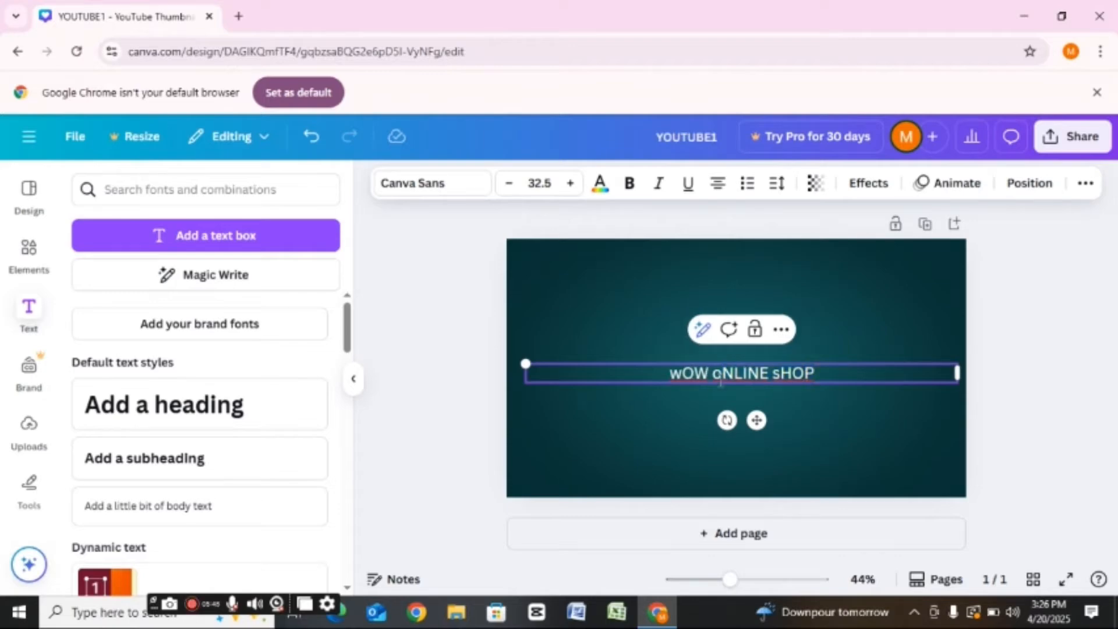
pyautogui.press('BackSpace')
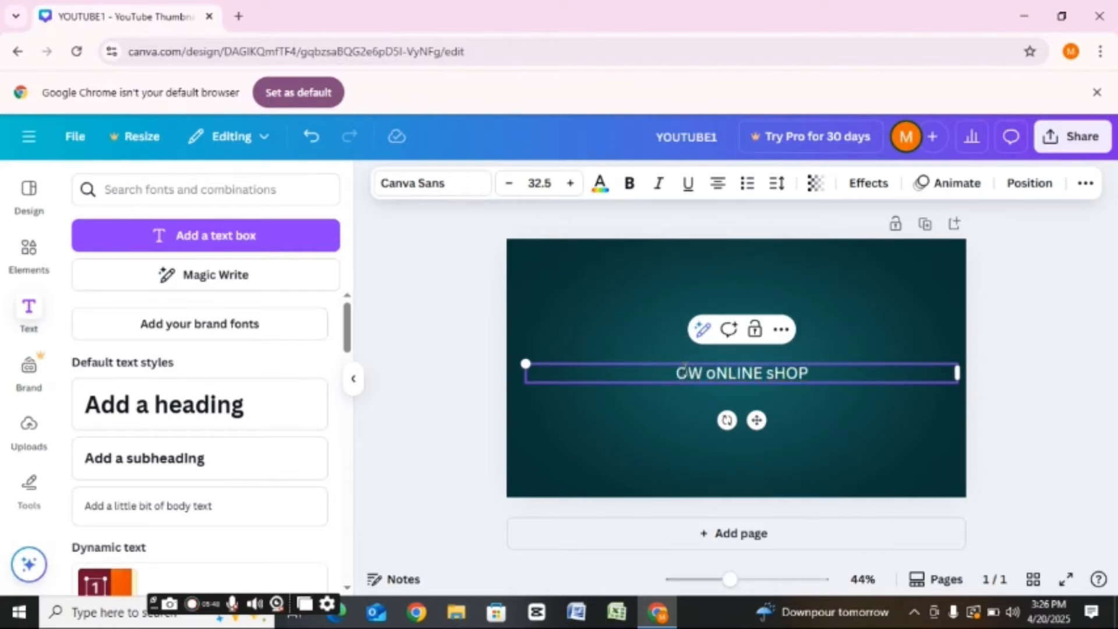
pyautogui.write('w')
pyautogui.press('BackSpace')
pyautogui.write('WO')
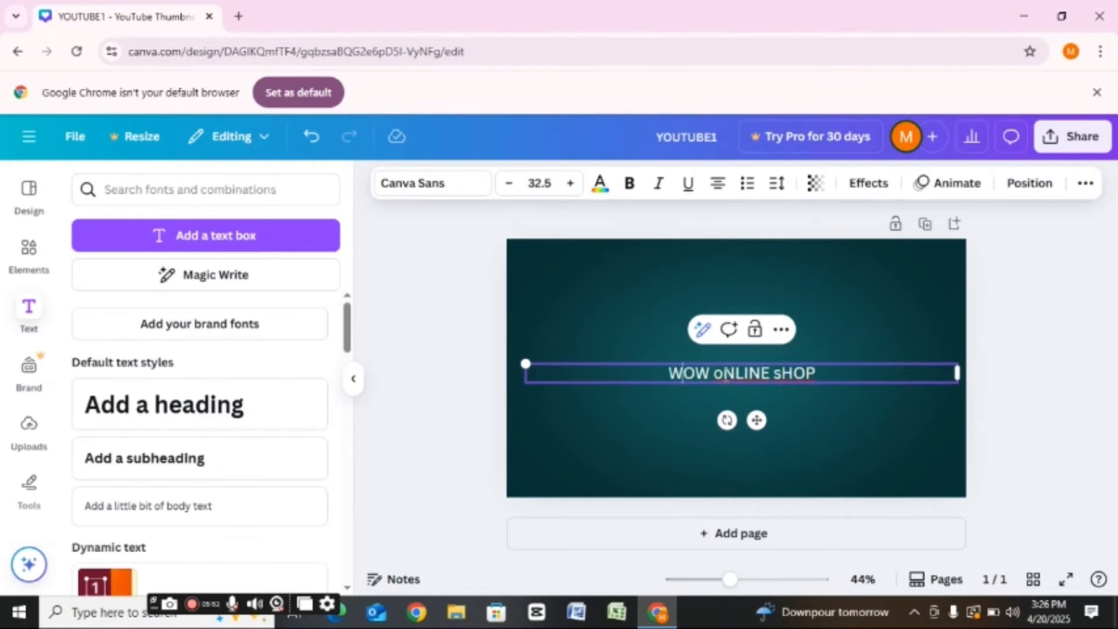
# Increase the font size of the whole "WOW ONLINE SHOP" text to 74.5.
pyautogui.hotkey('ctrl', 'a')
pyautogui.click(570, 184)
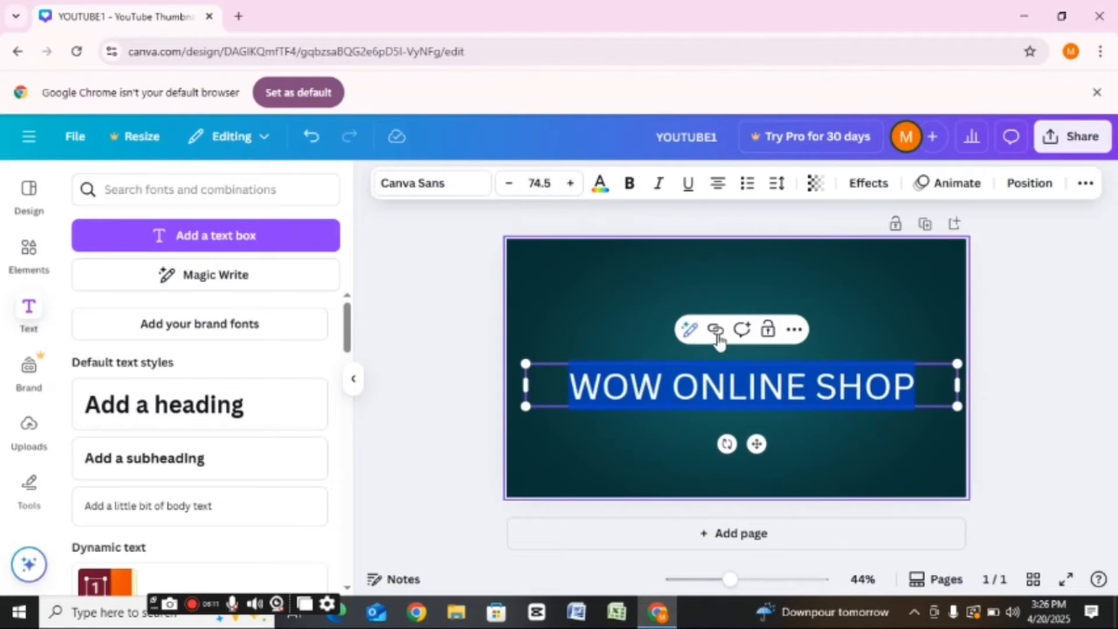
pyautogui.click(869, 288)
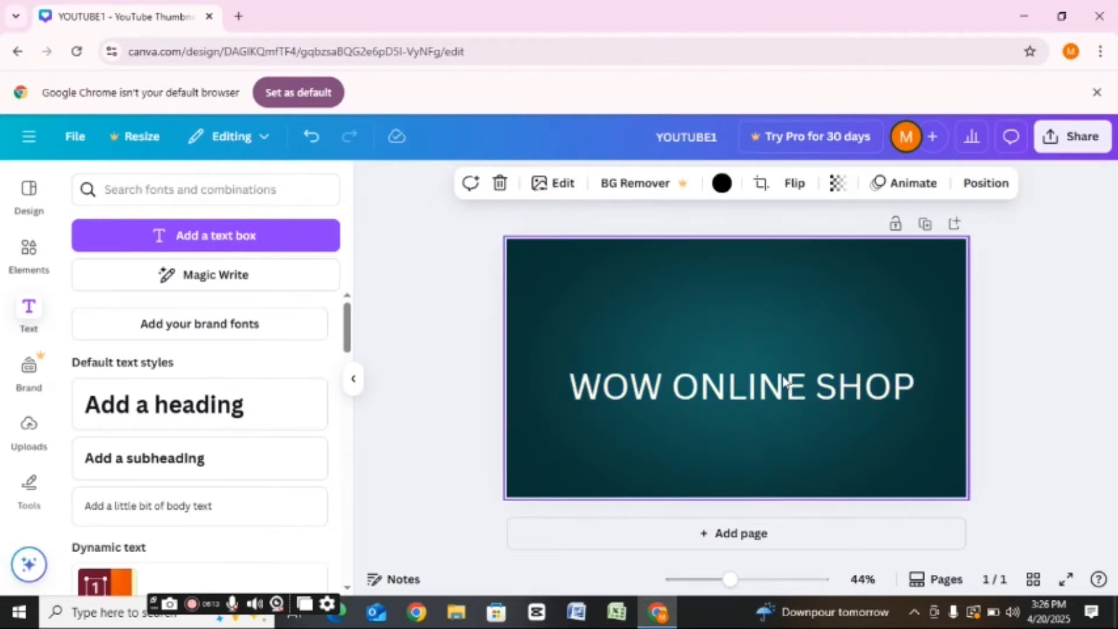
# Color only the word "ONLINE" in the headline with the coral red default solid color.
pyautogui.click(806, 388)
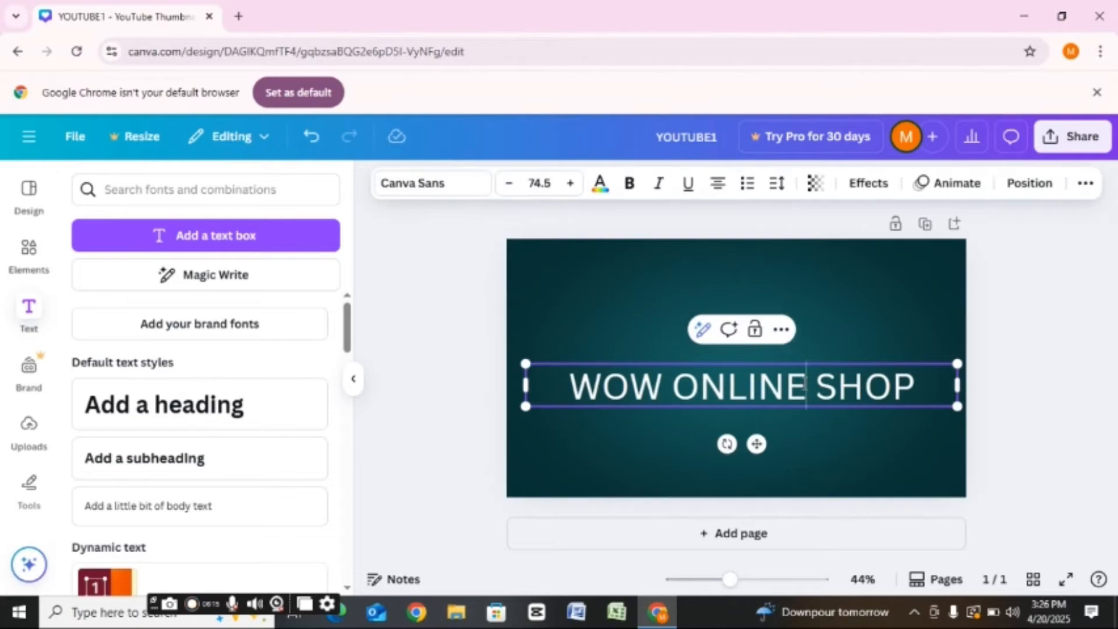
pyautogui.doubleClick(804, 384)
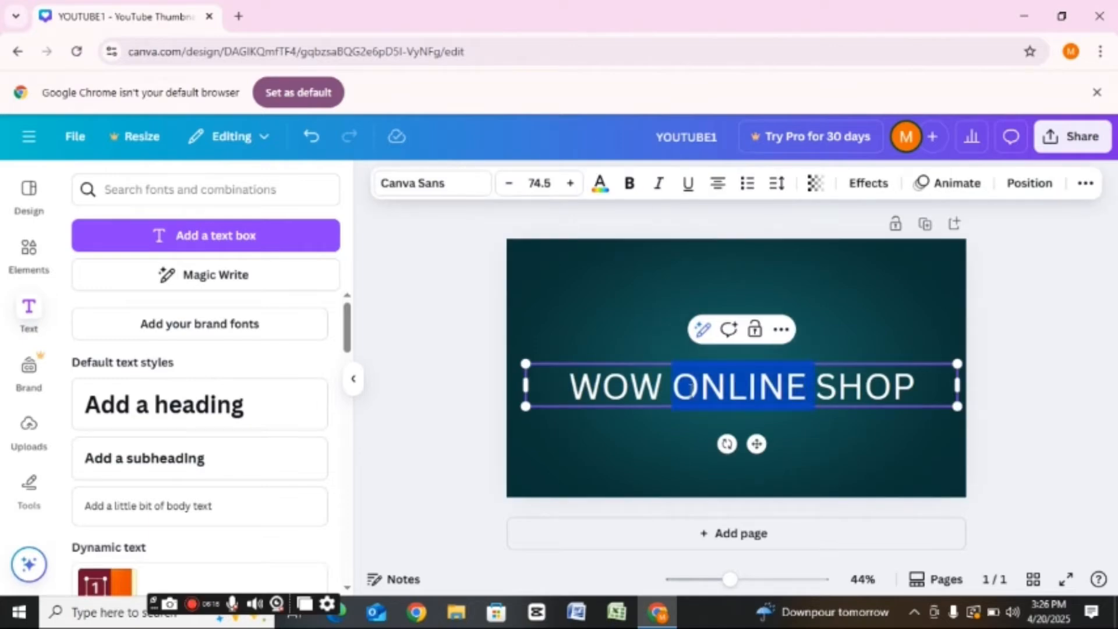
pyautogui.click(600, 185)
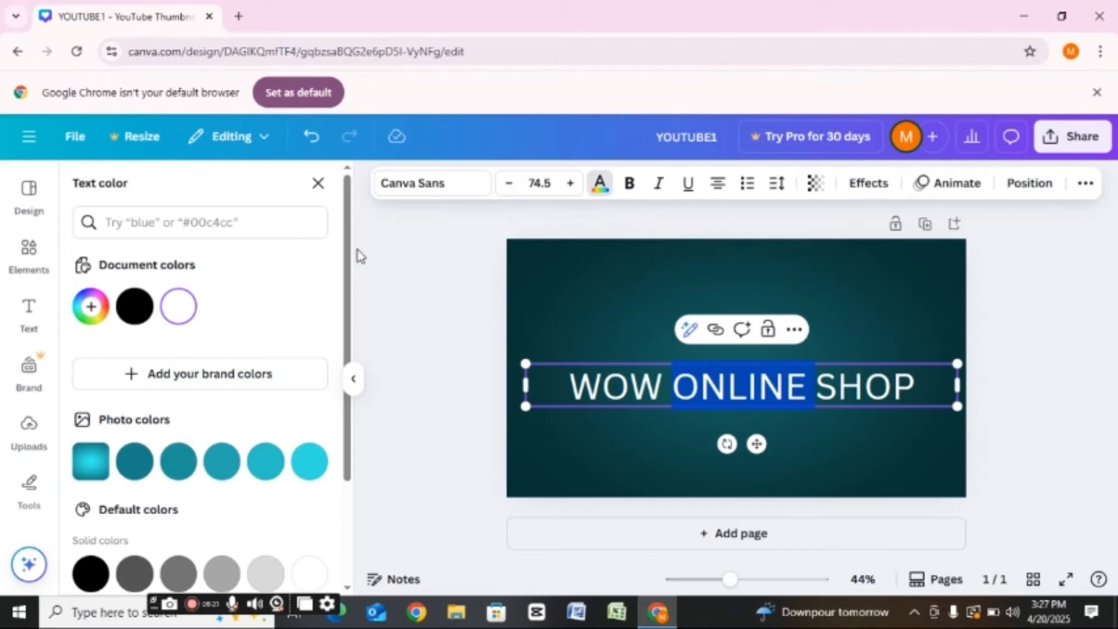
pyautogui.moveTo(348, 250); pyautogui.dragTo(344, 450)
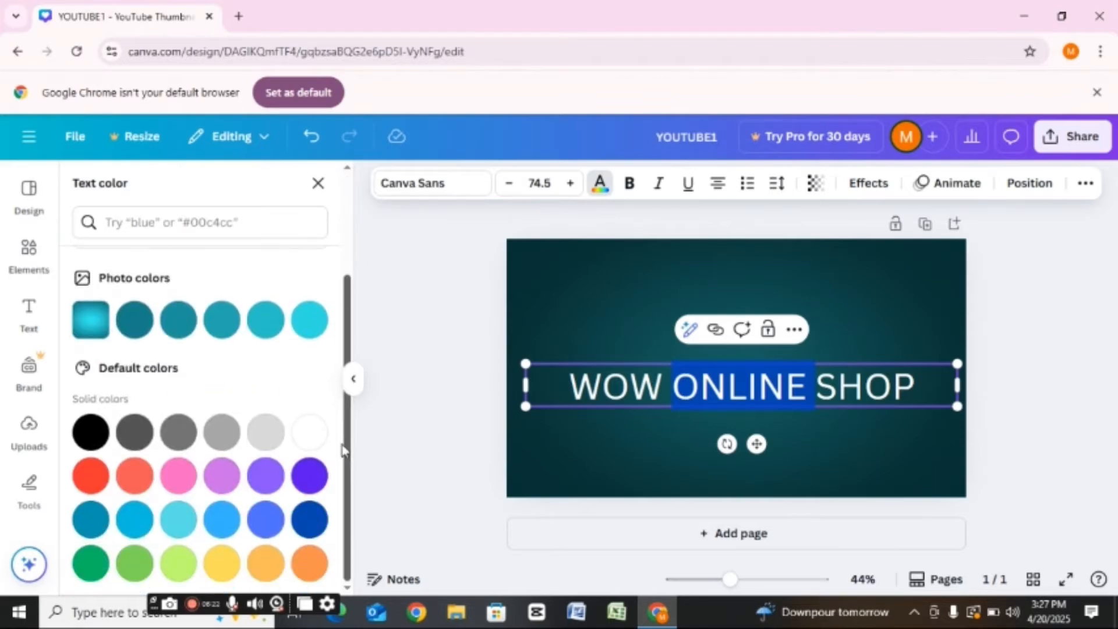
pyautogui.click(135, 475)
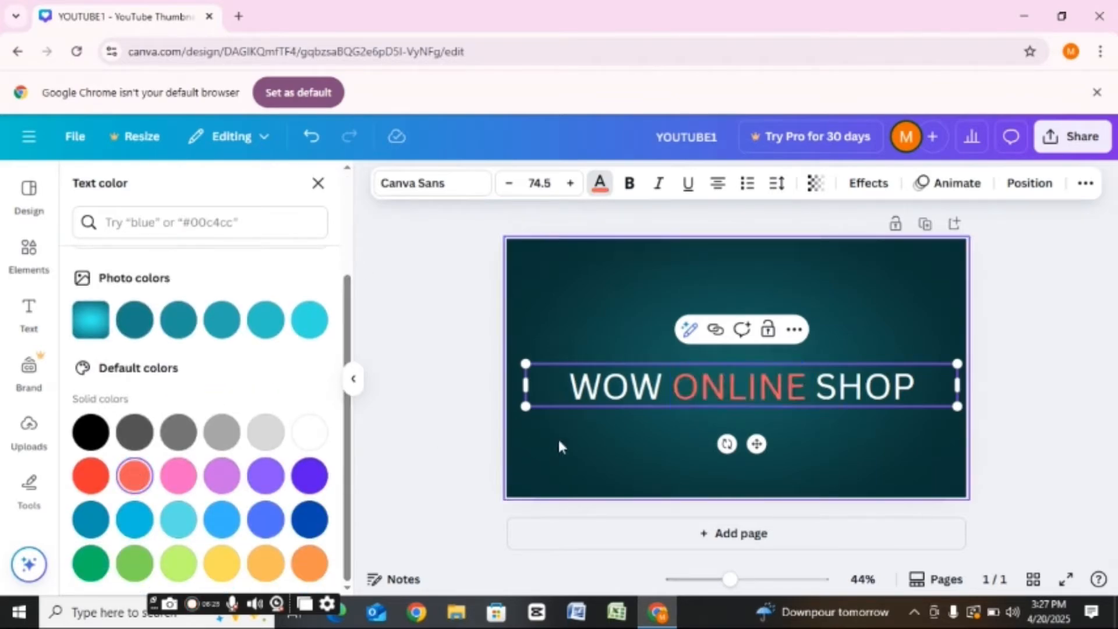
pyautogui.click(558, 437)
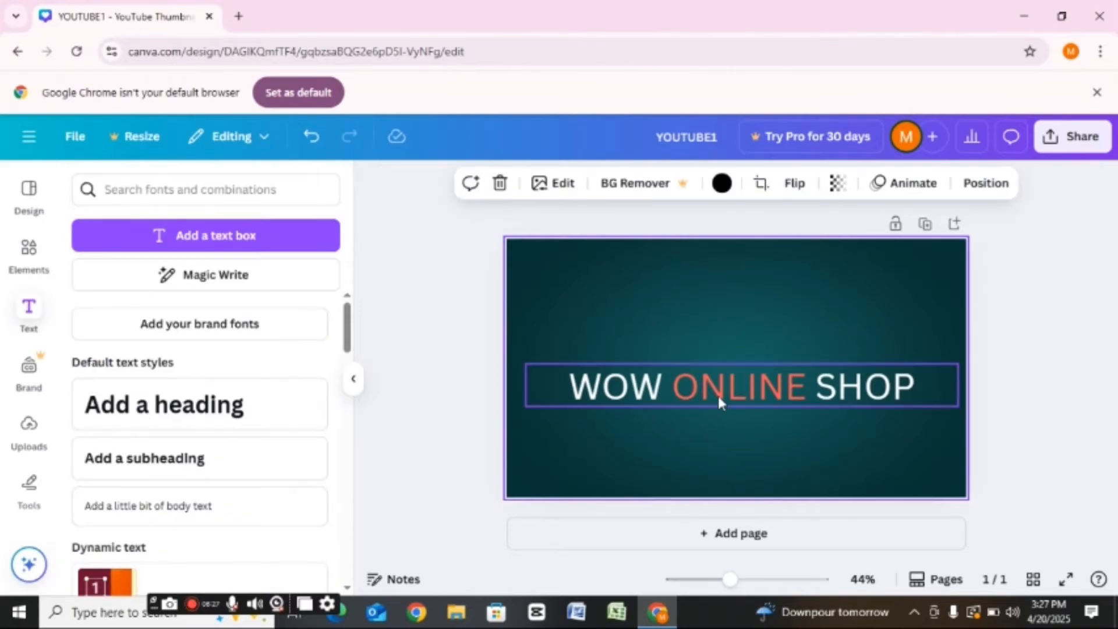
# Move the "WOW ONLINE SHOP" headline to the page's upper edge and stretch its box to the full page width.
pyautogui.moveTo(718, 396); pyautogui.dragTo(725, 282)
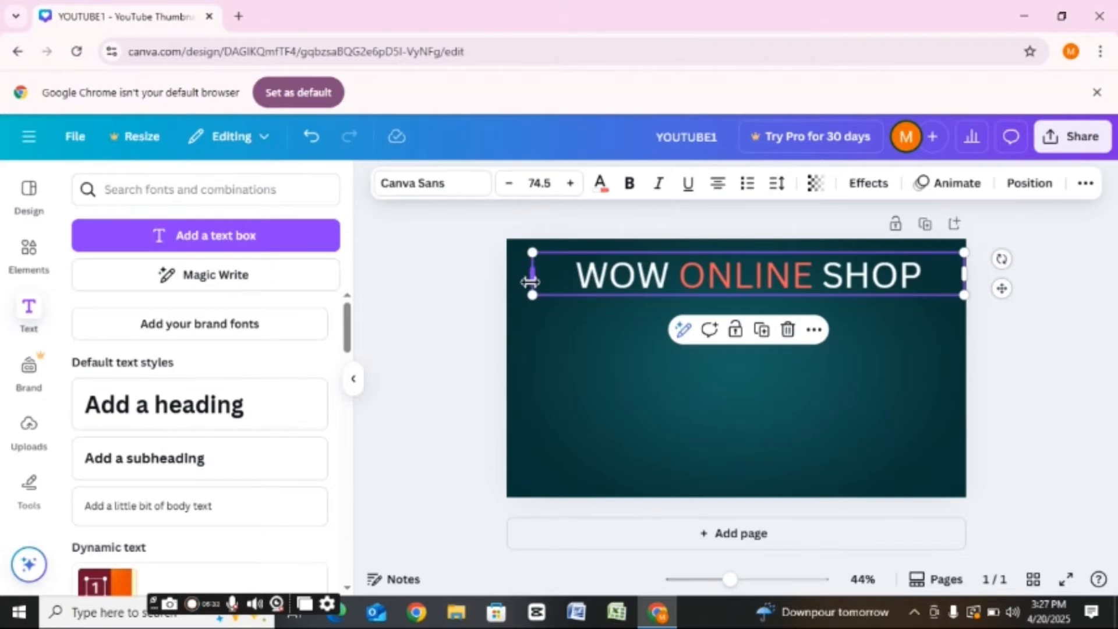
pyautogui.moveTo(532, 281); pyautogui.dragTo(506, 275)
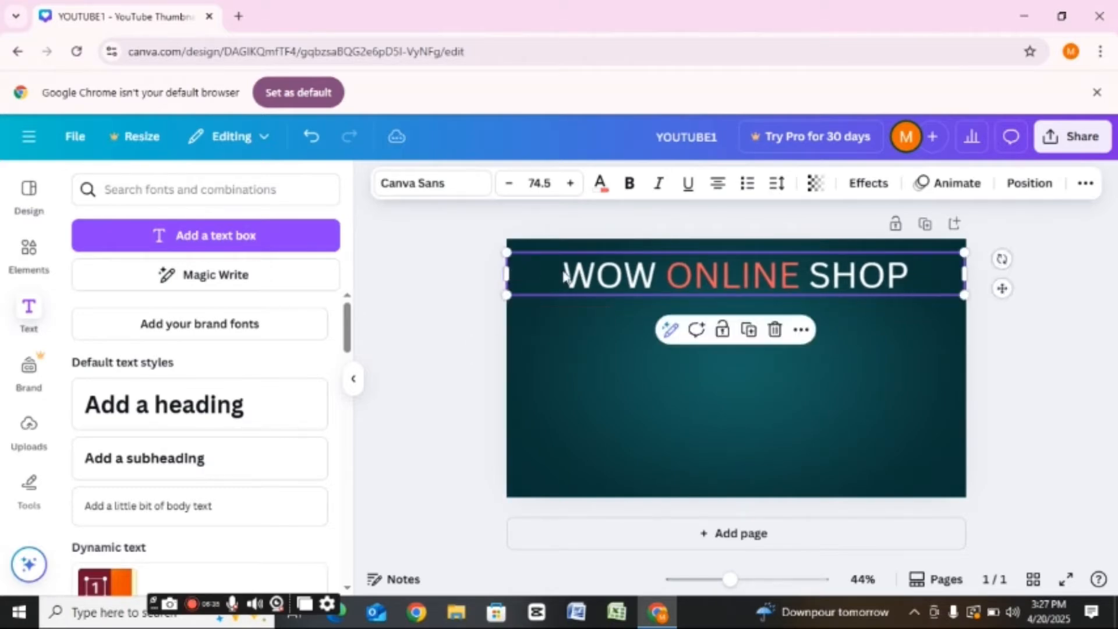
pyautogui.moveTo(845, 267); pyautogui.dragTo(845, 253)
pyautogui.click(917, 329)
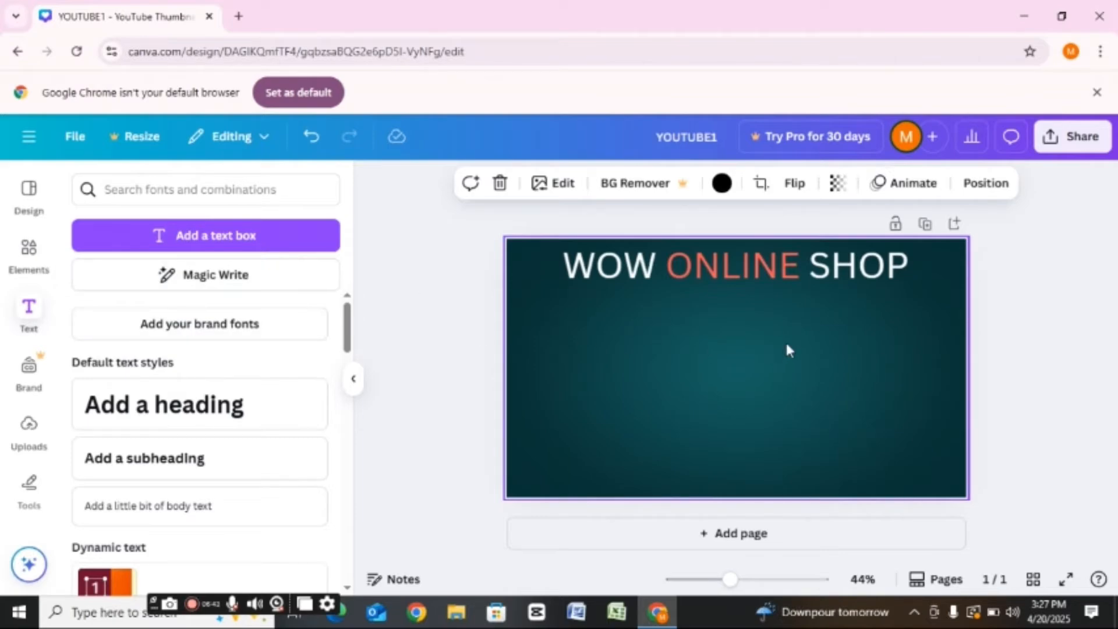
# Add a new text box below the "WOW ONLINE SHOP" headline and clear its placeholder text.
pyautogui.click(199, 236)
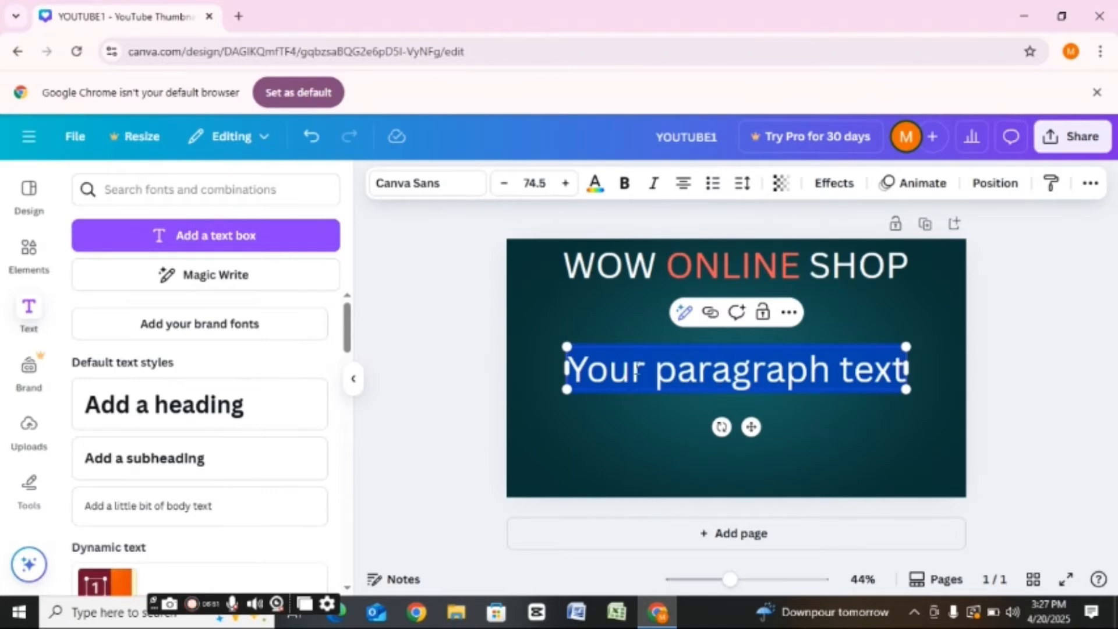
pyautogui.click(577, 370)
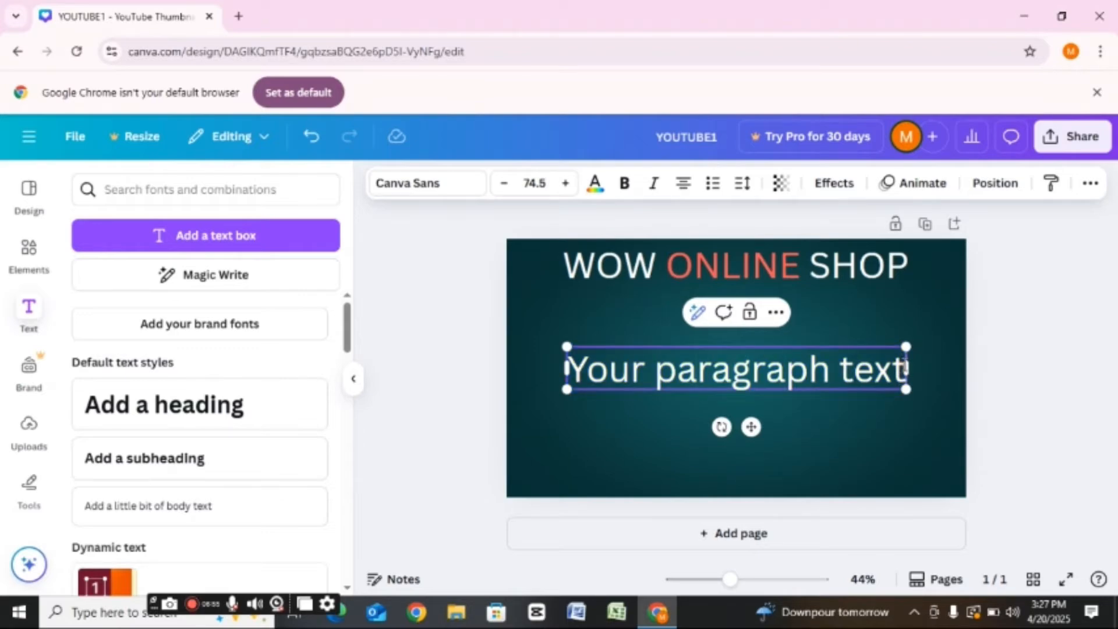
pyautogui.press('BackSpace')
pyautogui.press('BackSpace')
pyautogui.press('BackSpace')
pyautogui.press('BackSpace')
pyautogui.press('BackSpace')
pyautogui.press('BackSpace')
pyautogui.press('BackSpace')
pyautogui.press('BackSpace')
pyautogui.press('BackSpace')
pyautogui.press('BackSpace')
pyautogui.press('BackSpace')
pyautogui.press('BackSpace')
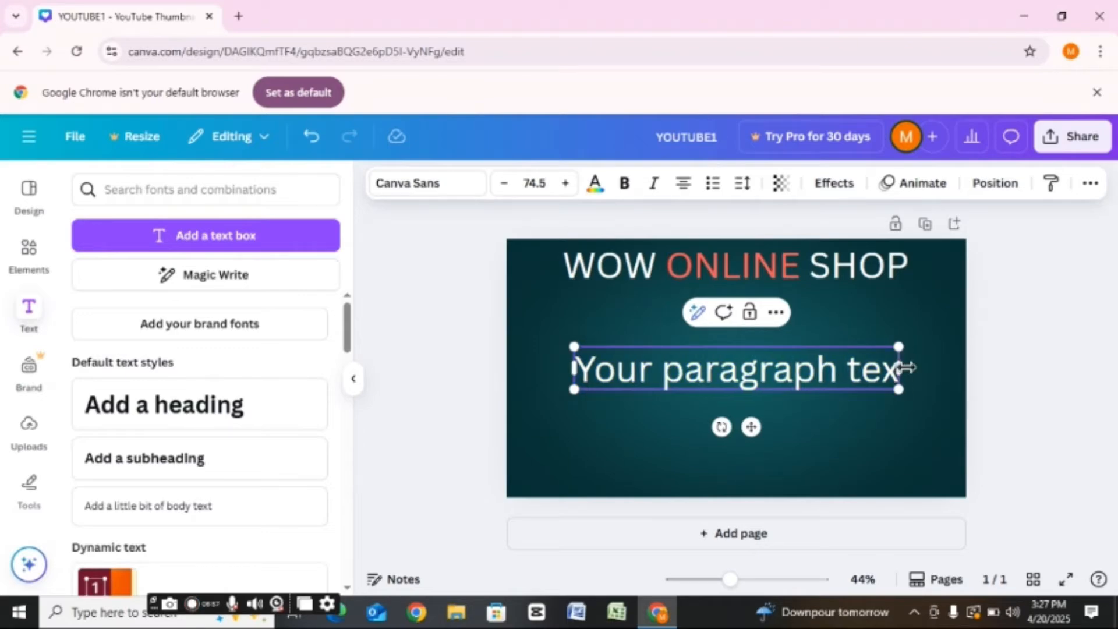
pyautogui.press('BackSpace')
pyautogui.press('BackSpace')
pyautogui.press('BackSpace')
pyautogui.press('BackSpace')
pyautogui.press('BackSpace')
pyautogui.press('BackSpace')
pyautogui.press('BackSpace')
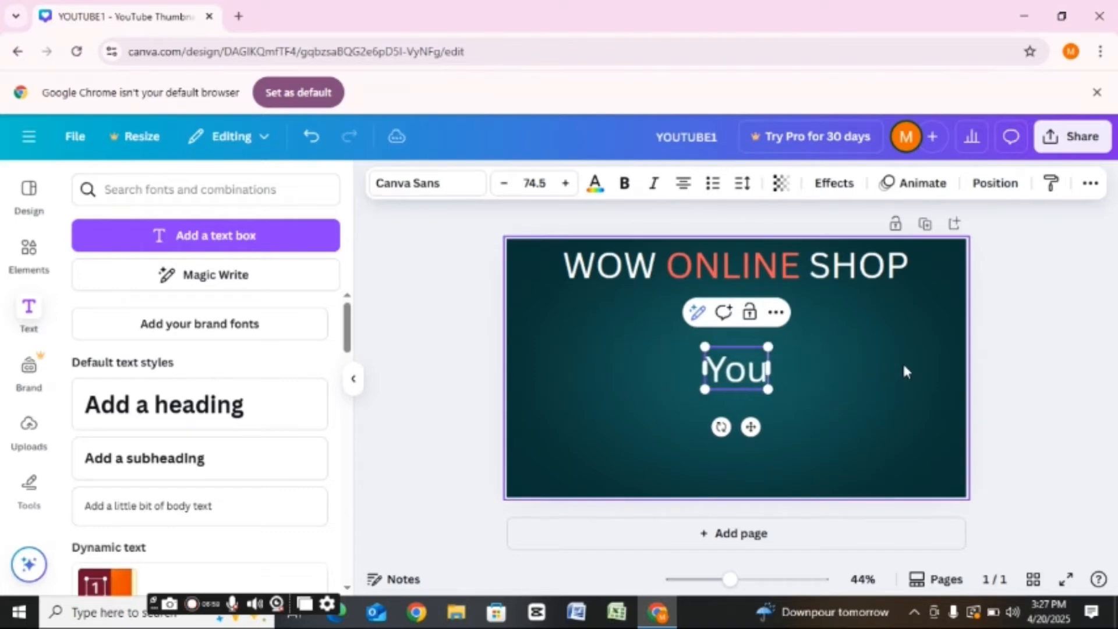
# Enter "Get Awesome Products Here" in the new text box.
pyautogui.write('gET')
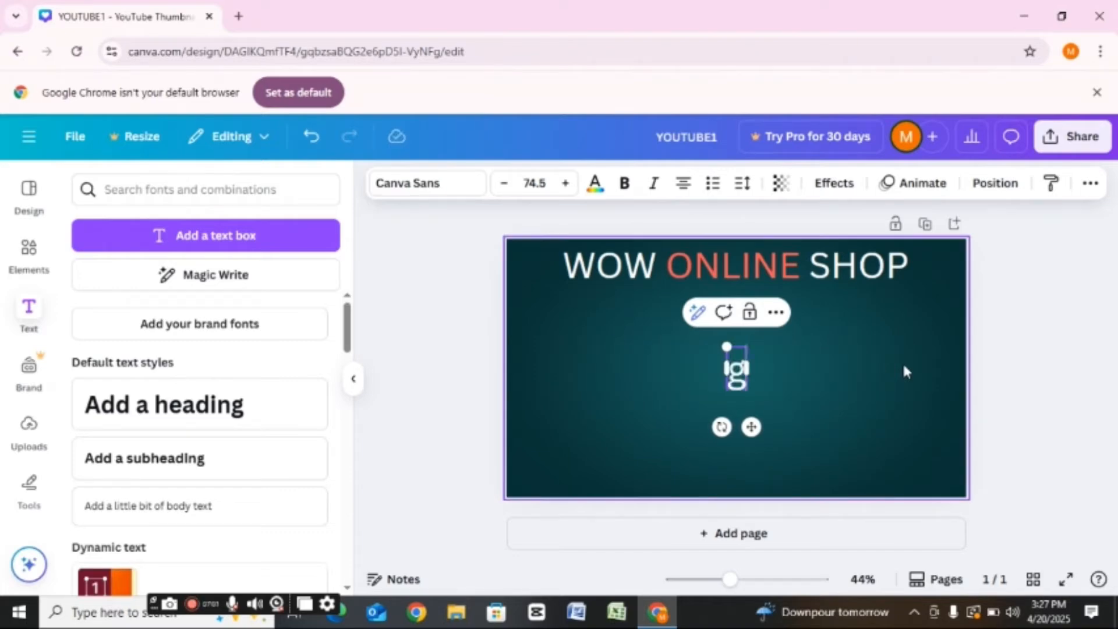
pyautogui.press('BackSpace')
pyautogui.press('BackSpace')
pyautogui.press('BackSpace')
pyautogui.write('Ge')
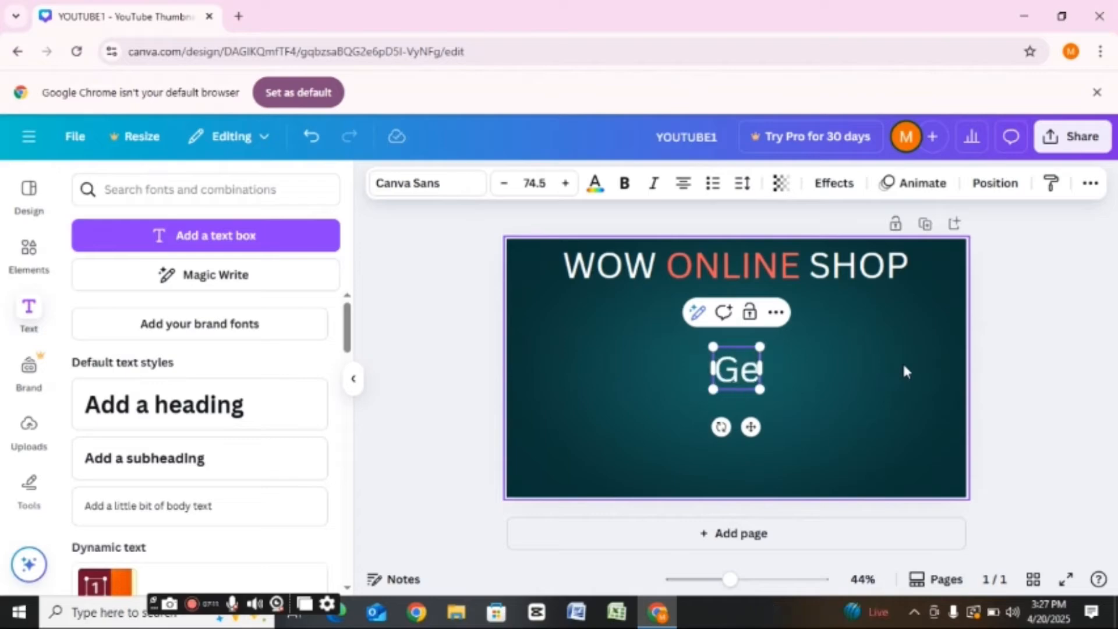
pyautogui.write('t A')
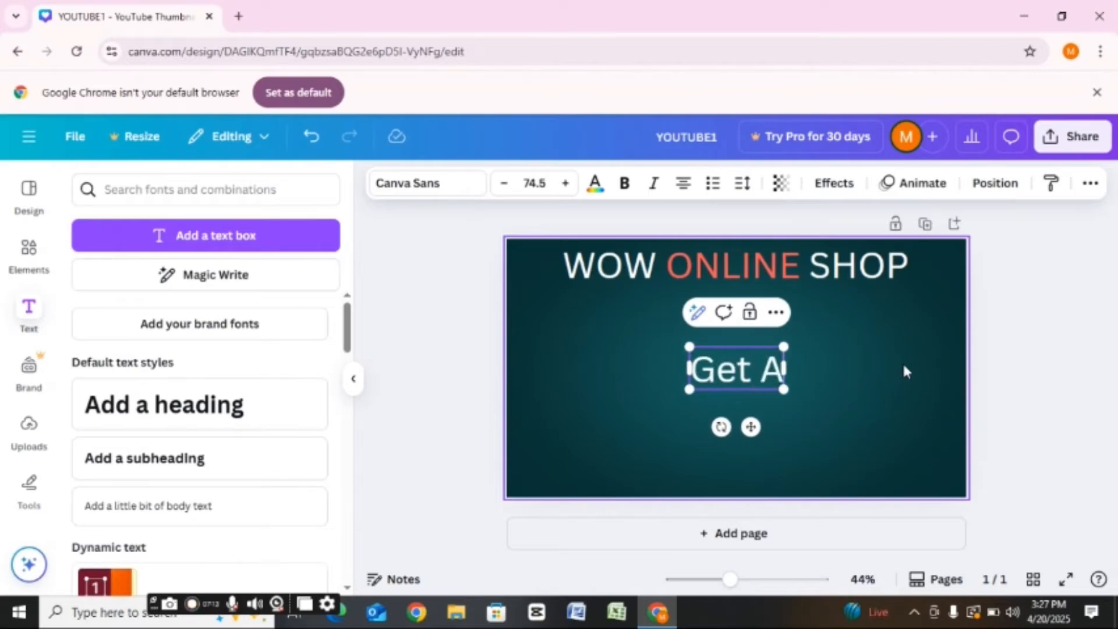
pyautogui.write('wesom')
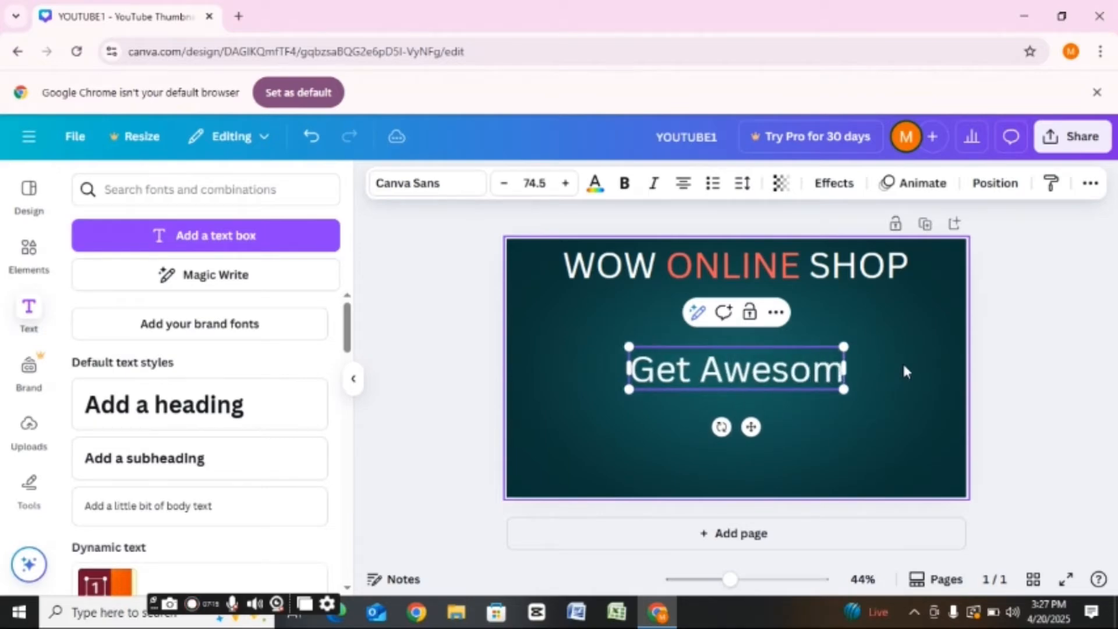
pyautogui.write('e Pr')
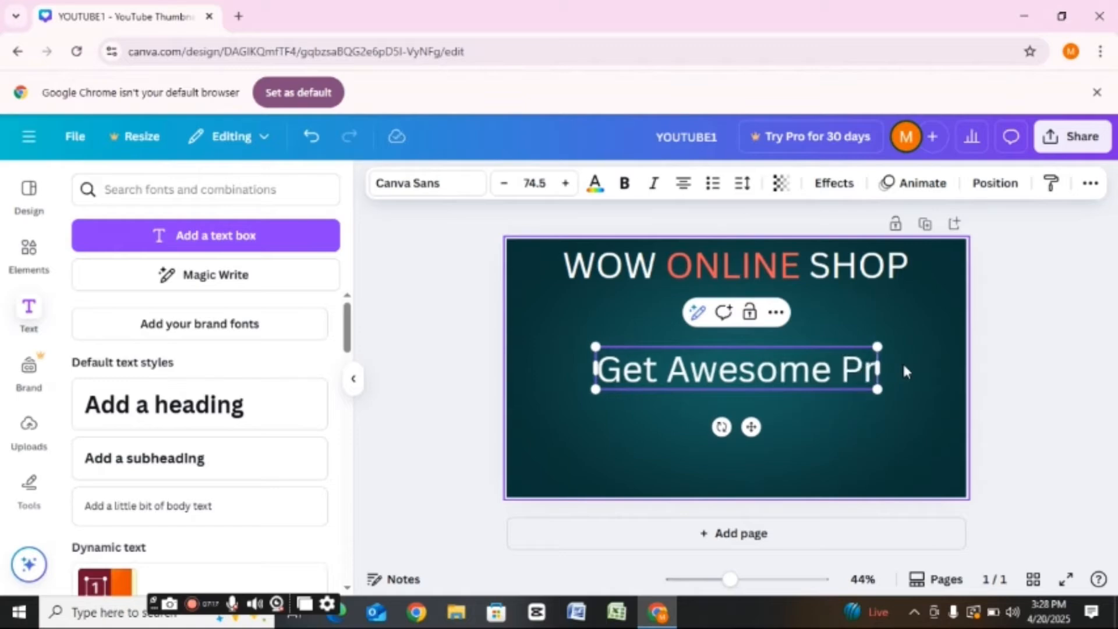
pyautogui.write('odu')
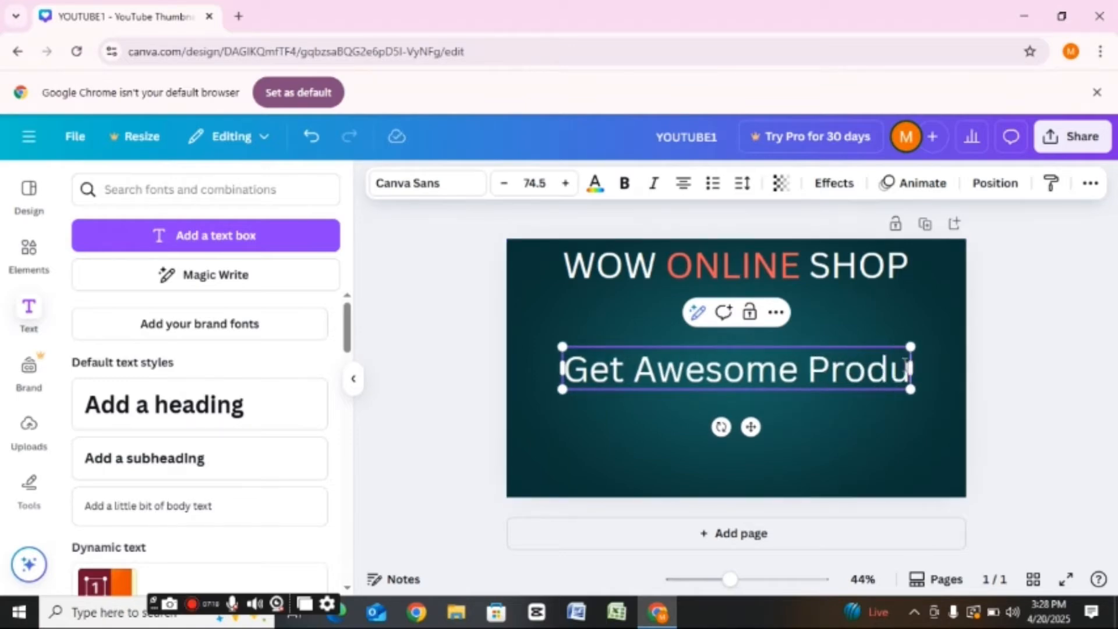
pyautogui.write('cts Here')
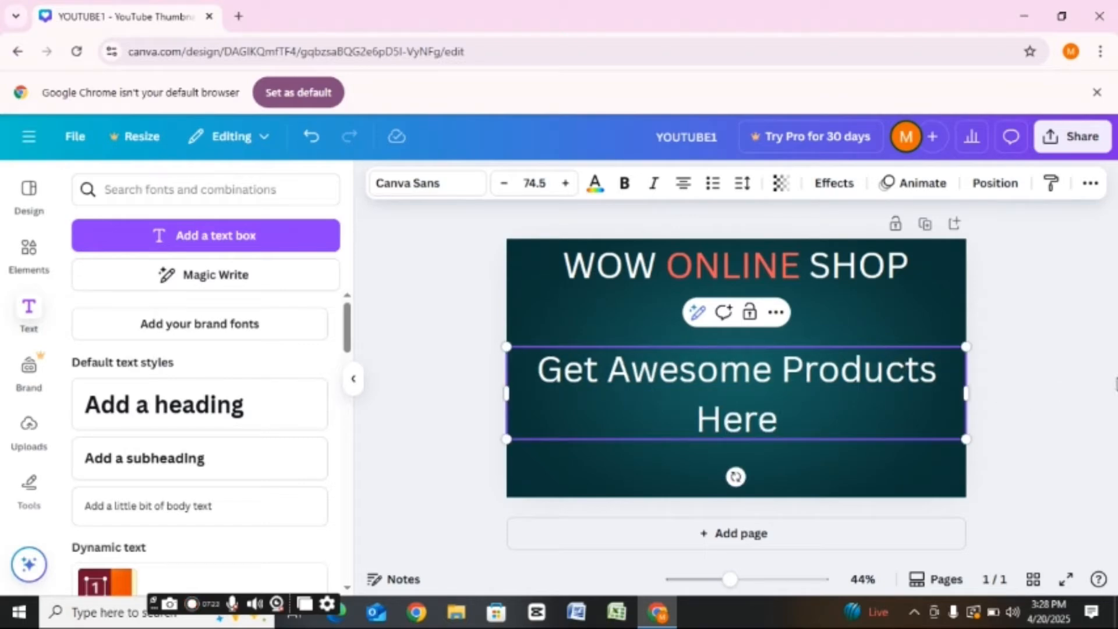
pyautogui.moveTo(802, 427); pyautogui.dragTo(538, 377)
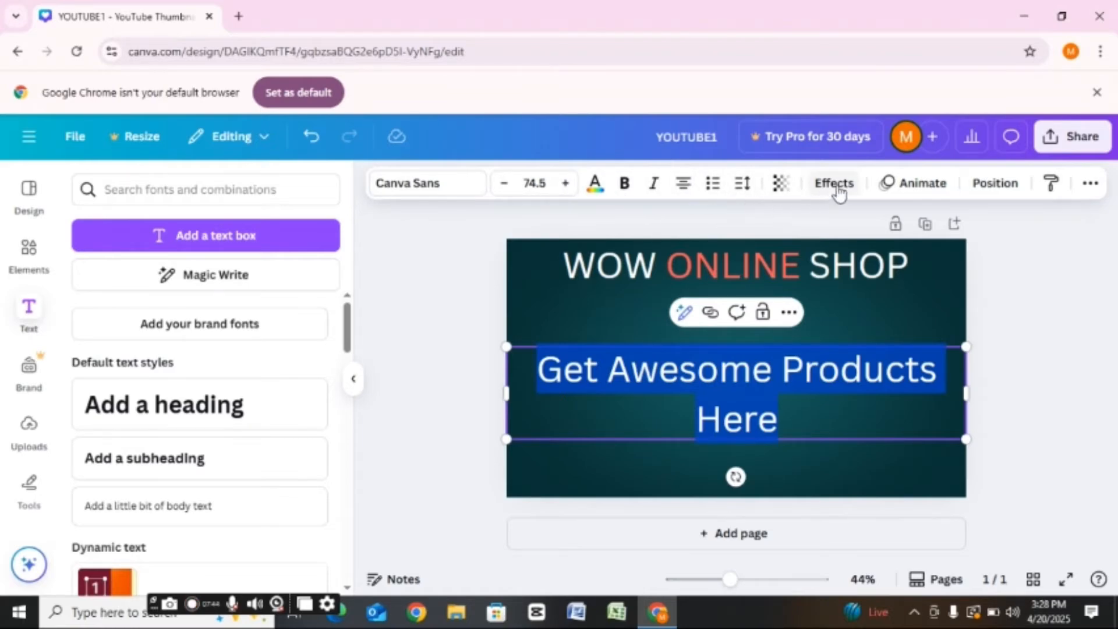
pyautogui.click(1091, 186)
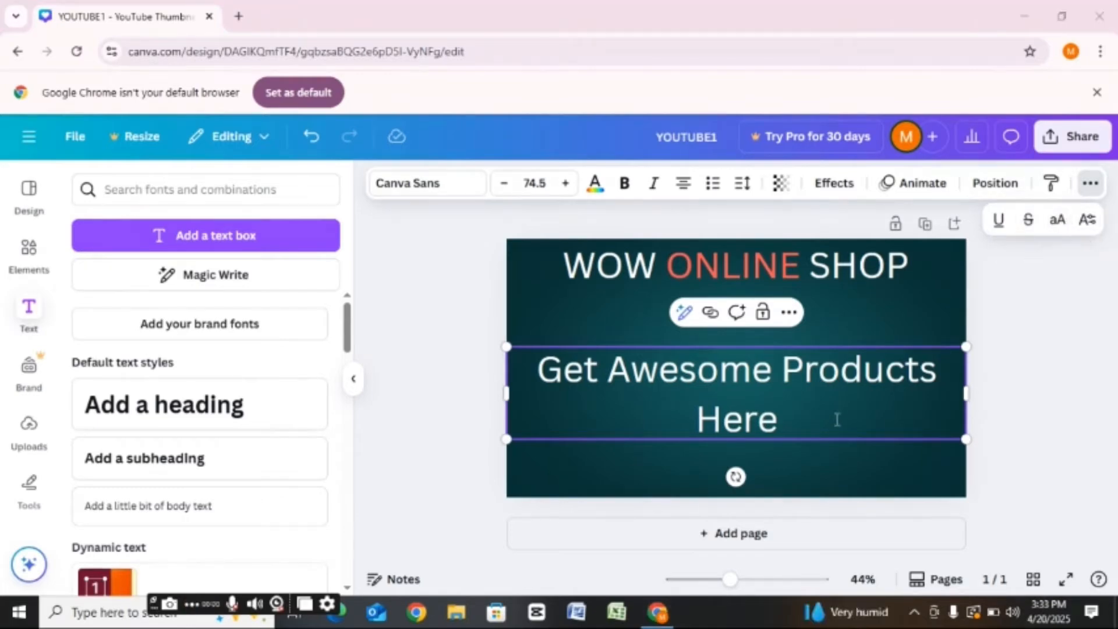
pyautogui.doubleClick(835, 417)
pyautogui.click(835, 417)
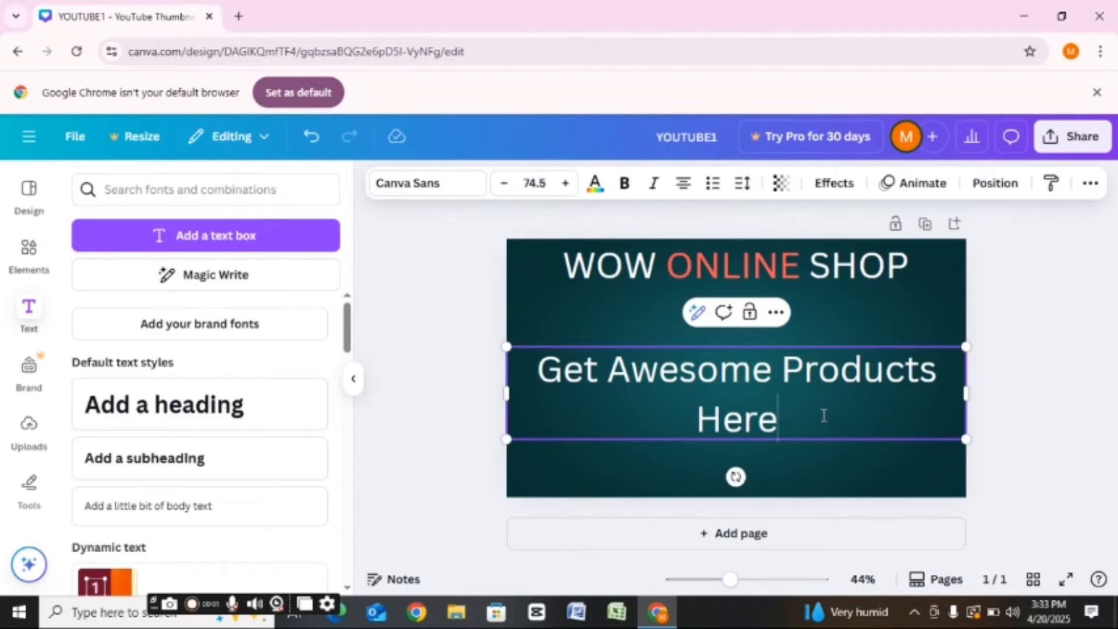
# Try bold and italic formatting on the whole "Get Awesome Products Here" text, removing each one again.
pyautogui.moveTo(816, 415); pyautogui.dragTo(539, 367)
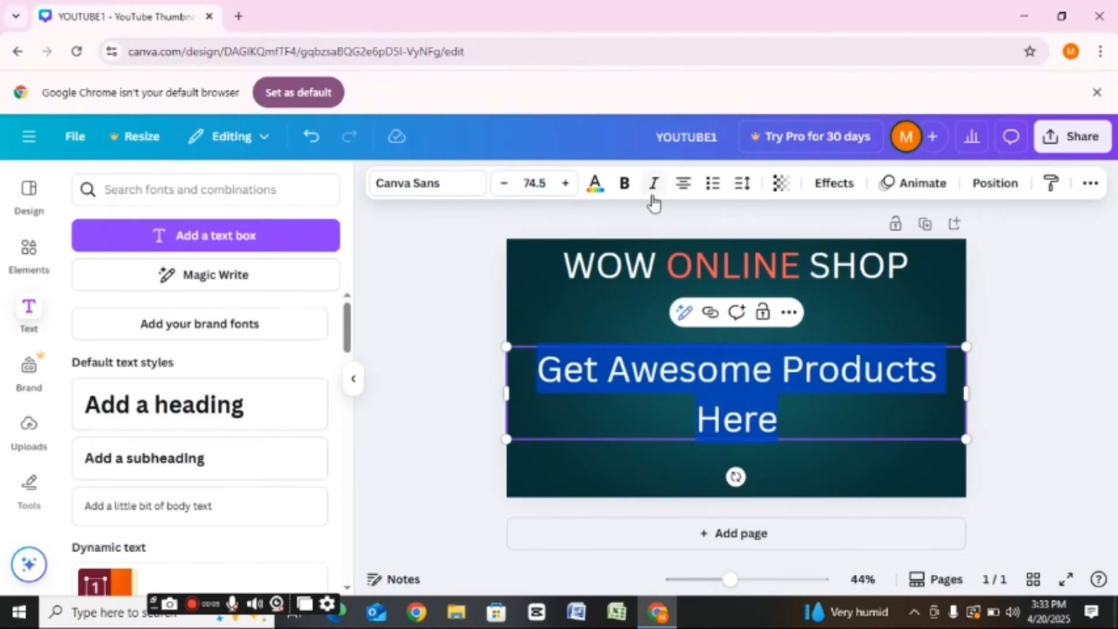
pyautogui.click(625, 184)
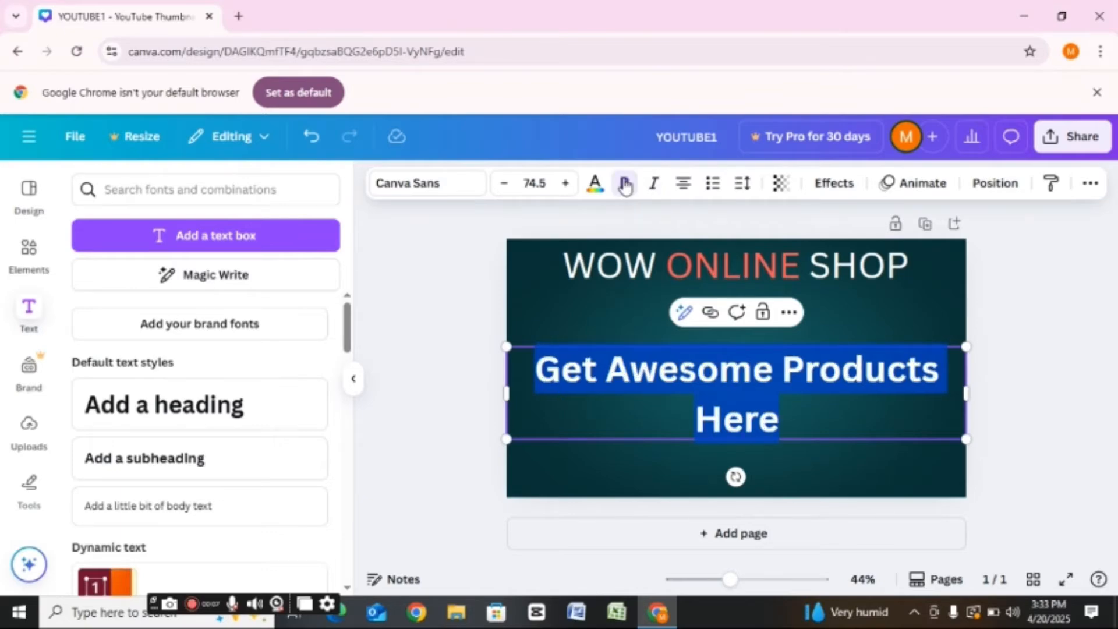
pyautogui.click(625, 184)
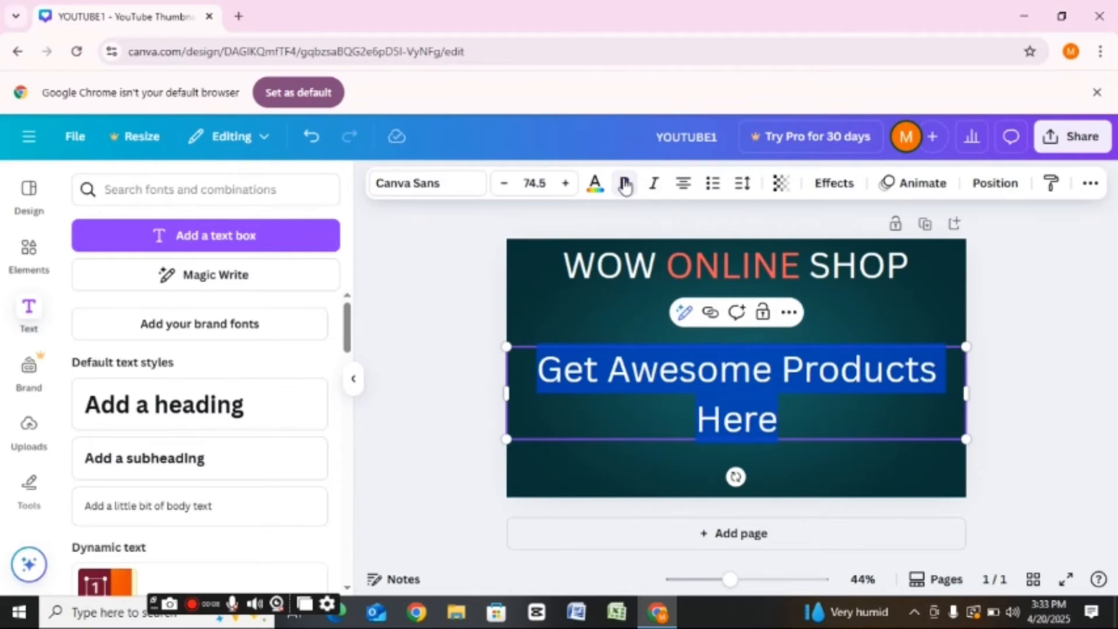
pyautogui.click(656, 185)
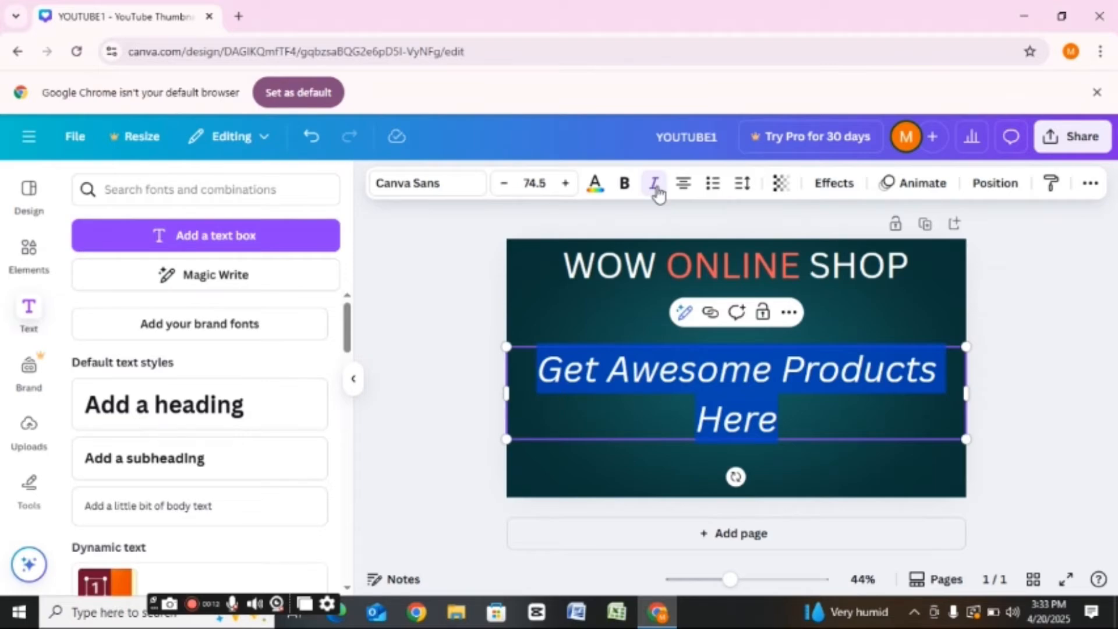
pyautogui.click(655, 187)
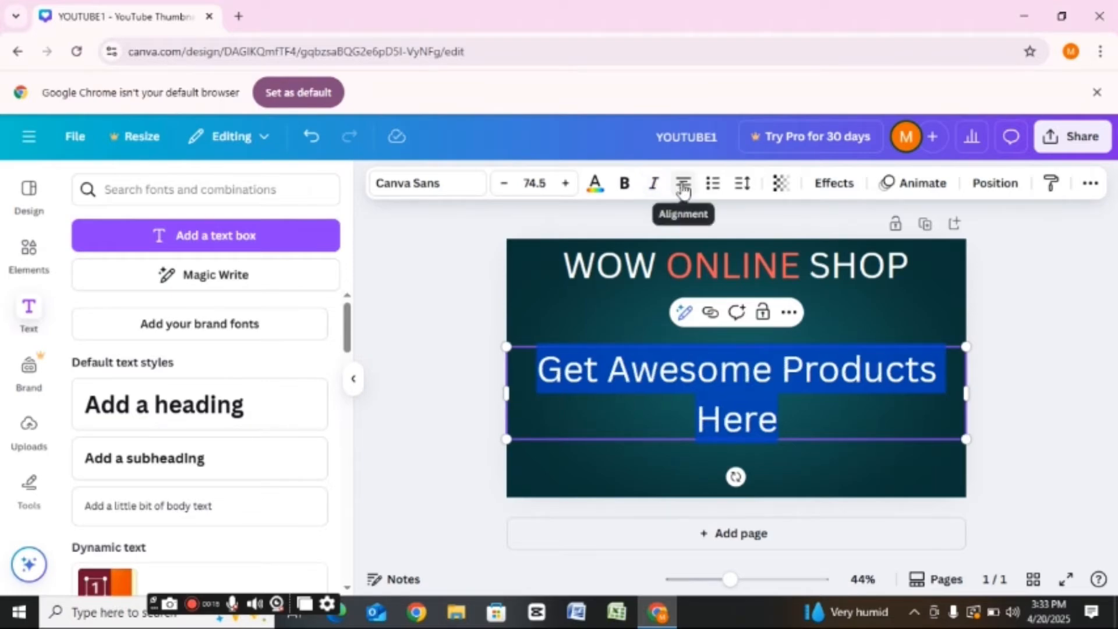
# Try left and right alignment on the "Get Awesome Products Here" text and return it to centered.
pyautogui.click(684, 187)
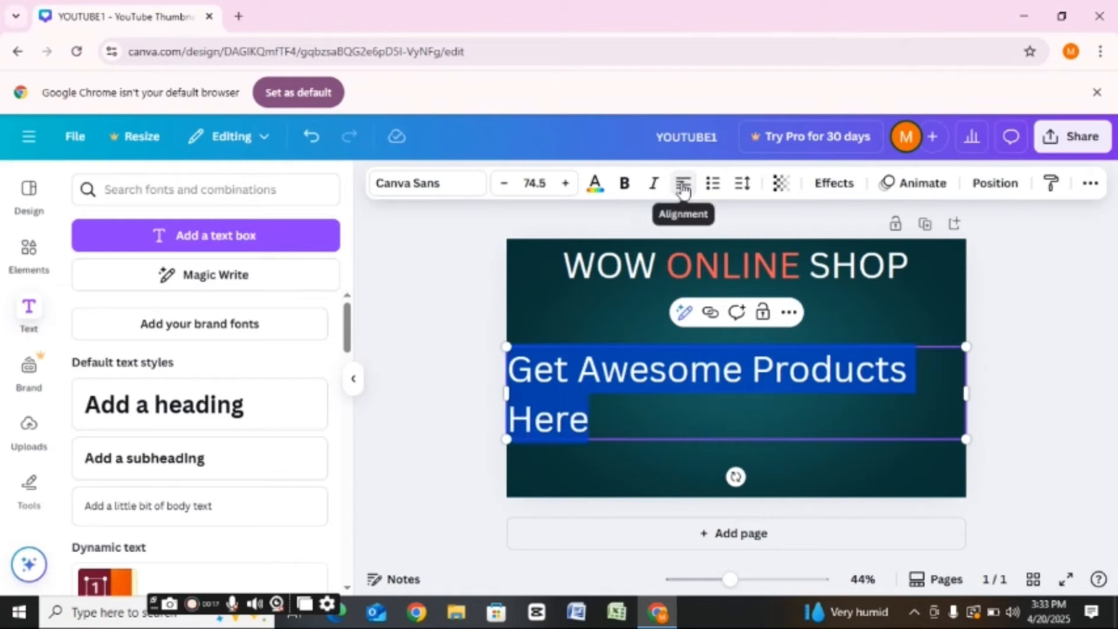
pyautogui.click(684, 186)
pyautogui.click(683, 186)
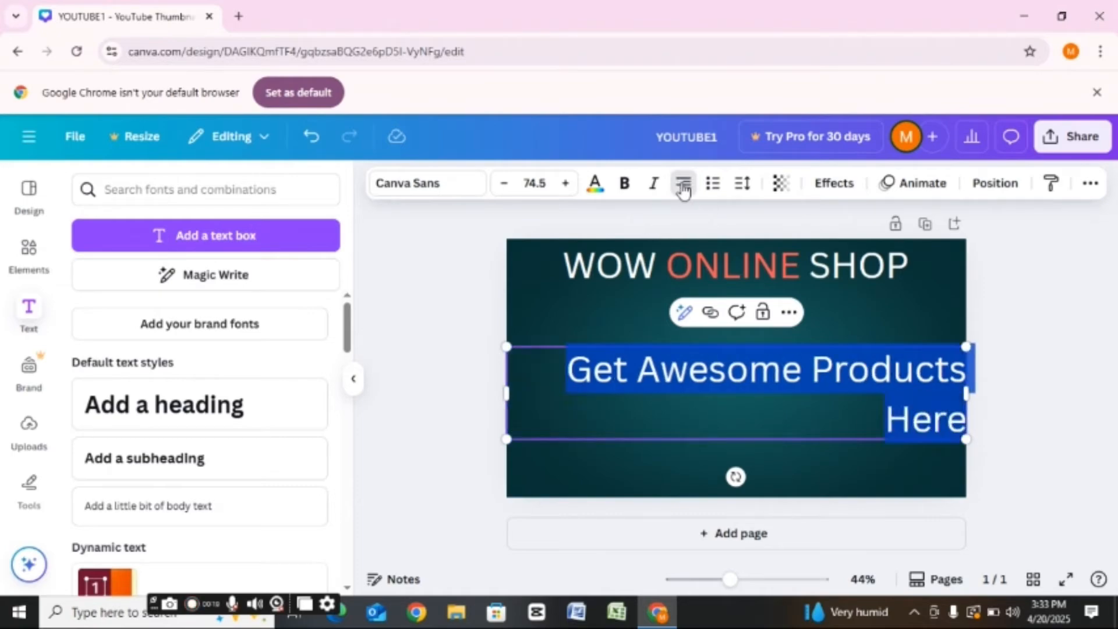
pyautogui.click(684, 188)
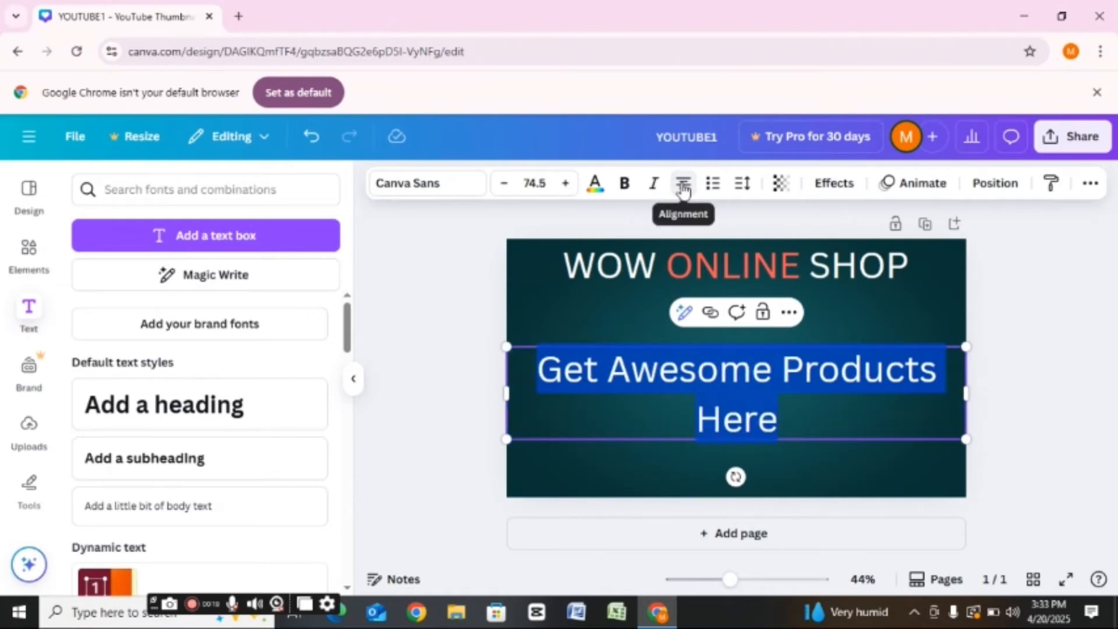
# Try a bulleted and a numbered list on the "Get Awesome Products Here" text and remove the list formatting.
pyautogui.click(715, 185)
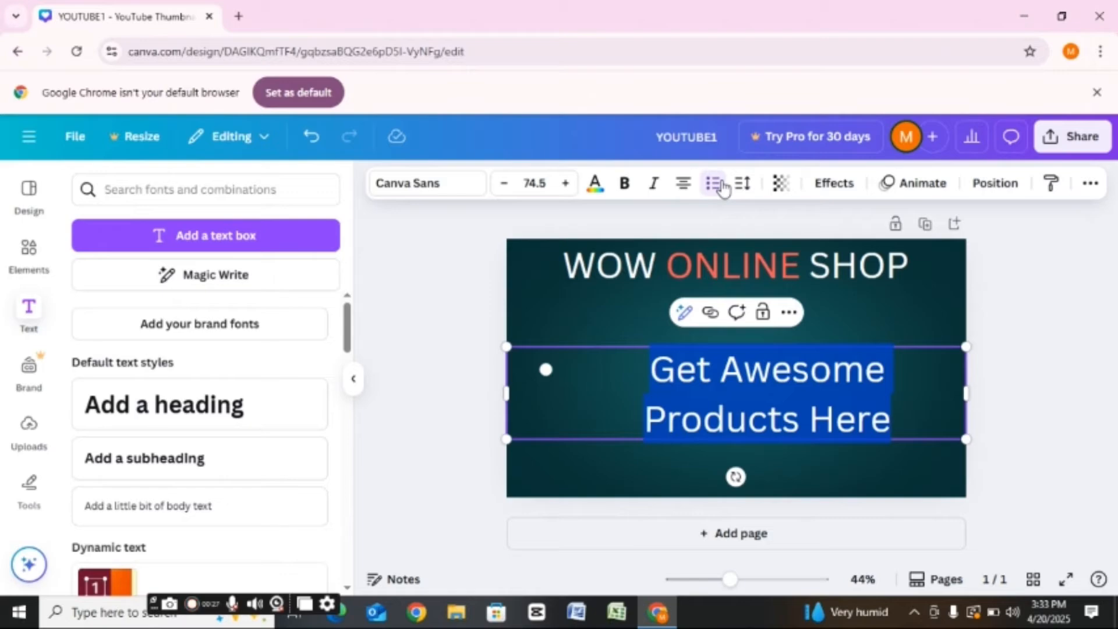
pyautogui.click(715, 184)
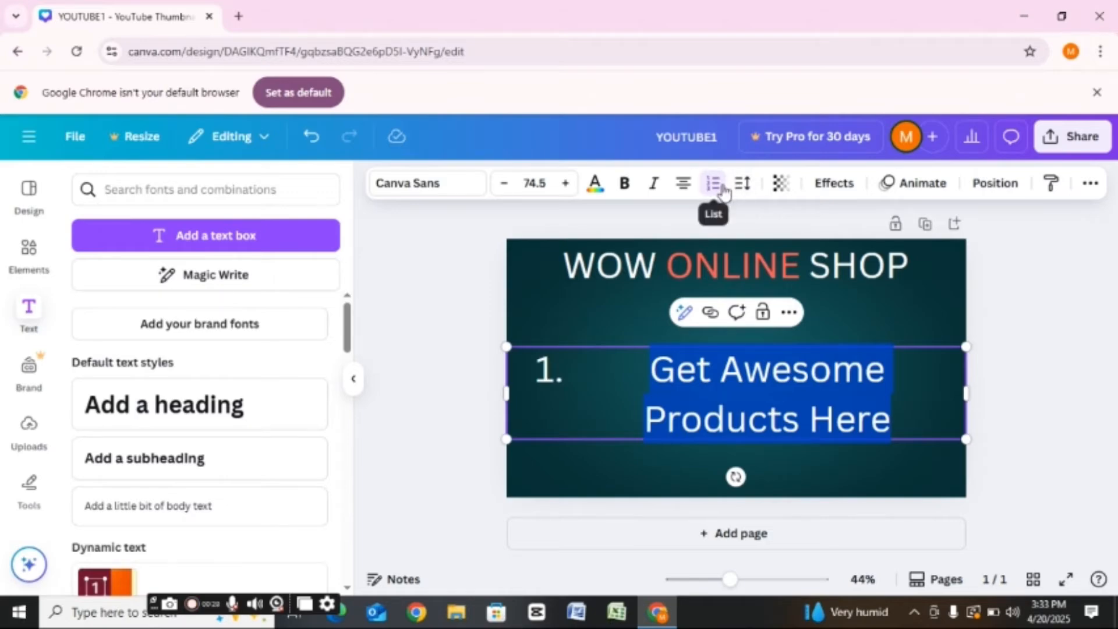
pyautogui.click(716, 185)
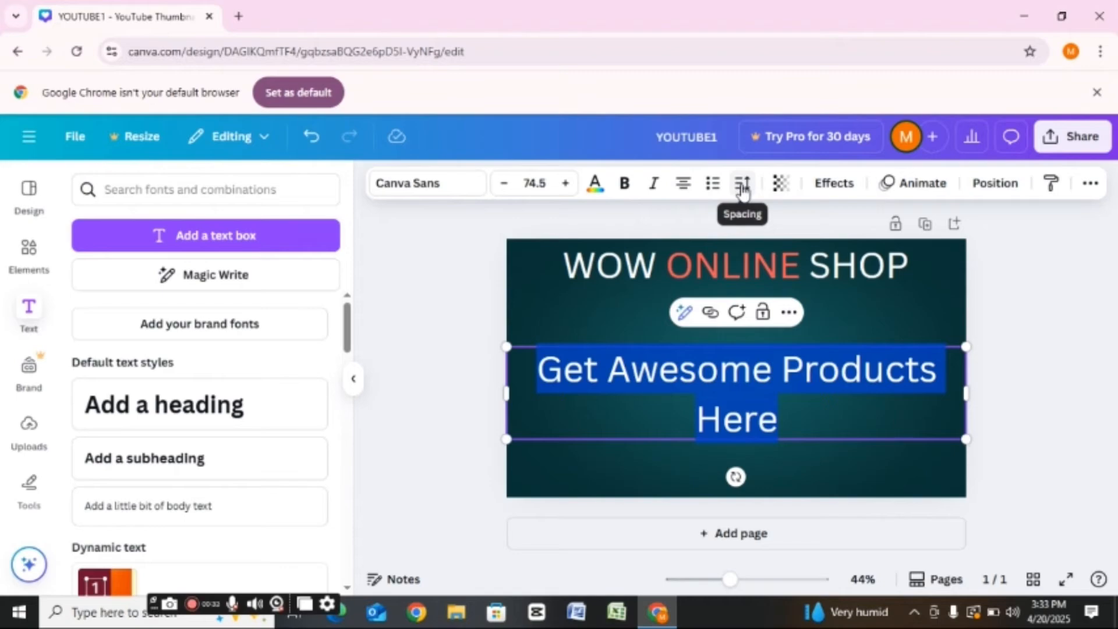
# Set the letter spacing of the "Get Awesome Products Here" text to -82 and its line spacing to 1.05.
pyautogui.click(742, 185)
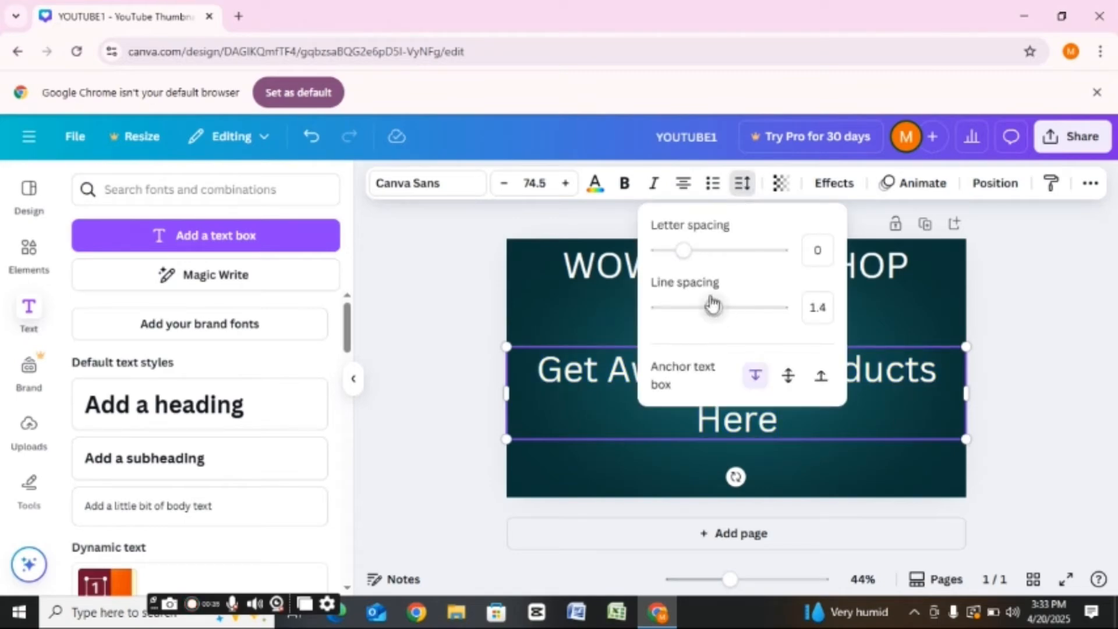
pyautogui.moveTo(686, 252)
pyautogui.mouseDown()
pyautogui.moveTo(712, 254)
pyautogui.moveTo(674, 252)
pyautogui.mouseUp()
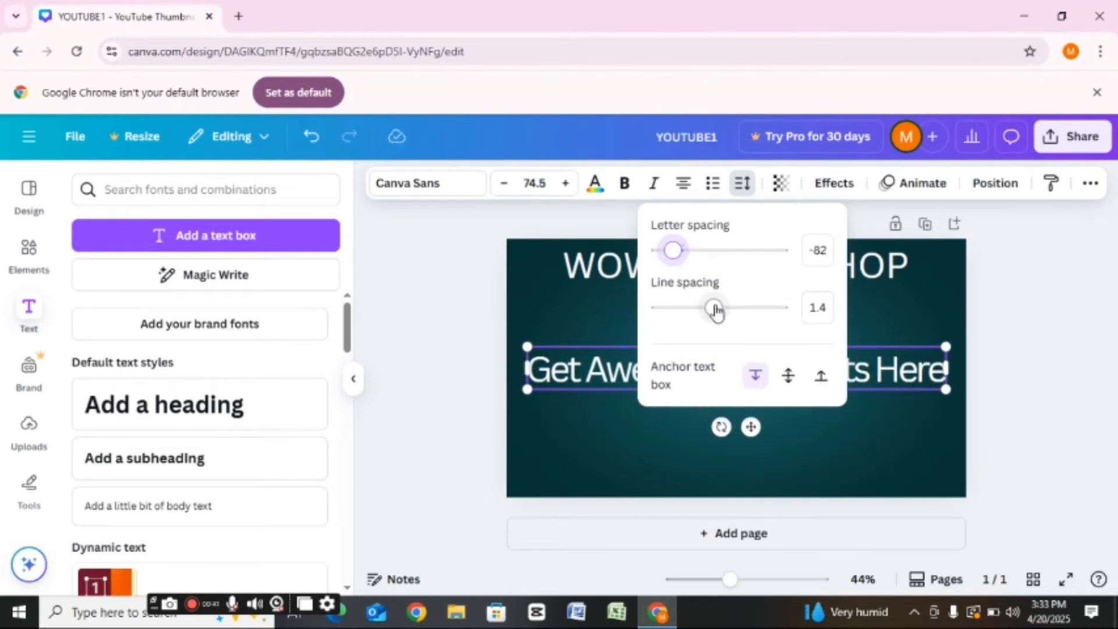
pyautogui.moveTo(720, 310); pyautogui.dragTo(694, 324)
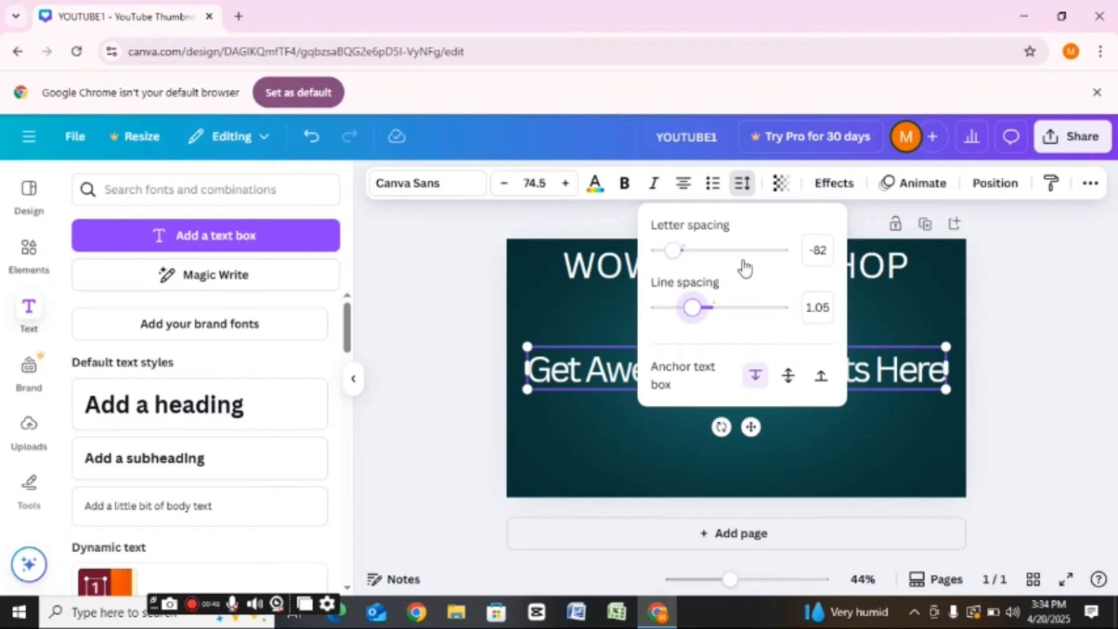
pyautogui.click(1038, 251)
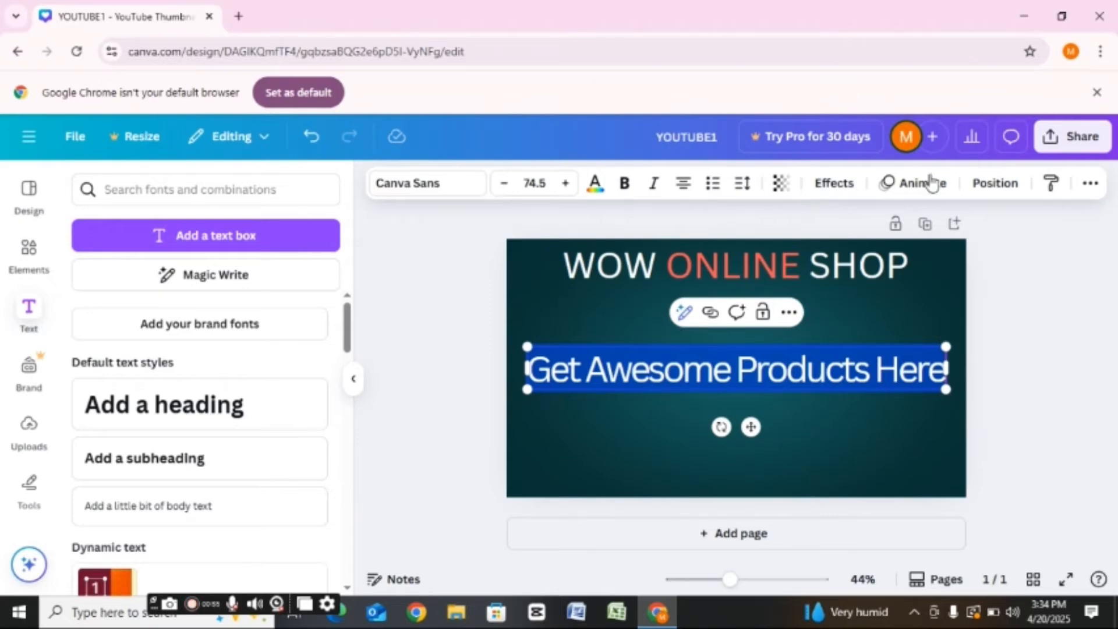
# Try the Shadow, Lift and Glitch effect styles on the "Get Awesome Products Here" text.
pyautogui.click(844, 195)
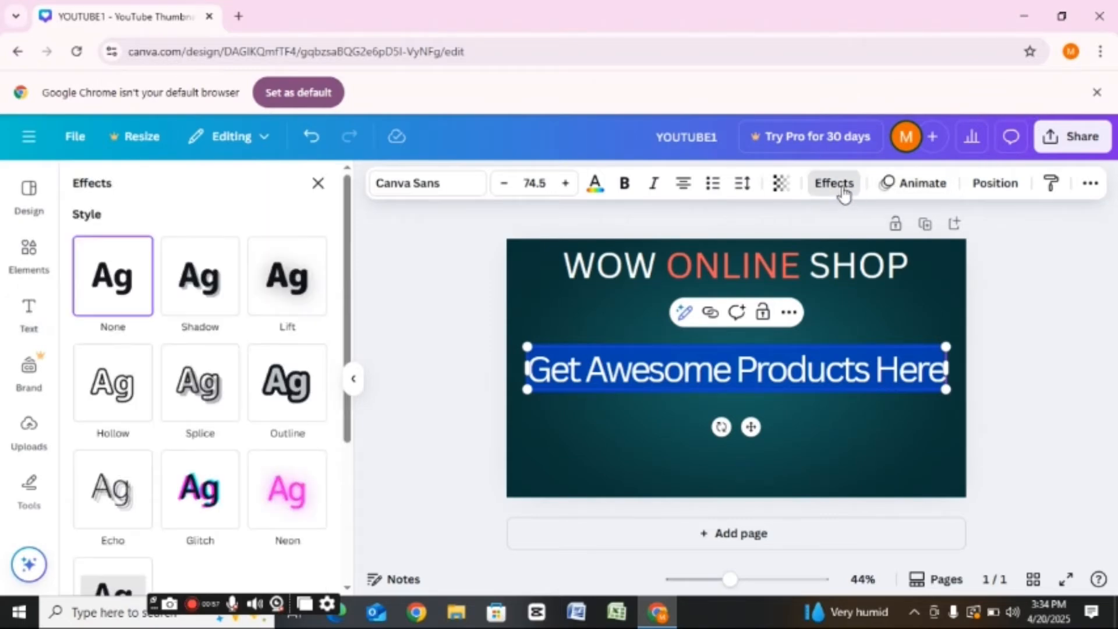
pyautogui.click(224, 304)
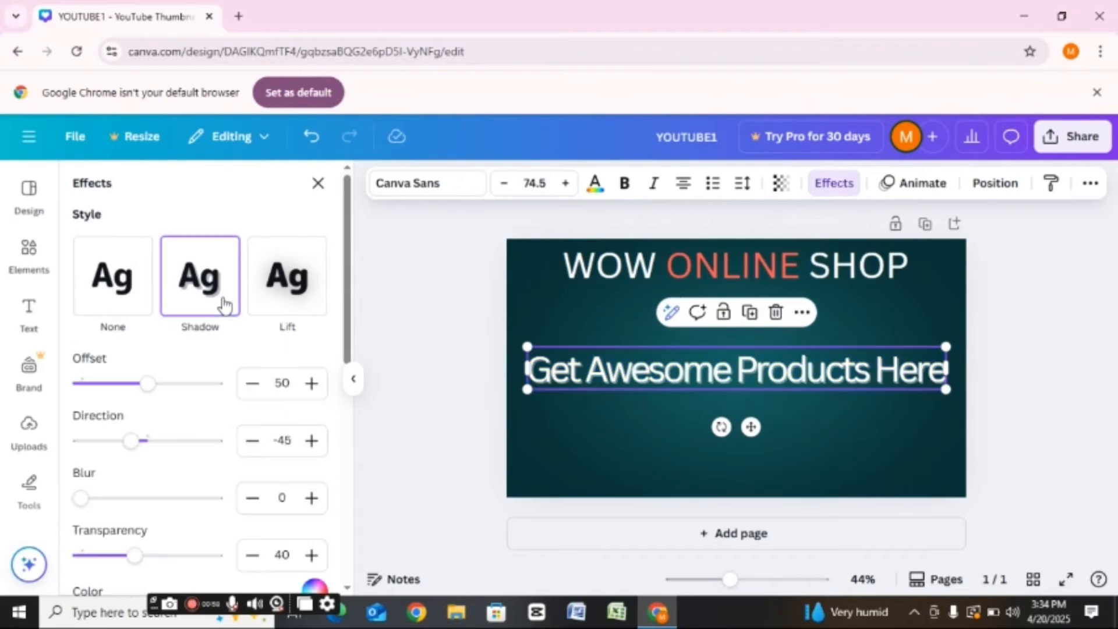
pyautogui.click(279, 287)
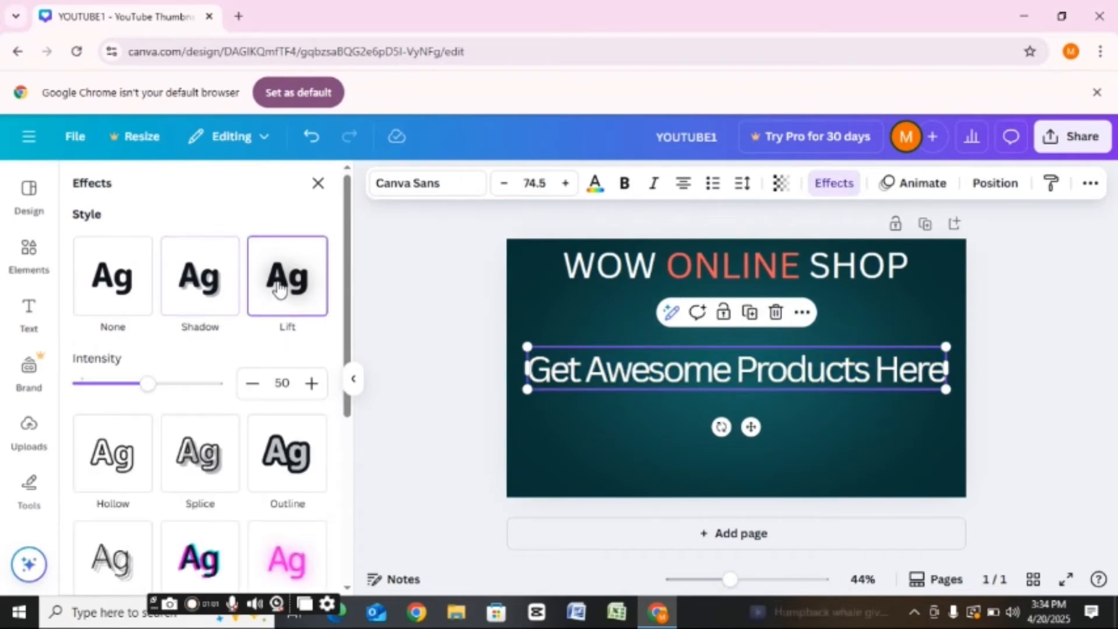
pyautogui.click(122, 285)
pyautogui.click(213, 500)
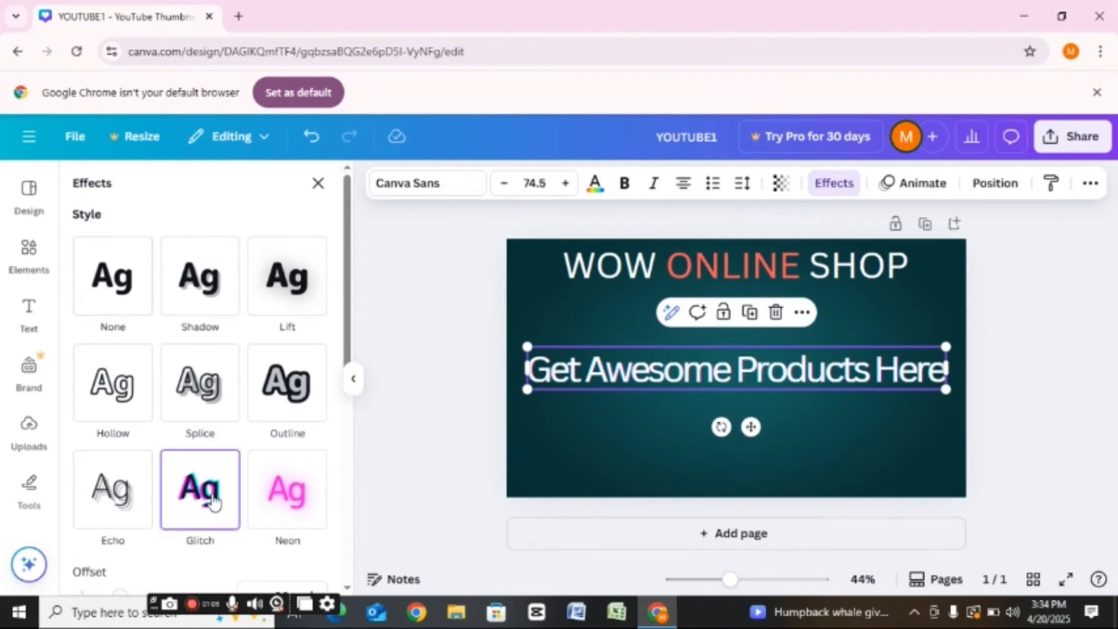
# Apply the Echo effect style to the "Get Awesome Products Here" text and view the remaining effect and shape options.
pyautogui.click(140, 499)
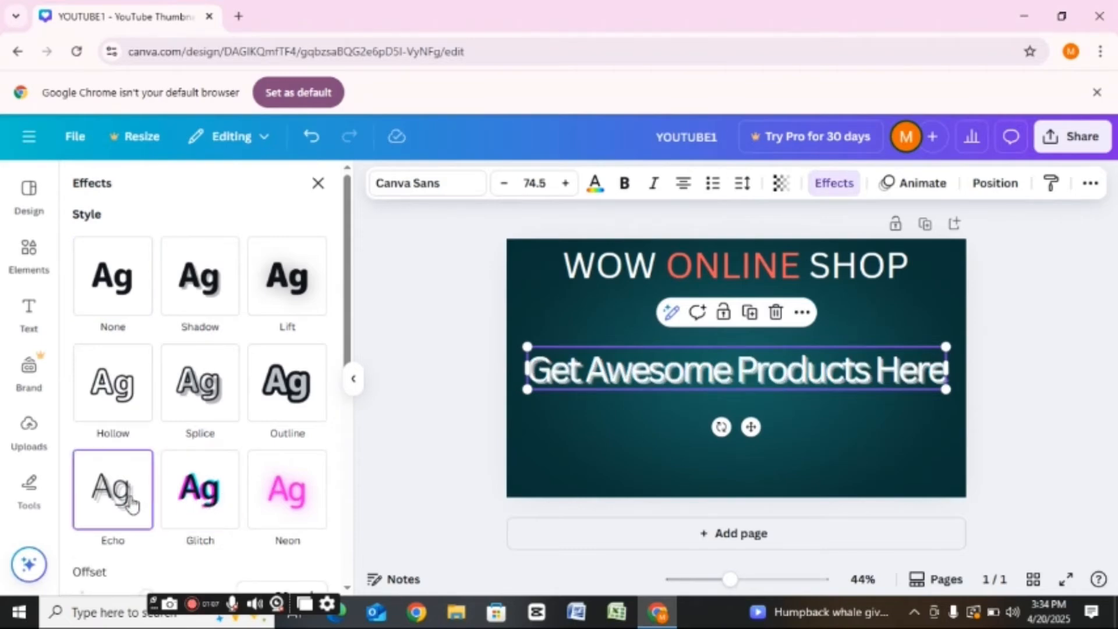
pyautogui.moveTo(352, 294); pyautogui.dragTo(372, 522)
pyautogui.moveTo(373, 579); pyautogui.dragTo(379, 539)
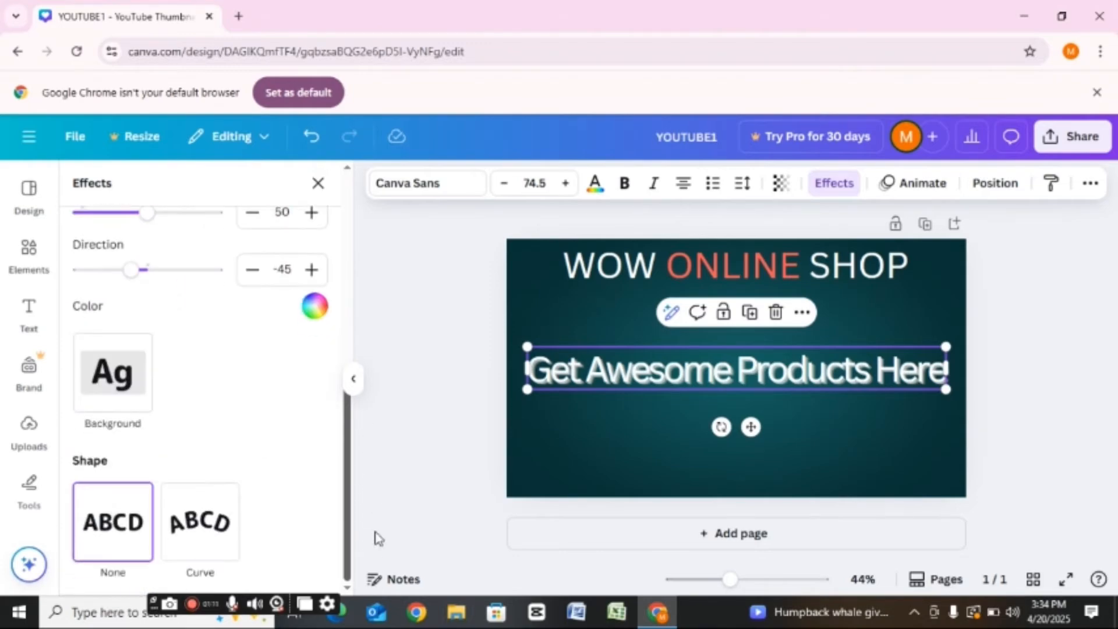
# Try the Curve shape on the "Get Awesome Products Here" text.
pyautogui.click(213, 527)
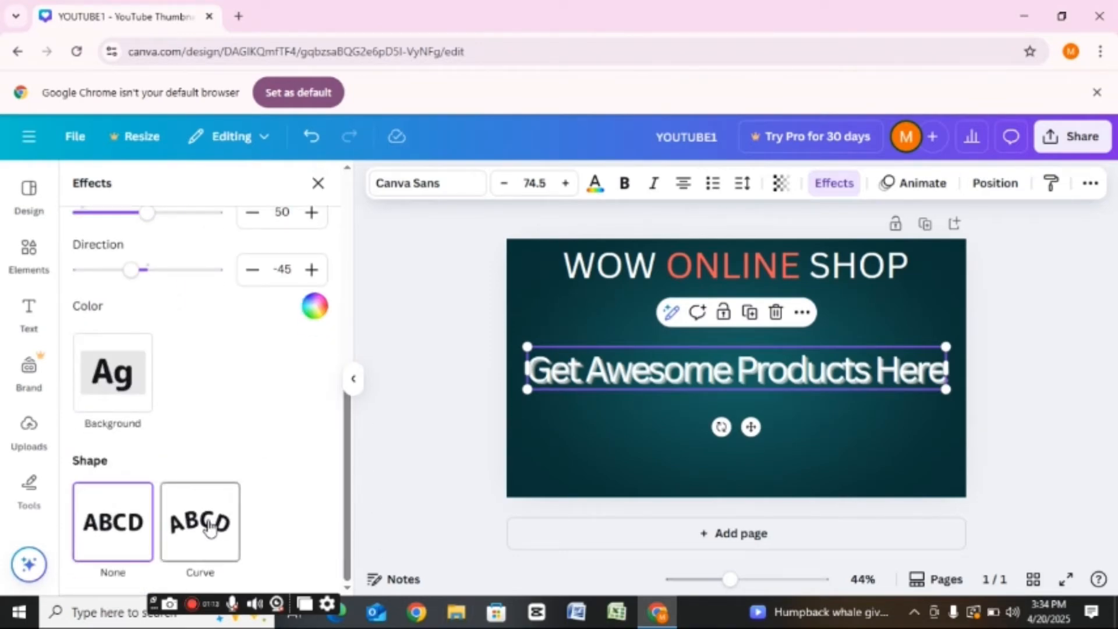
pyautogui.click(131, 522)
pyautogui.click(181, 513)
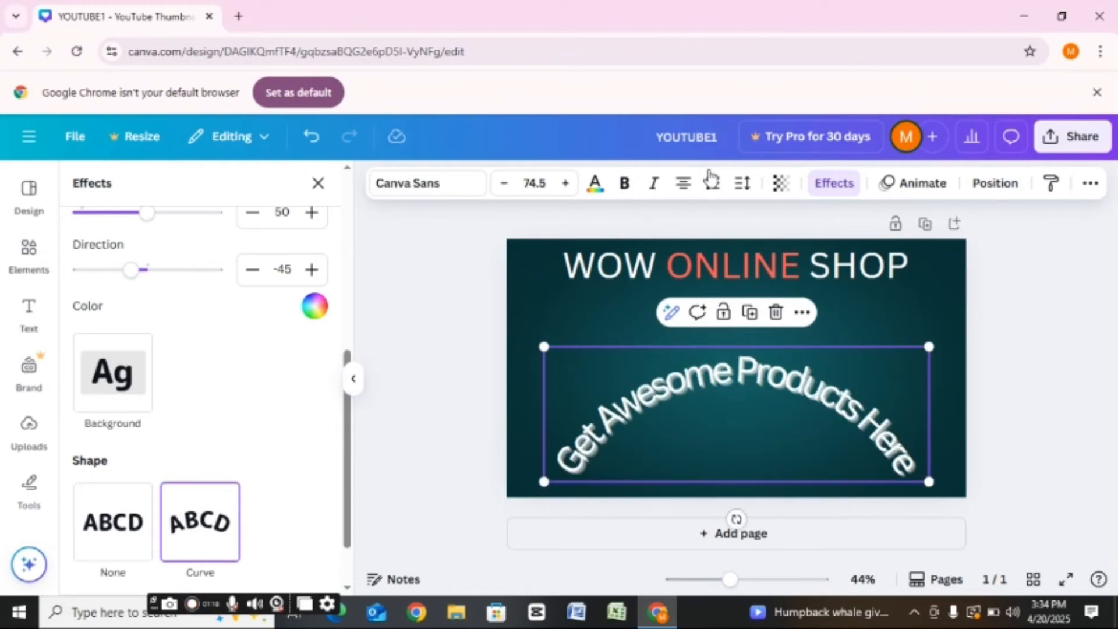
# Apply the Shift text animation to the "Get Awesome Products Here" text.
pyautogui.click(904, 186)
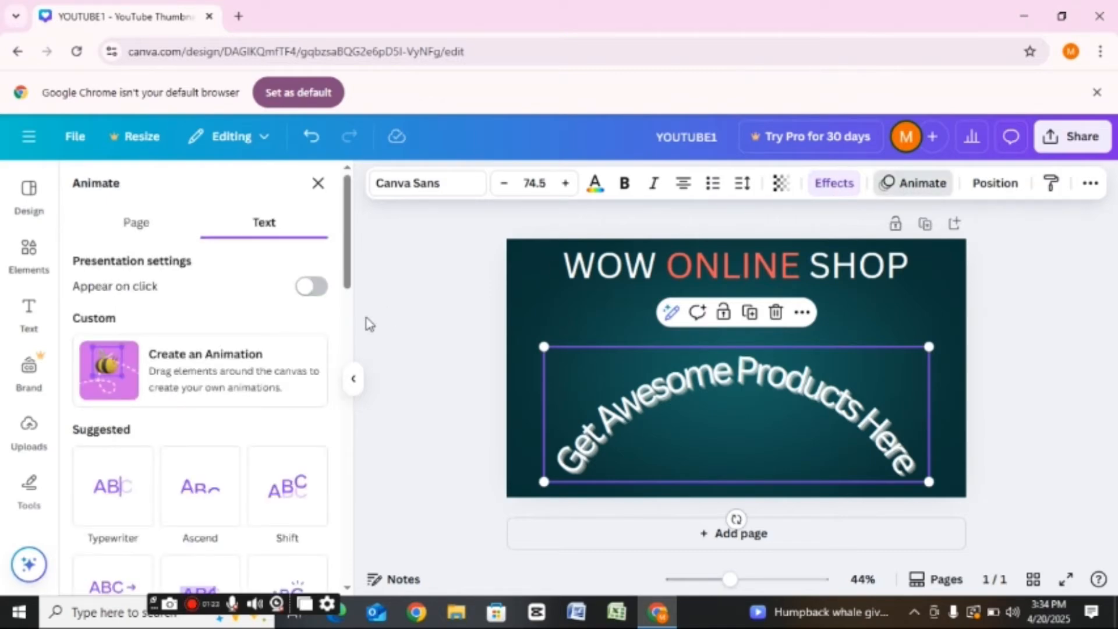
pyautogui.moveTo(348, 259); pyautogui.dragTo(349, 333)
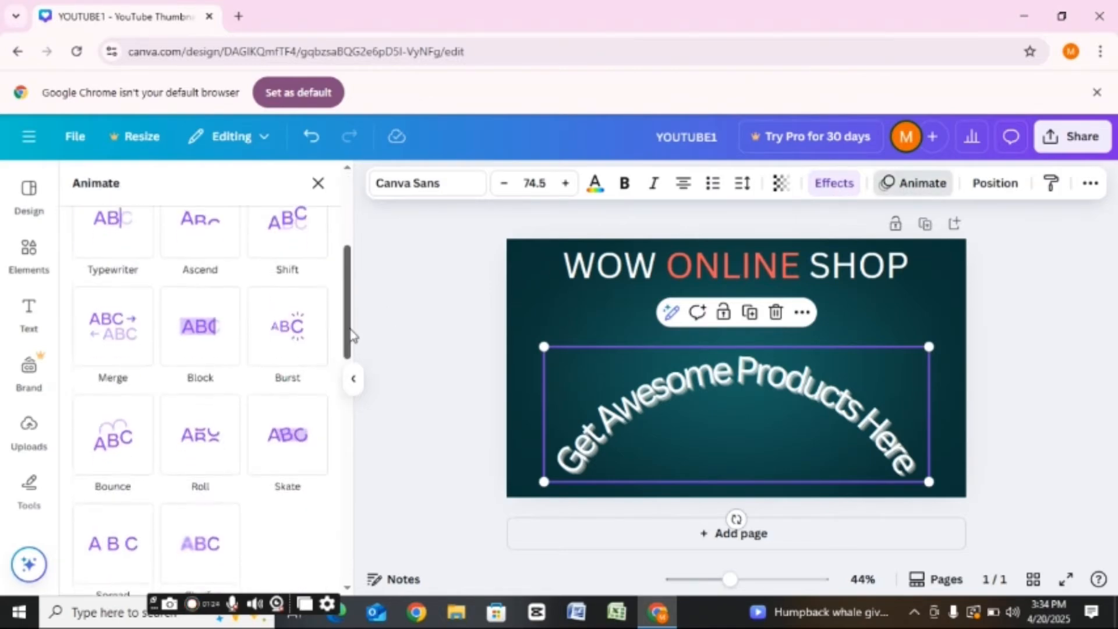
pyautogui.click(274, 230)
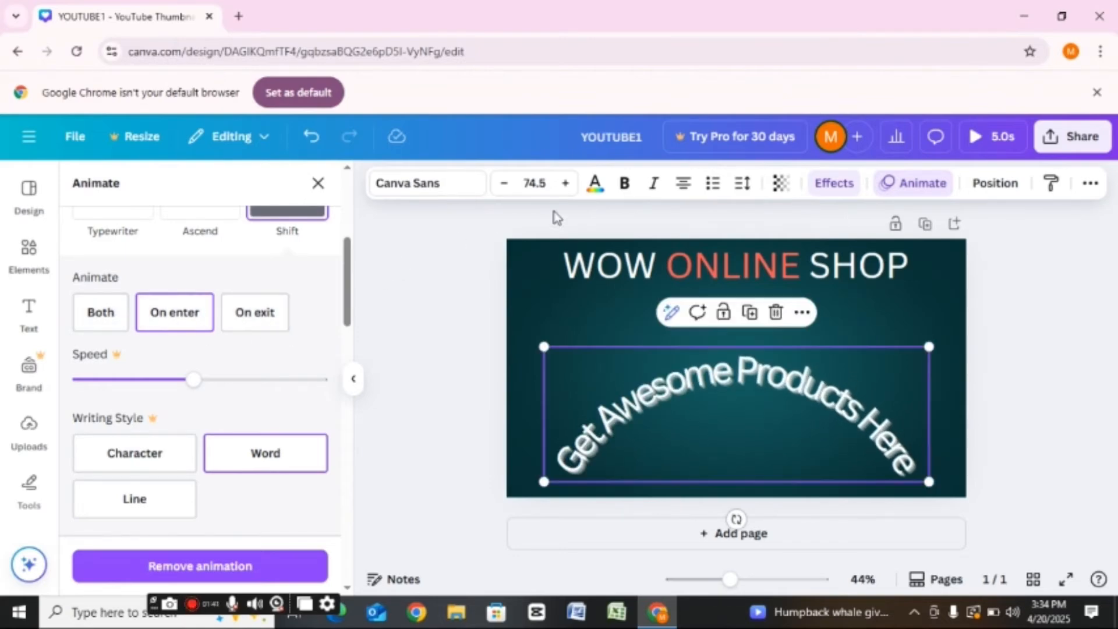
# Try the top, left, right and bottom page alignments on the "Get Awesome Products Here" text and center it horizontally.
pyautogui.click(1009, 185)
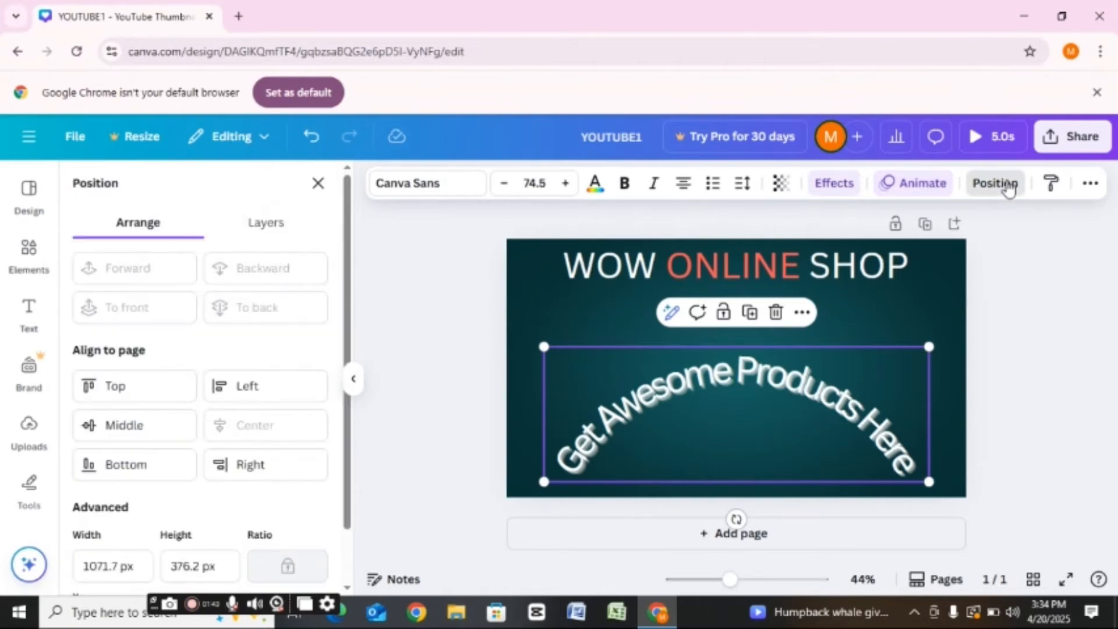
pyautogui.click(129, 391)
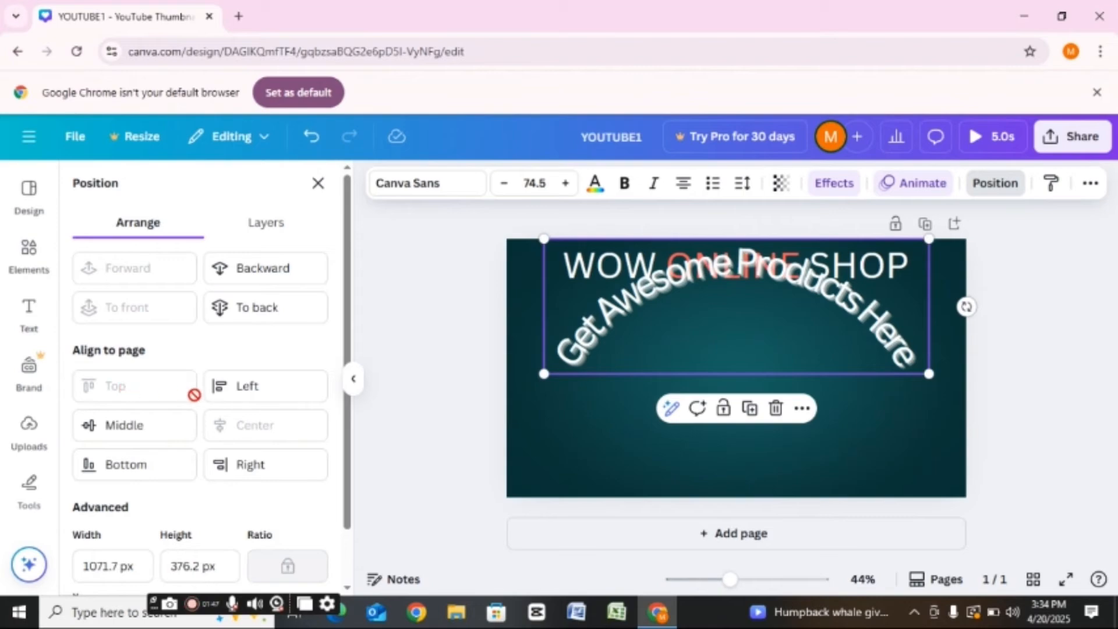
pyautogui.click(252, 386)
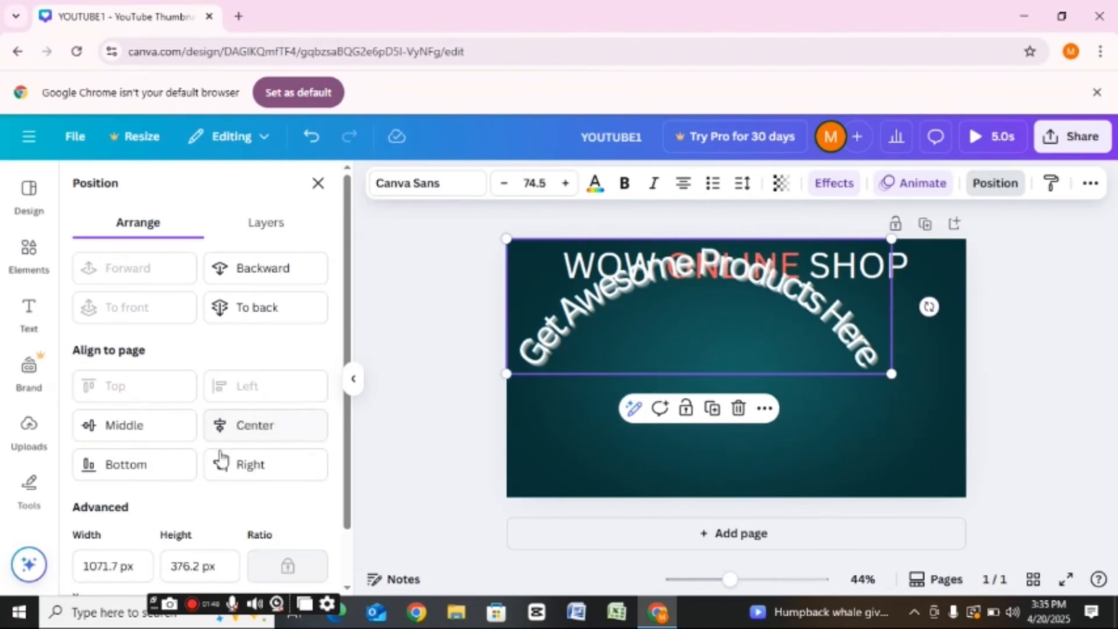
pyautogui.click(240, 466)
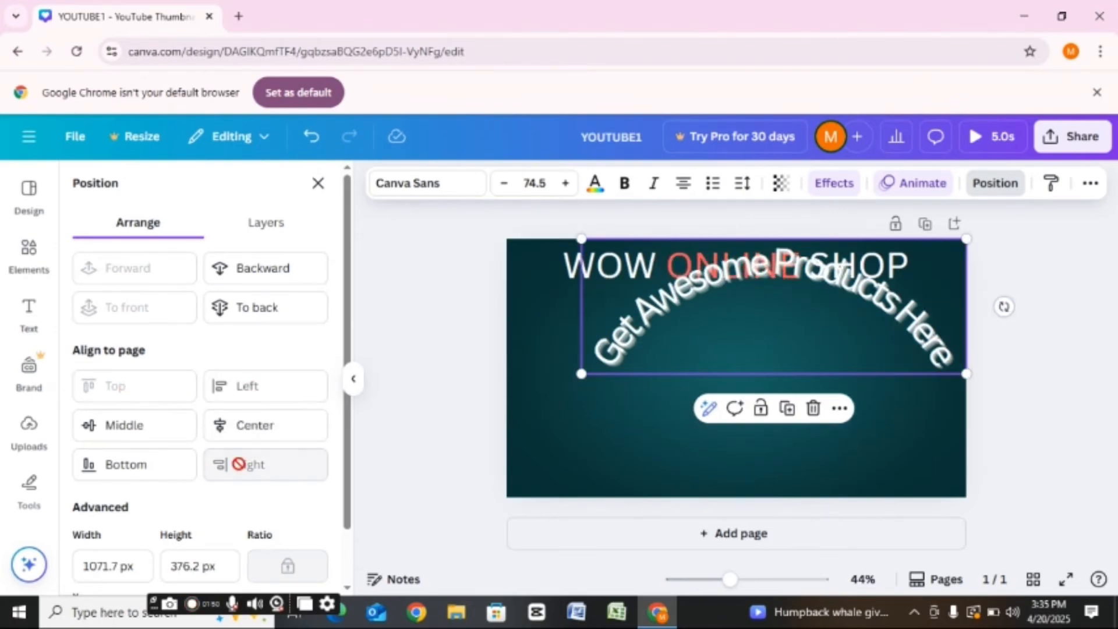
pyautogui.click(150, 466)
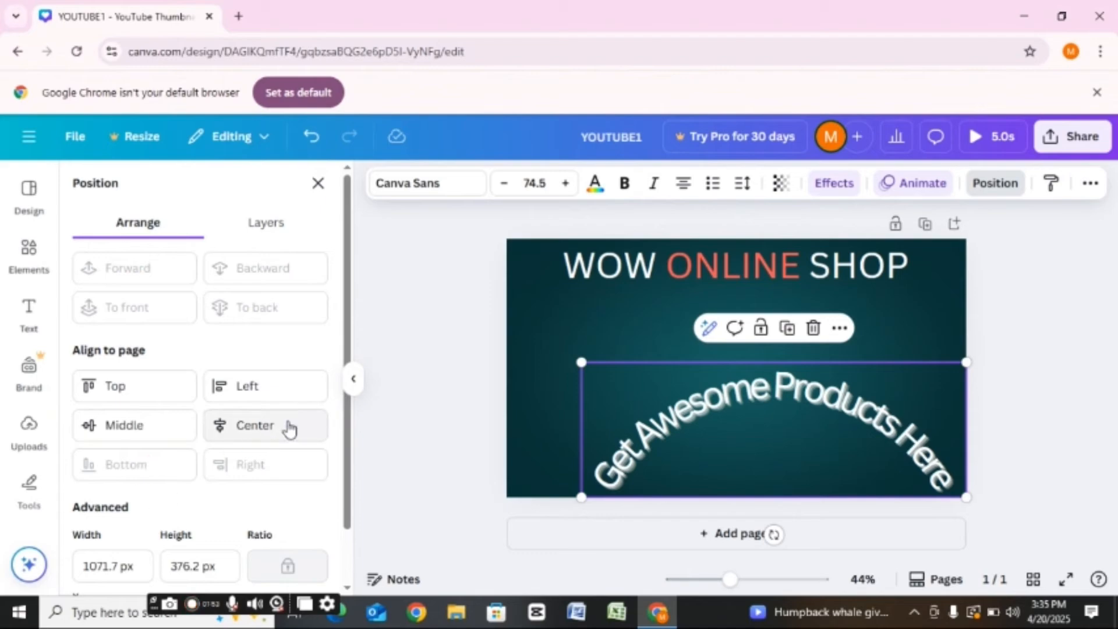
pyautogui.scroll(-1, 356, 325)
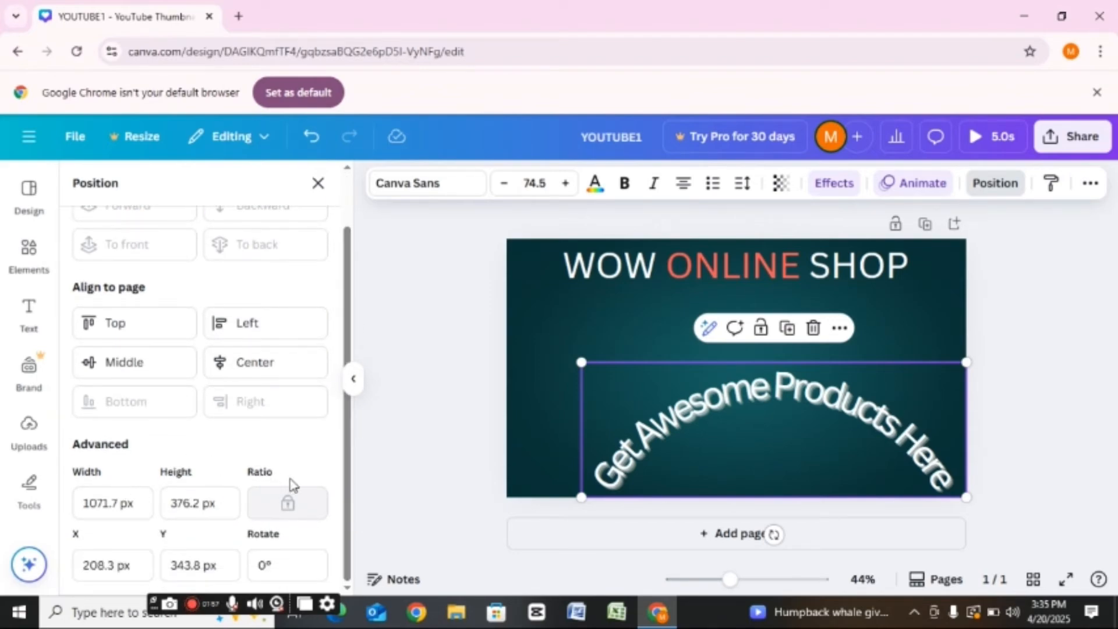
pyautogui.click(287, 364)
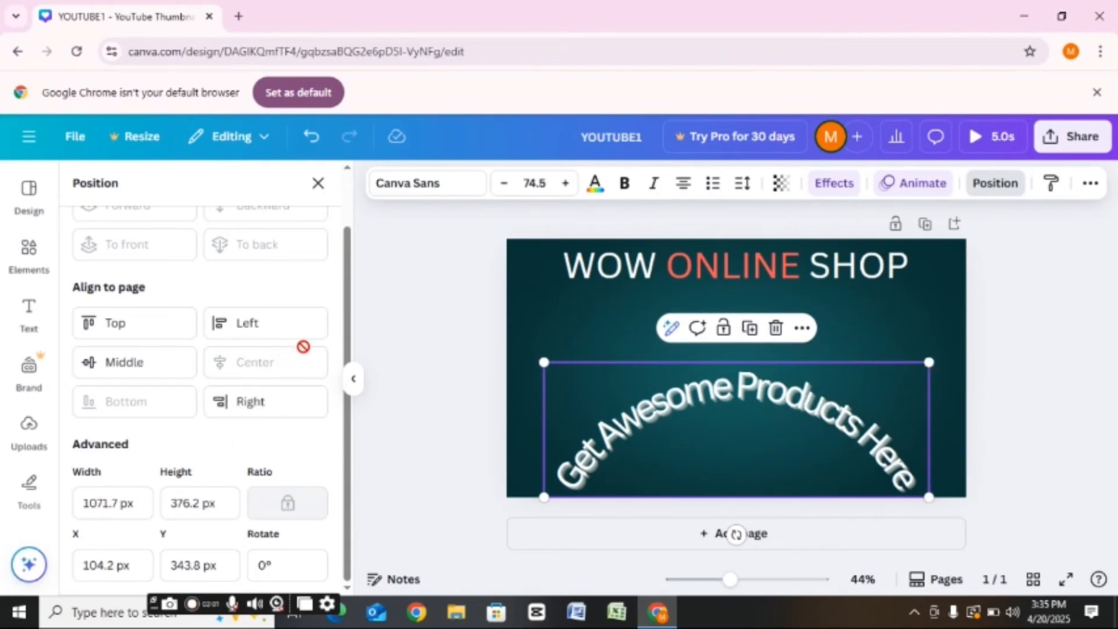
# Remove the Echo effect style and the curved shape from the "Get Awesome Products Here" text, setting both to None.
pyautogui.click(850, 186)
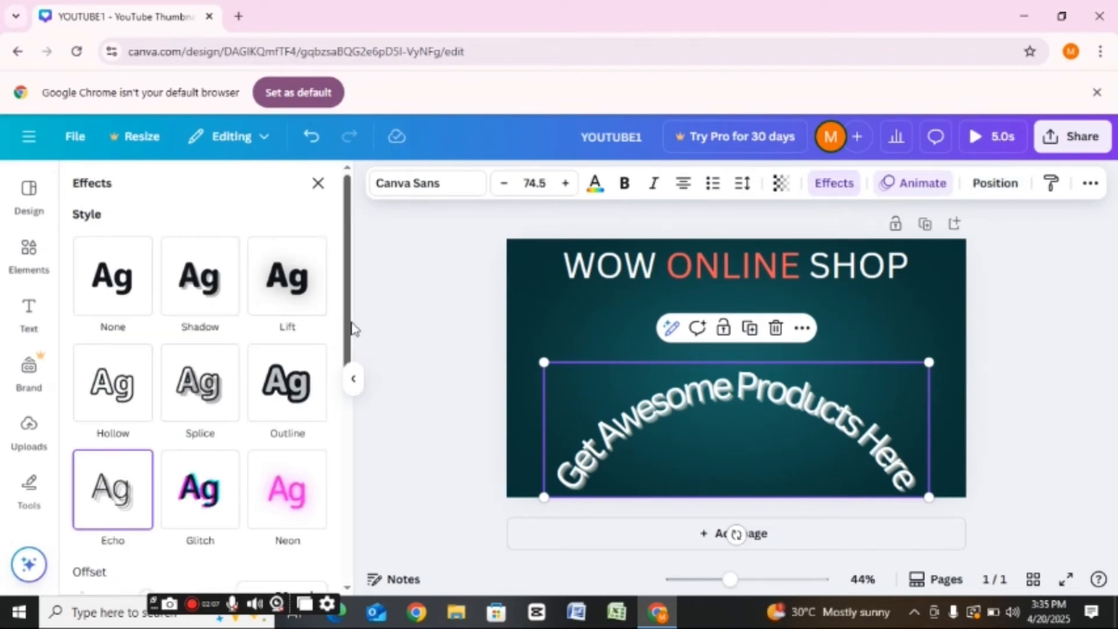
pyautogui.moveTo(347, 303); pyautogui.dragTo(320, 233)
pyautogui.click(116, 266)
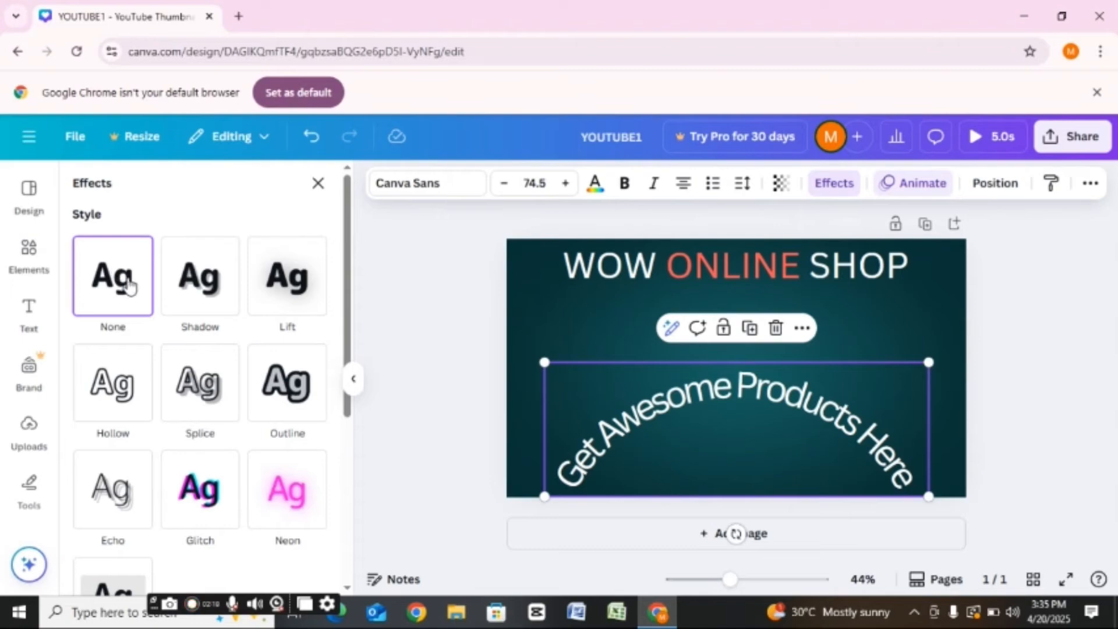
pyautogui.click(318, 184)
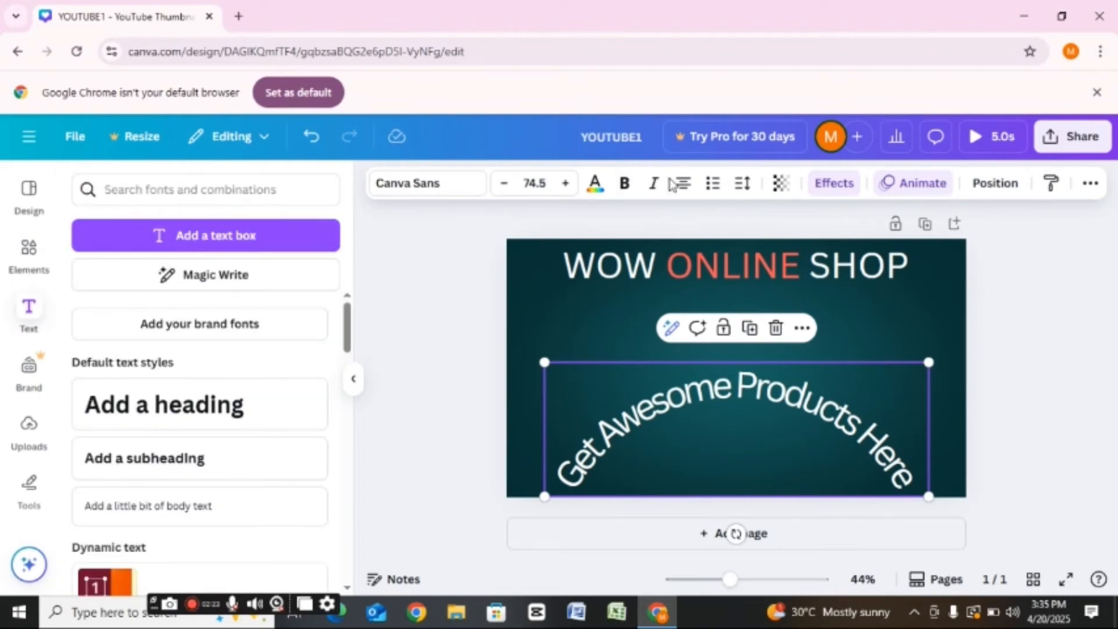
pyautogui.click(846, 184)
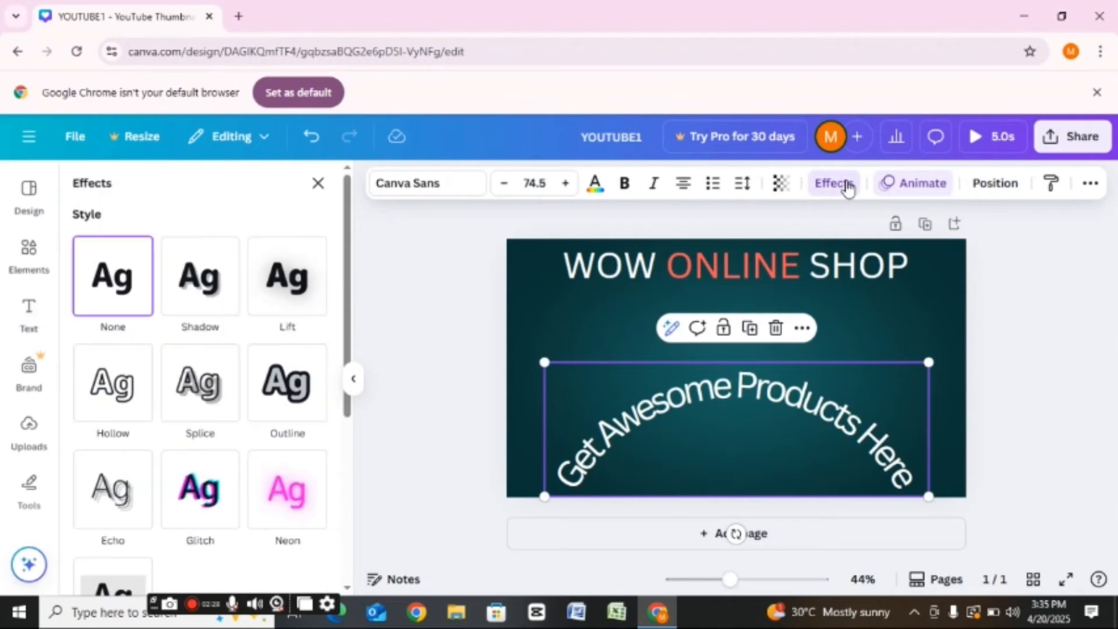
pyautogui.moveTo(347, 292); pyautogui.dragTo(353, 512)
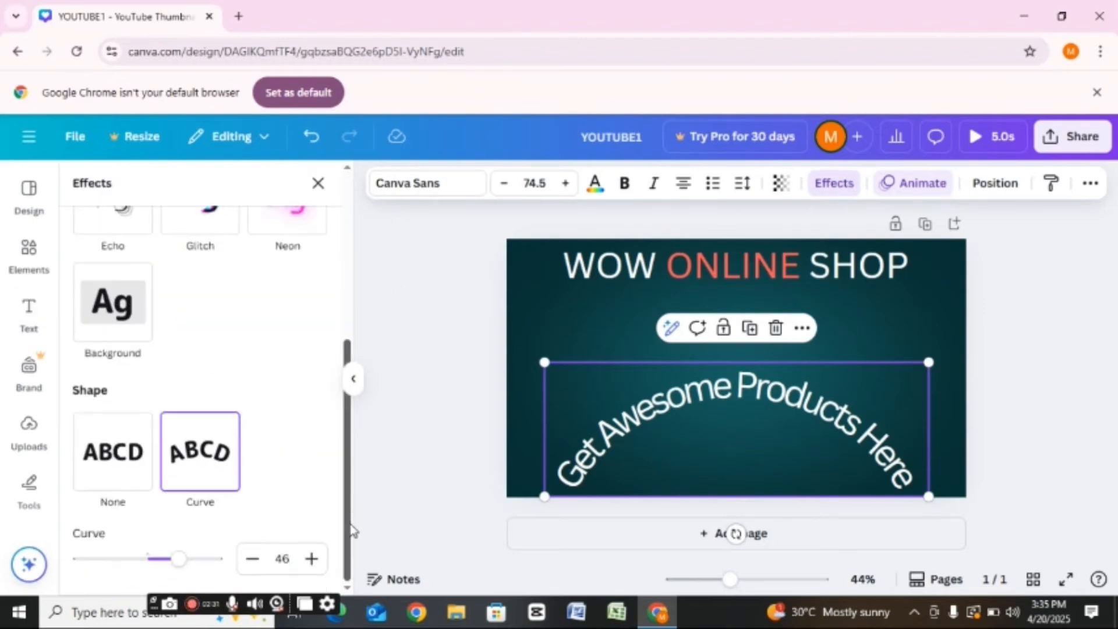
pyautogui.click(121, 464)
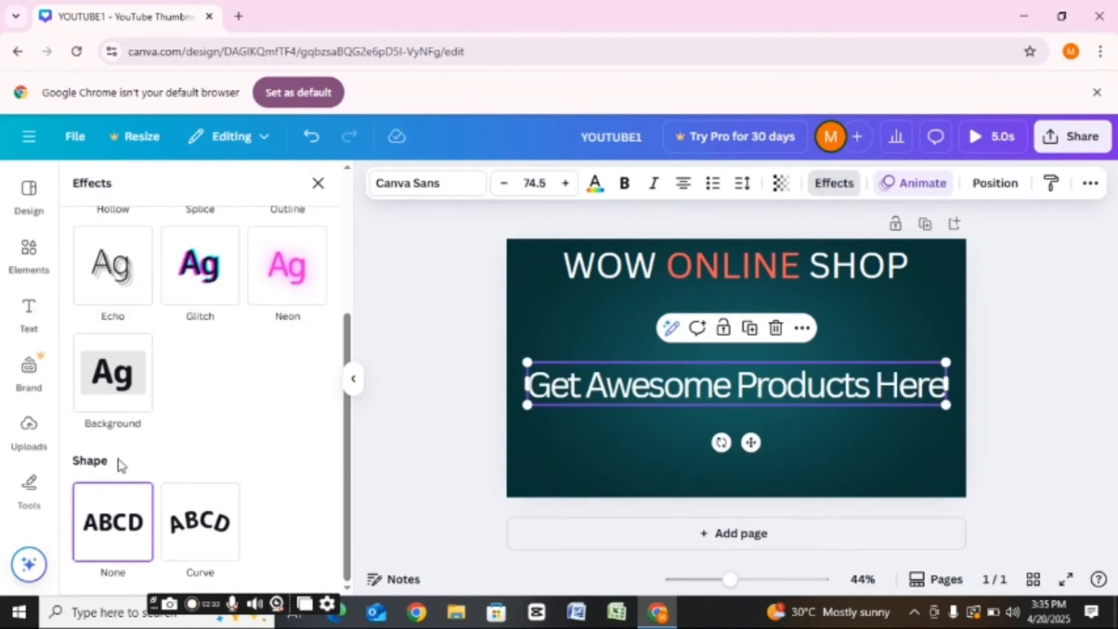
# Move the "Get Awesome Products Here" text down near the lower edge of the thumbnail and deselect it.
pyautogui.click(522, 445)
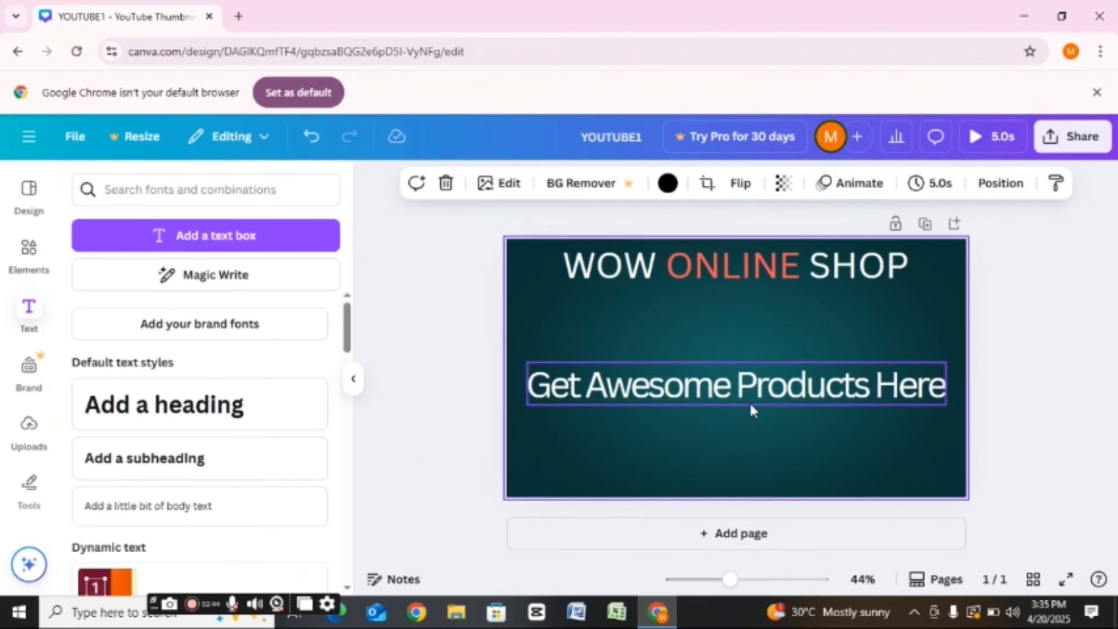
pyautogui.moveTo(677, 389); pyautogui.dragTo(684, 448)
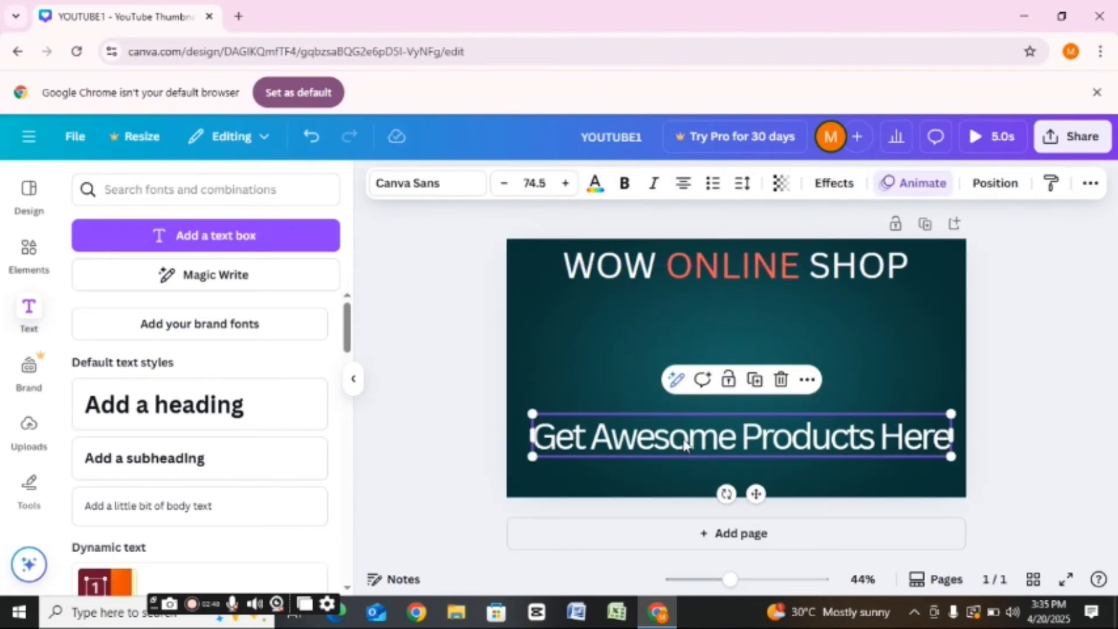
pyautogui.click(635, 333)
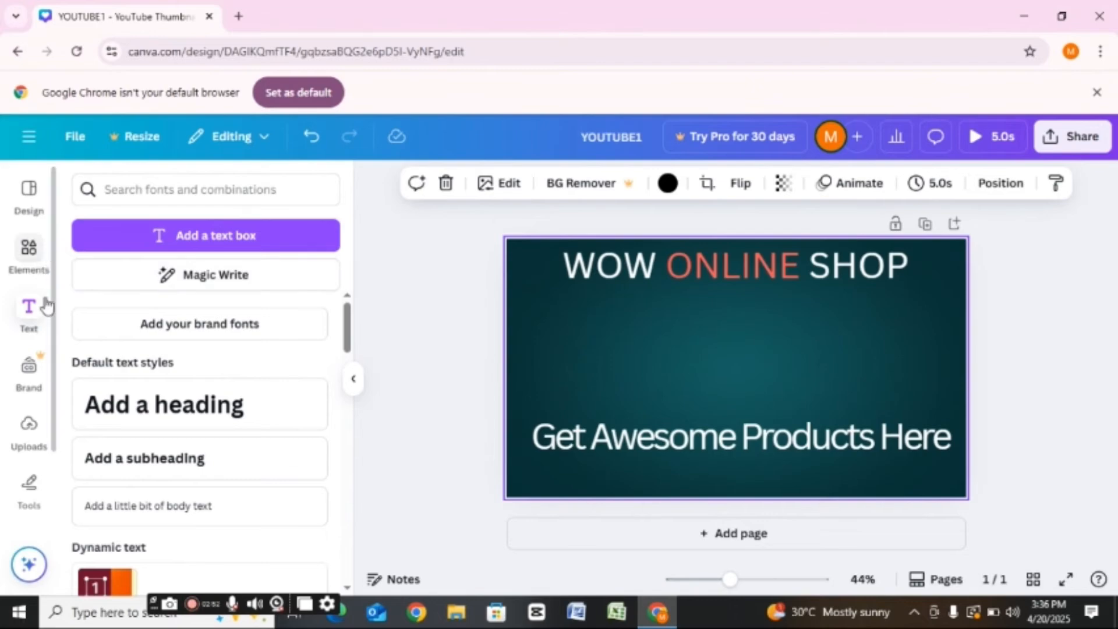
# Try Google Photos as an image source and dismiss its account sign-in window and permissions notice.
pyautogui.click(29, 434)
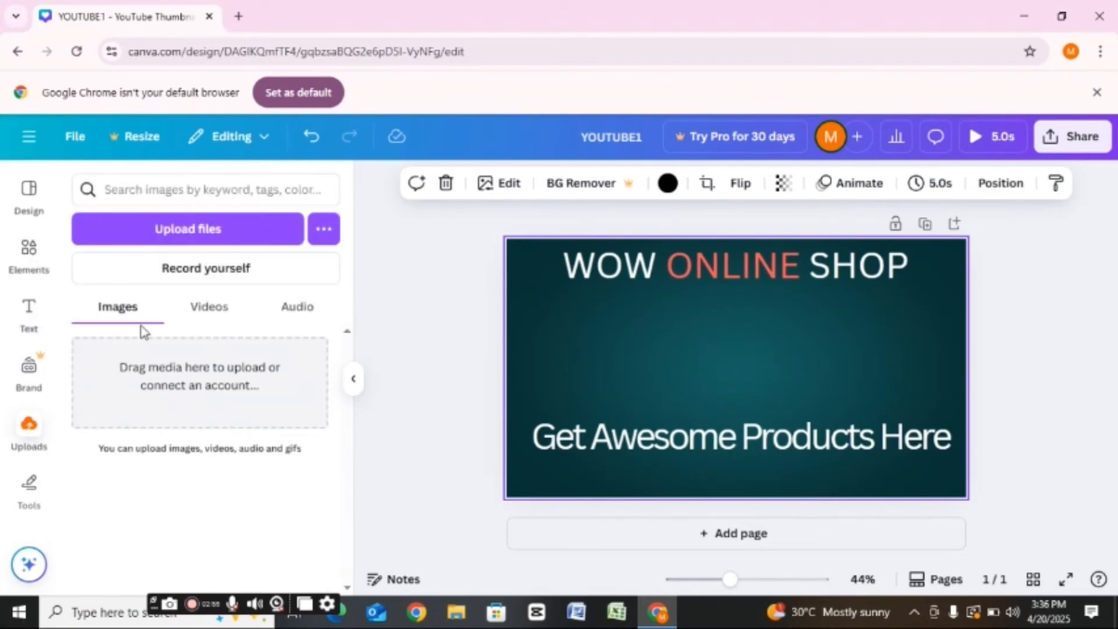
pyautogui.moveTo(151, 364)
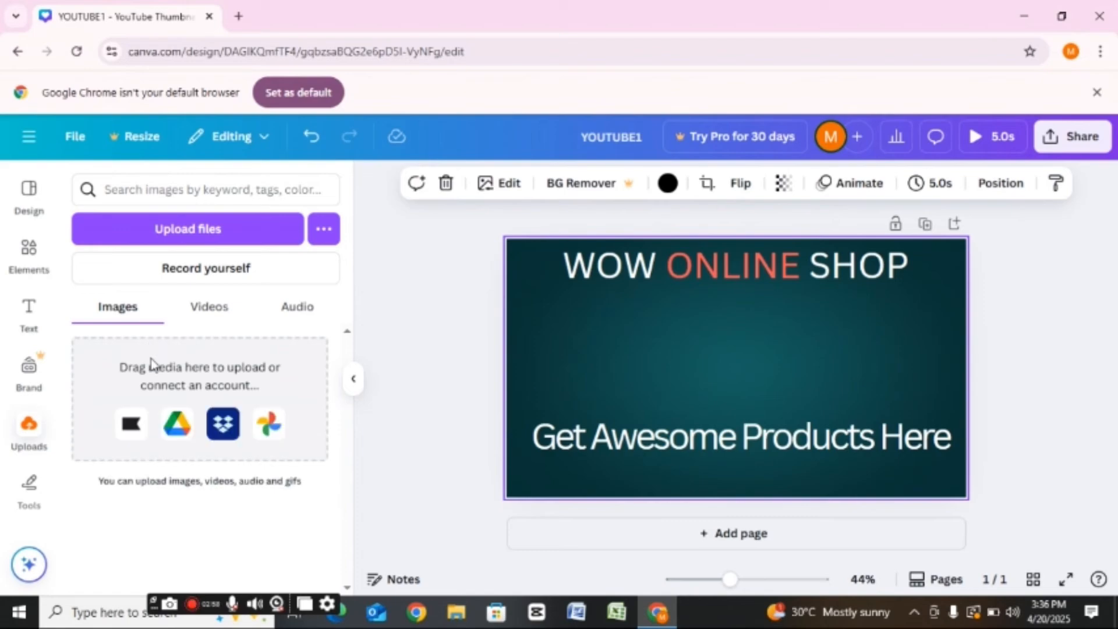
pyautogui.click(268, 425)
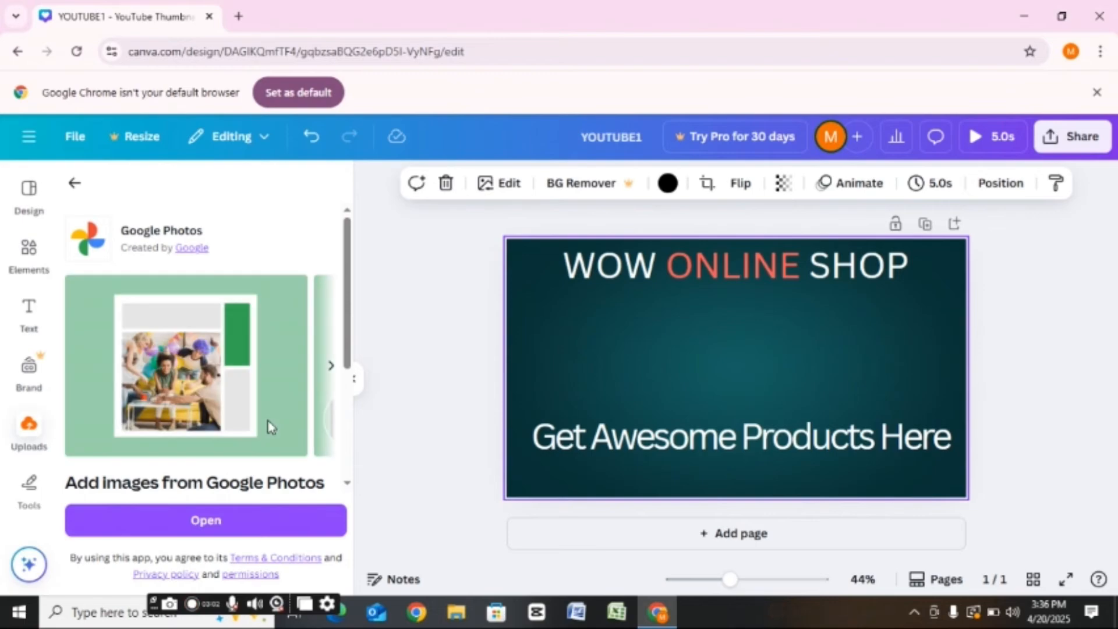
pyautogui.click(197, 518)
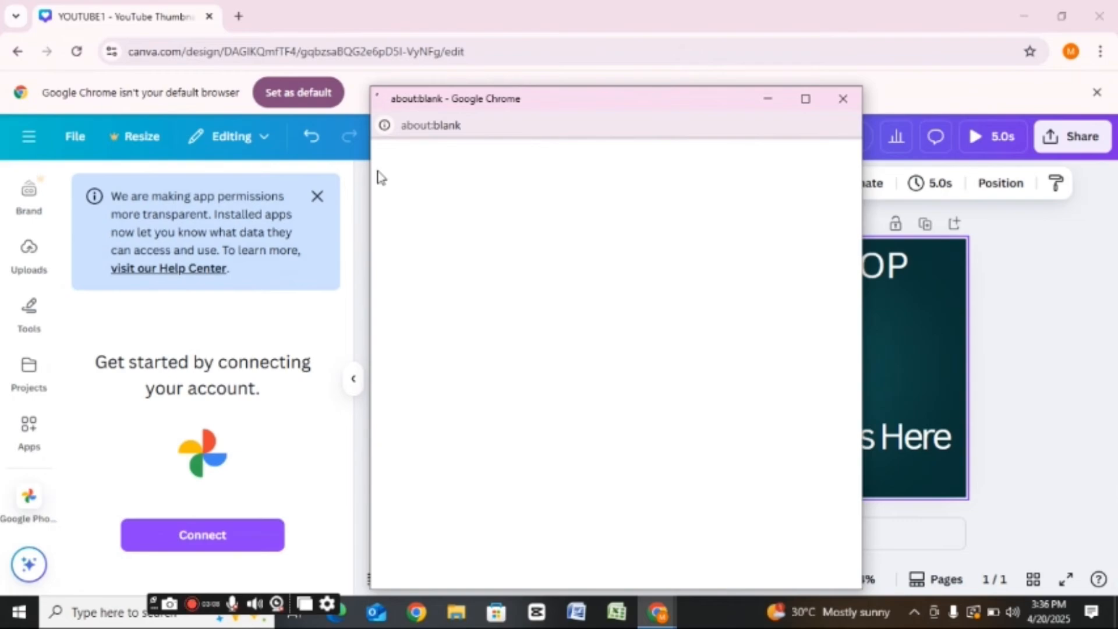
pyautogui.click(844, 100)
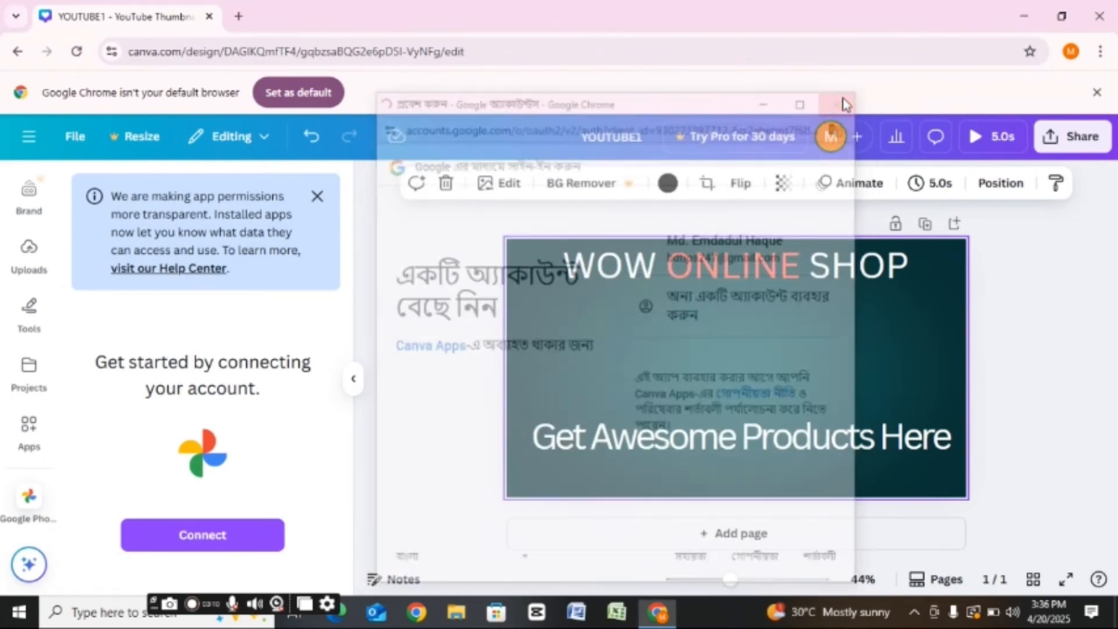
pyautogui.click(315, 197)
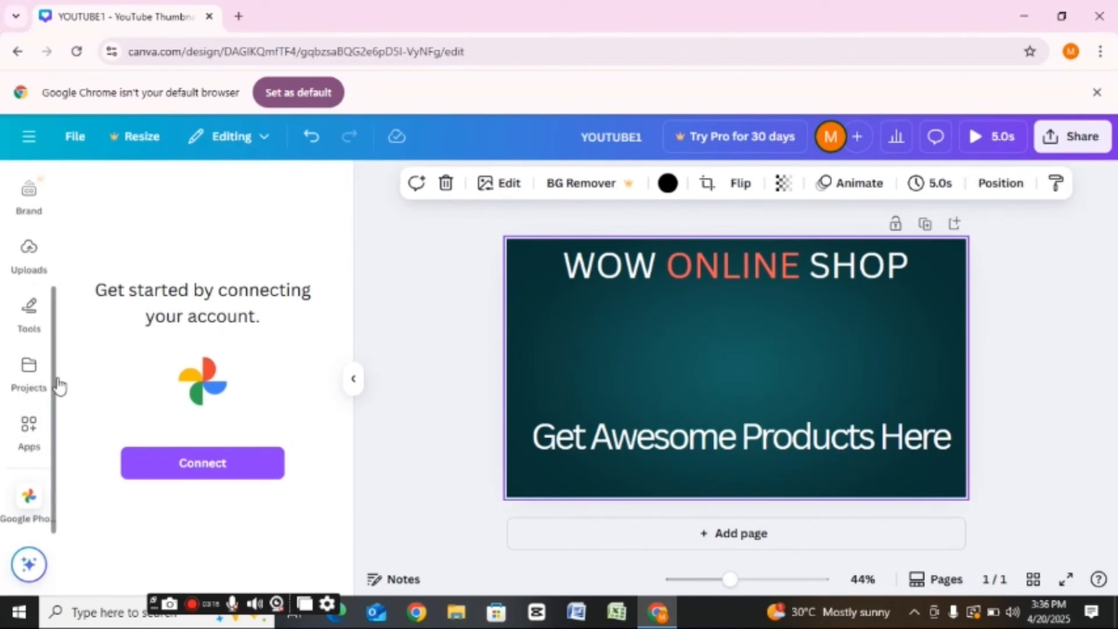
# Try Klaviyo as an image source for the uploads.
pyautogui.click(29, 250)
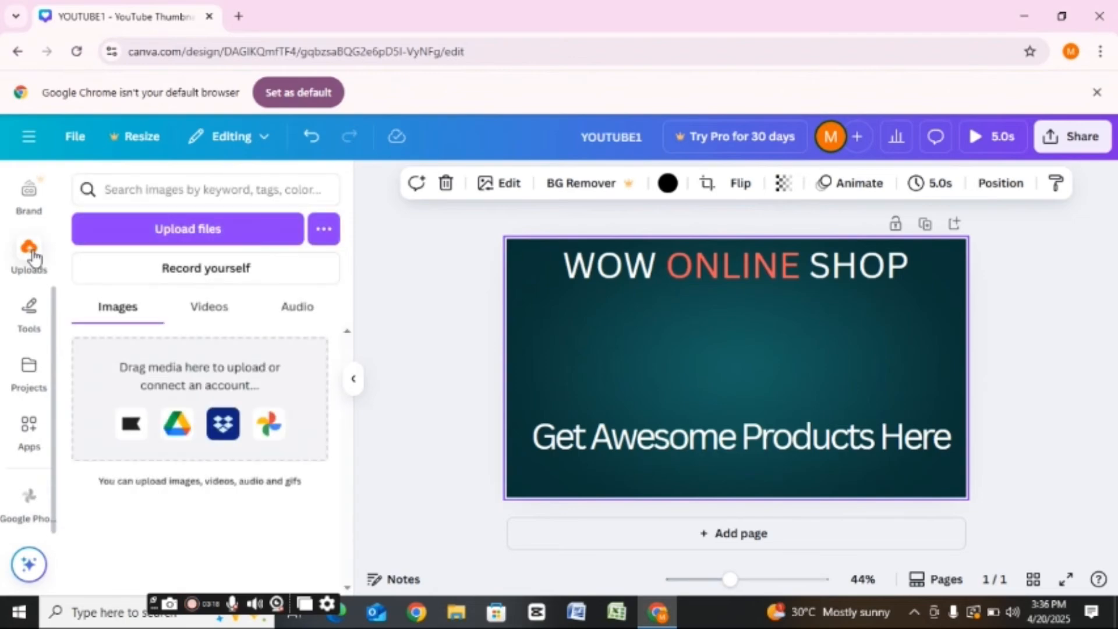
pyautogui.click(132, 425)
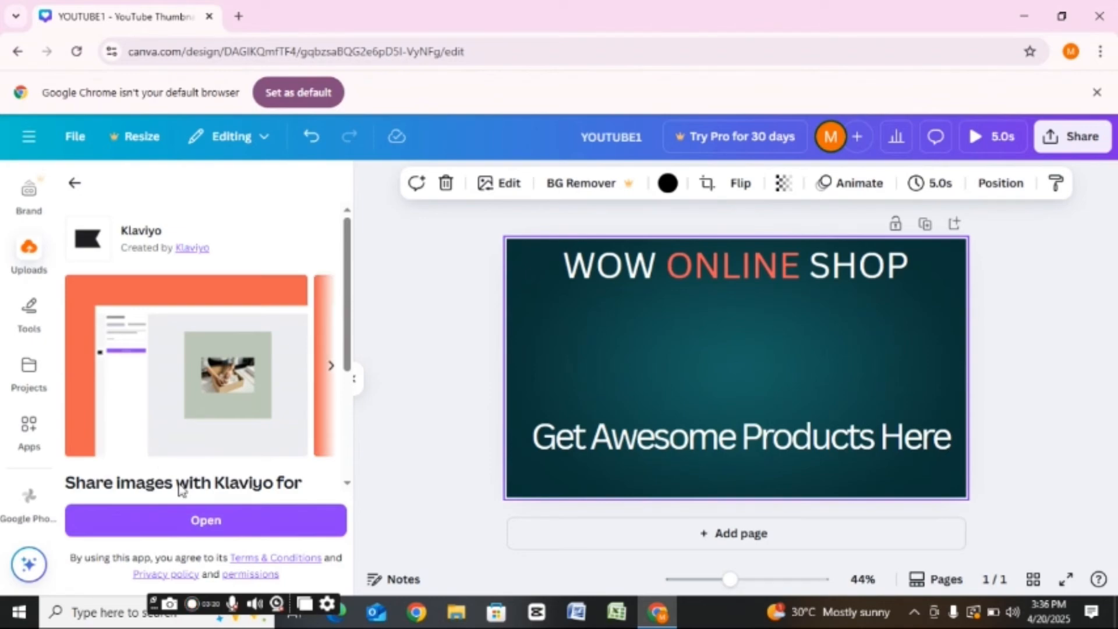
pyautogui.click(202, 525)
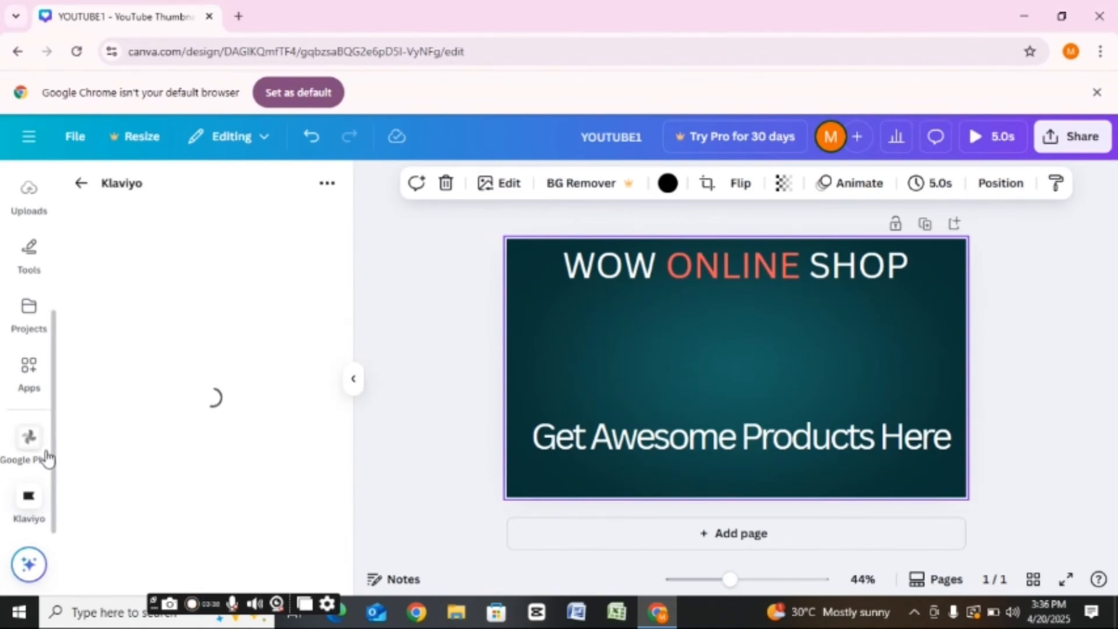
# Upload the logo2 image from the computer's Pictures folder to the design's uploads.
pyautogui.moveTo(54, 397); pyautogui.dragTo(60, 357)
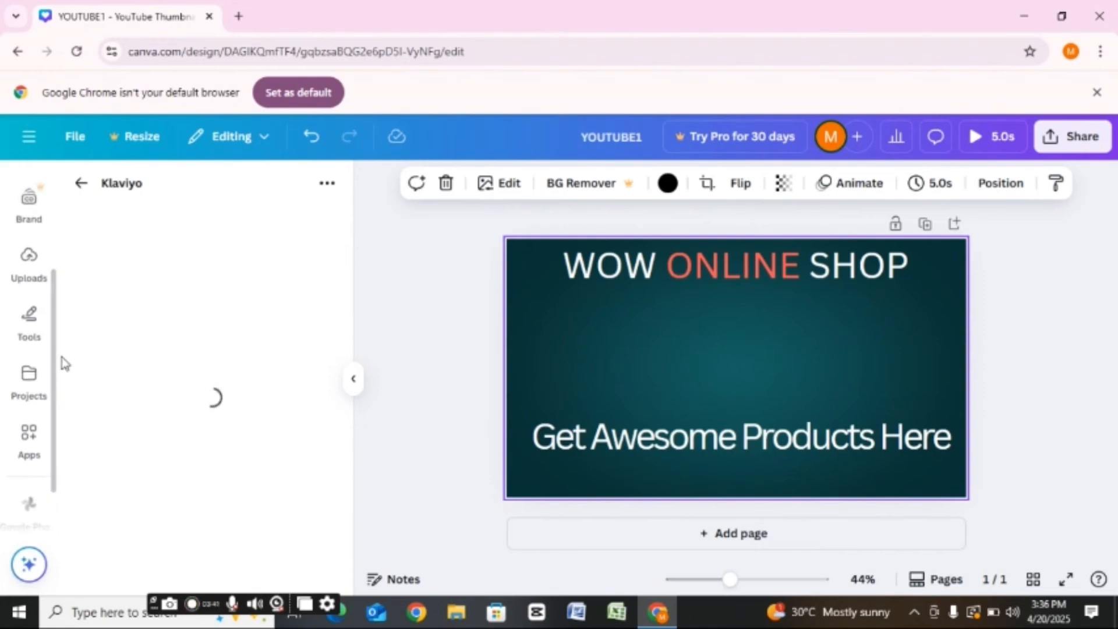
pyautogui.click(34, 279)
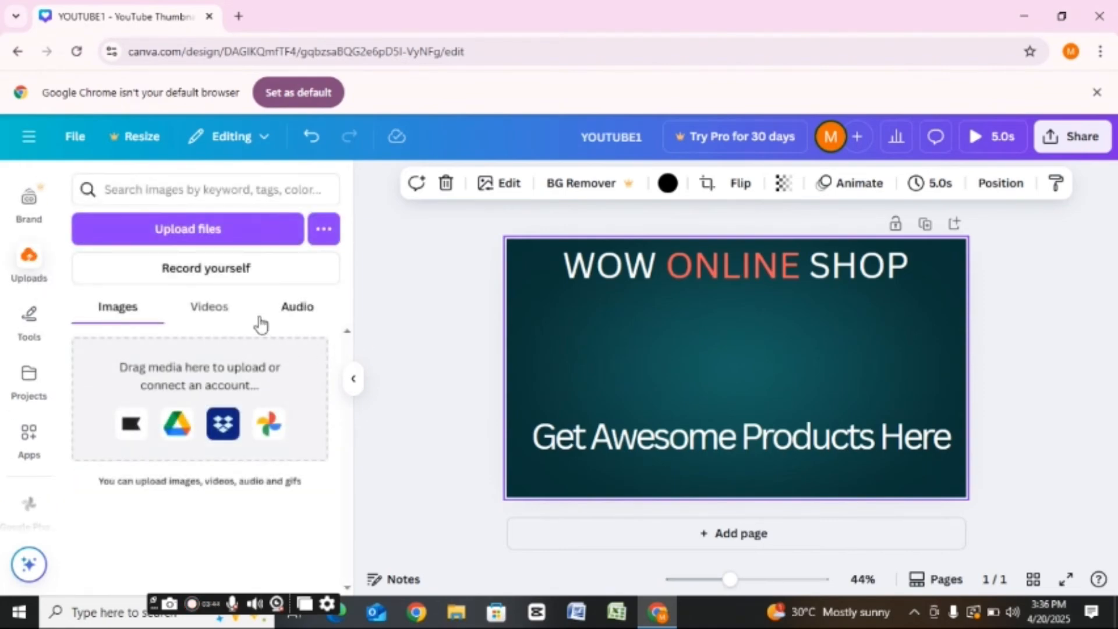
pyautogui.click(208, 230)
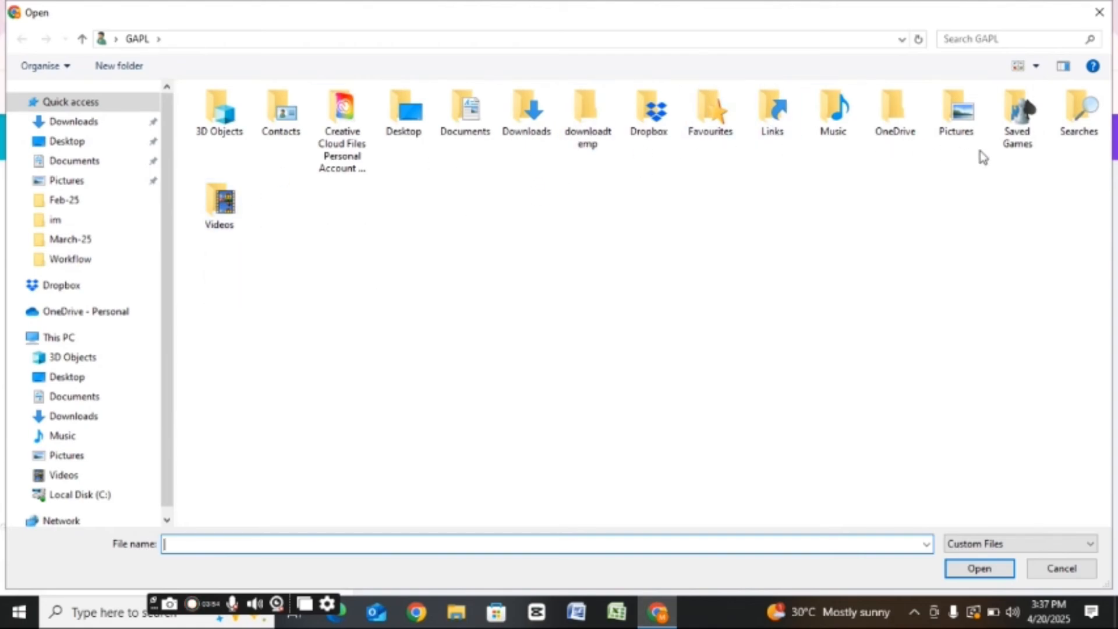
pyautogui.doubleClick(959, 117)
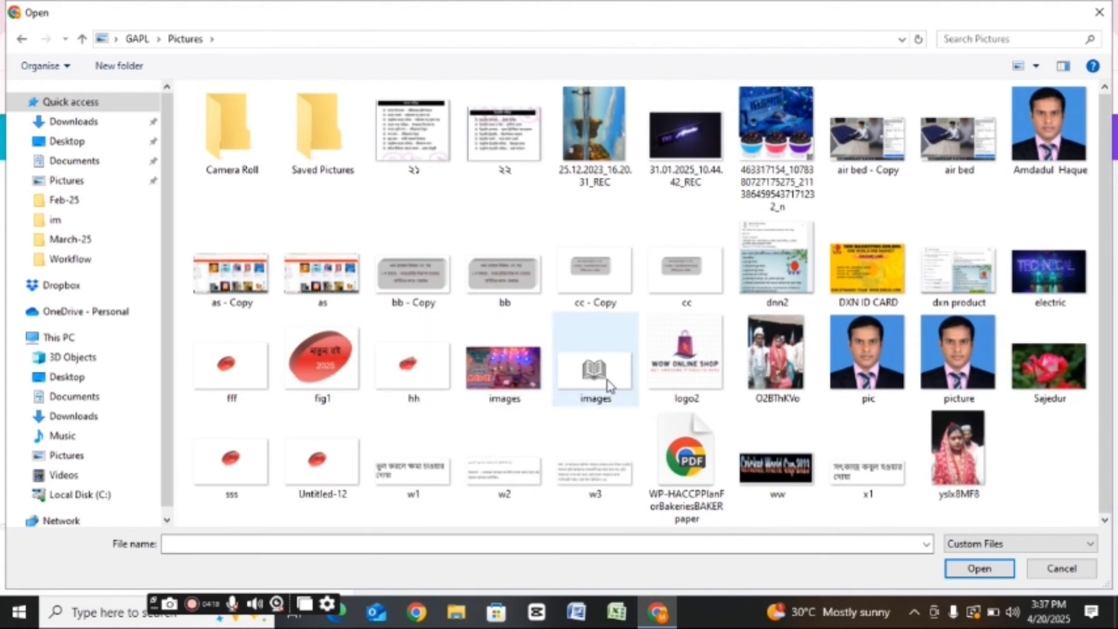
pyautogui.click(704, 332)
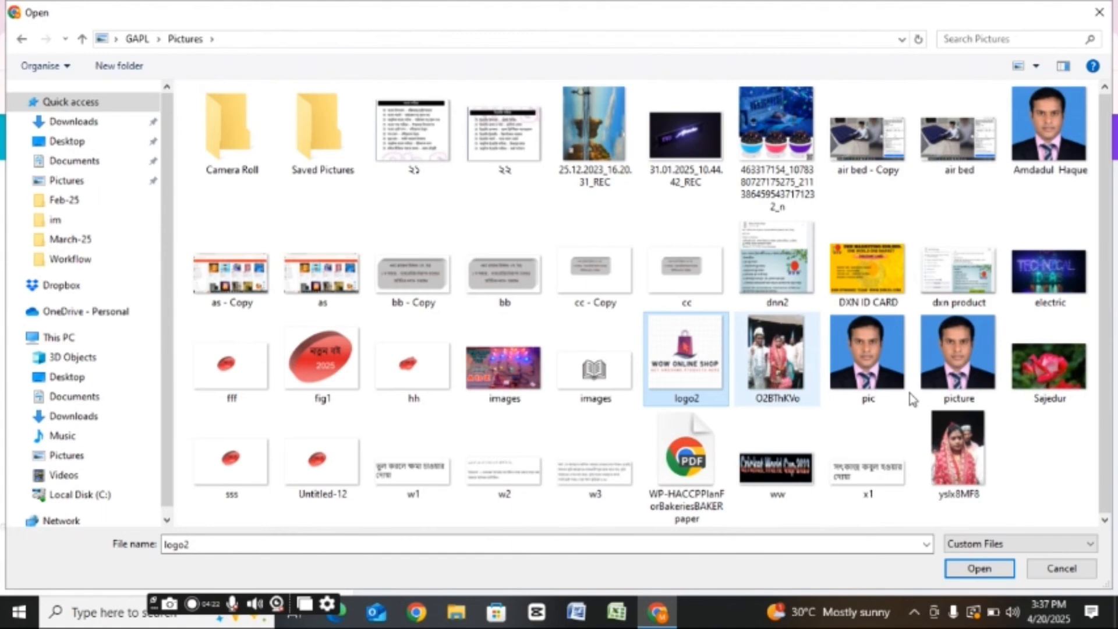
pyautogui.click(981, 568)
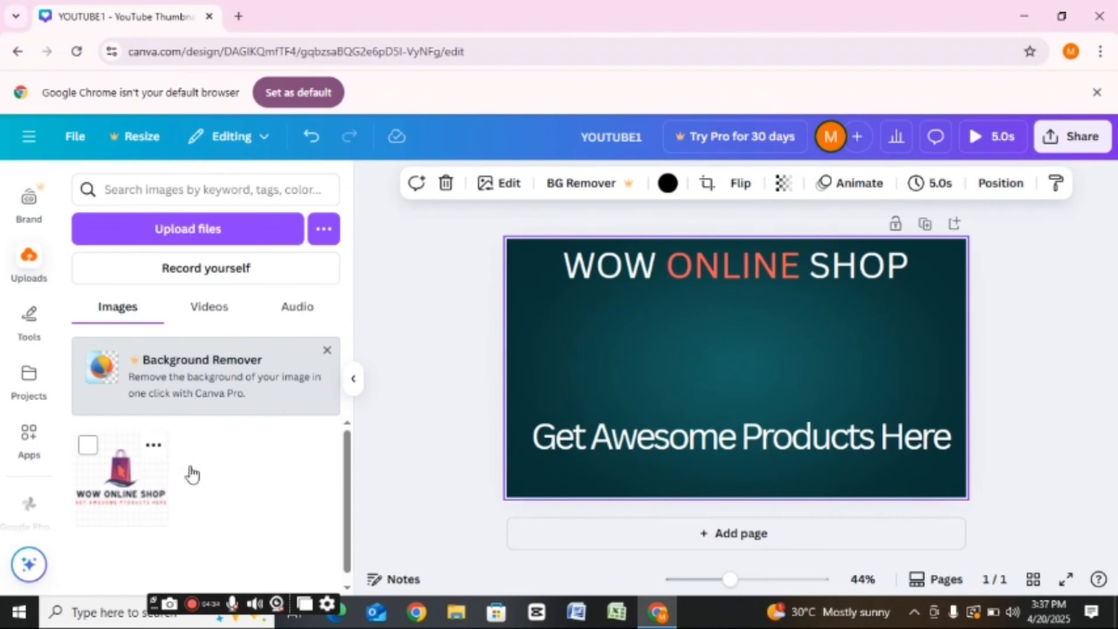
# Place the uploaded logo on the thumbnail, widen it and move it to the thumbnail's left edge, dismissing the image-editing suggestion.
pyautogui.moveTo(192, 474); pyautogui.dragTo(691, 333)
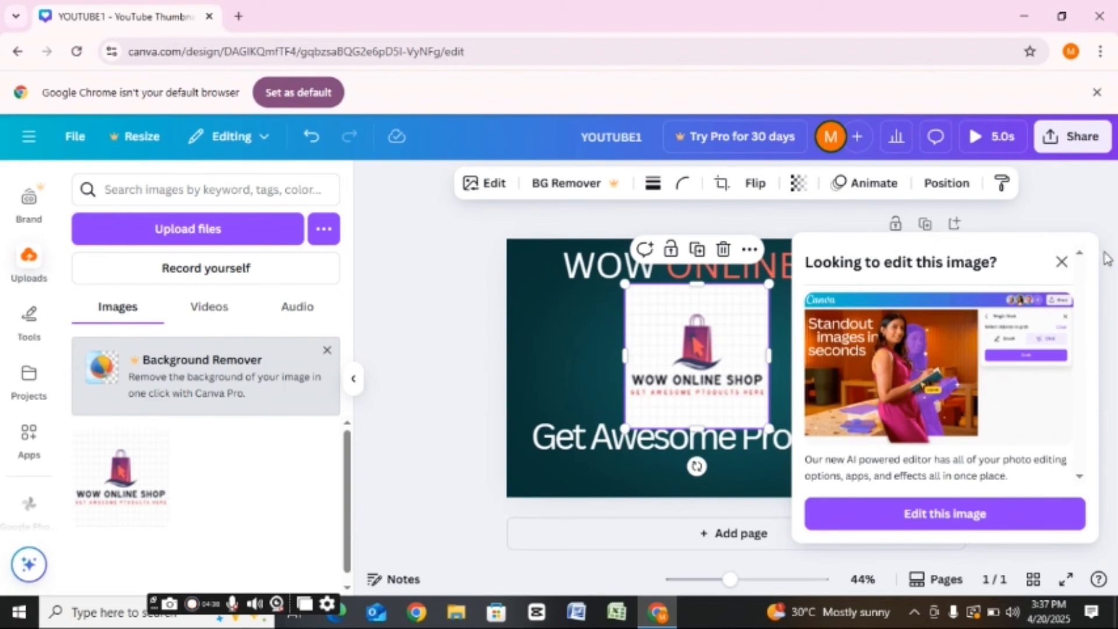
pyautogui.click(1063, 265)
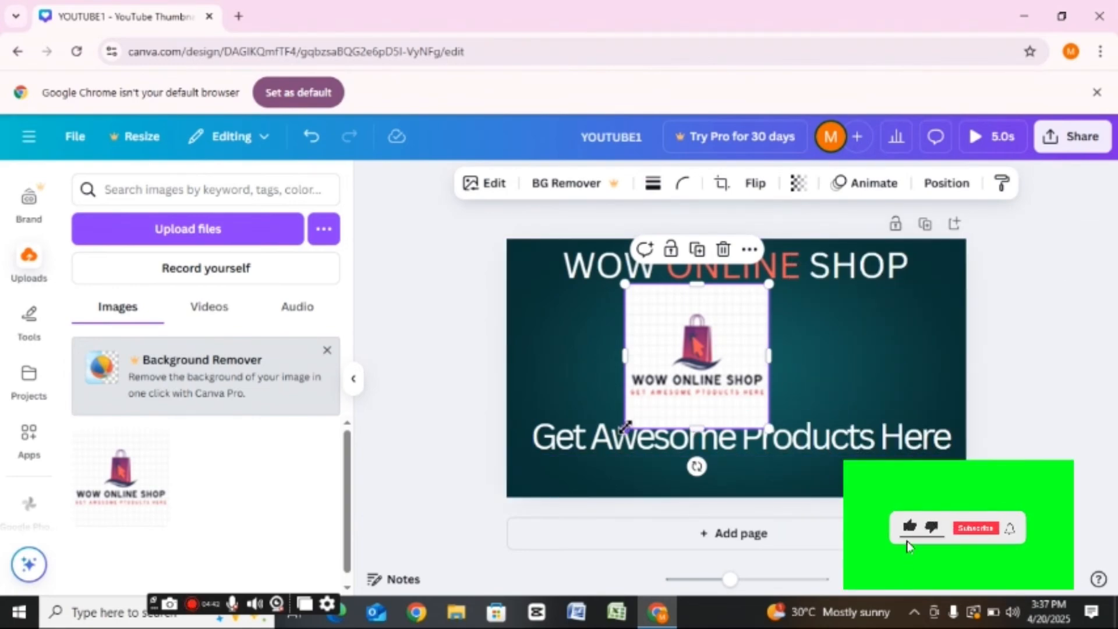
pyautogui.moveTo(624, 428)
pyautogui.mouseDown()
pyautogui.moveTo(624, 400)
pyautogui.moveTo(606, 390)
pyautogui.moveTo(634, 418)
pyautogui.mouseUp()
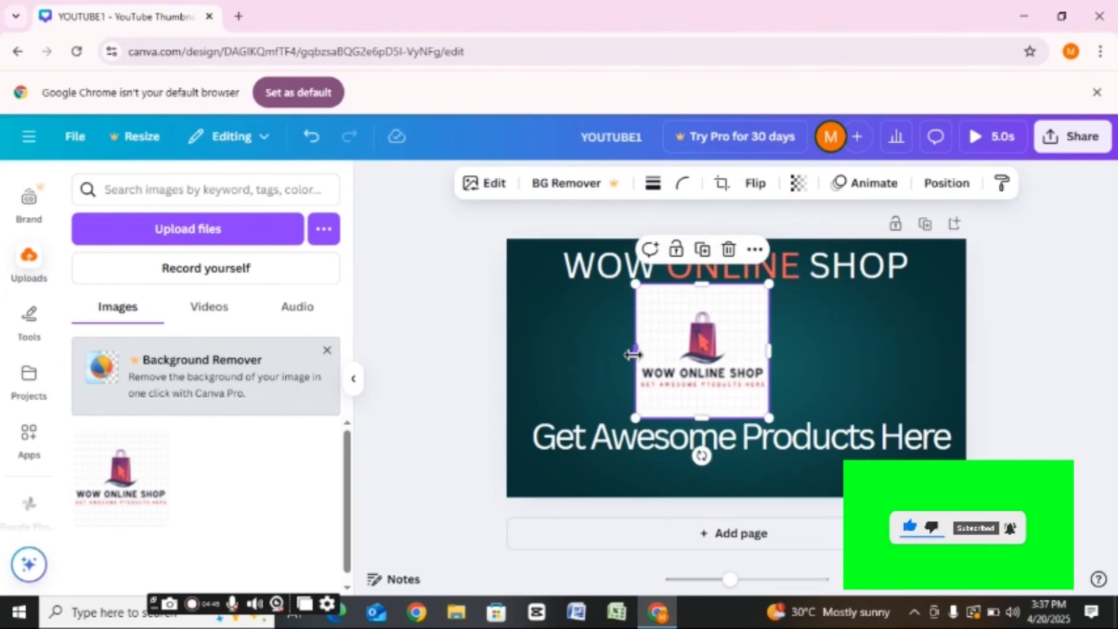
pyautogui.moveTo(633, 354); pyautogui.dragTo(541, 353)
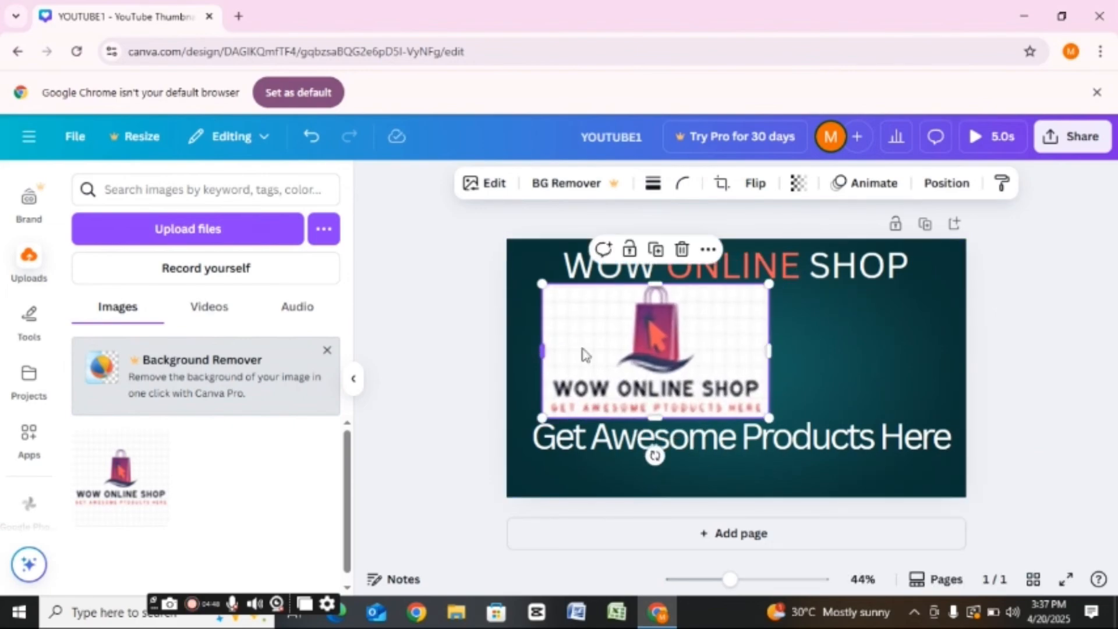
pyautogui.moveTo(766, 350)
pyautogui.mouseDown()
pyautogui.moveTo(669, 343)
pyautogui.moveTo(788, 348)
pyautogui.mouseUp()
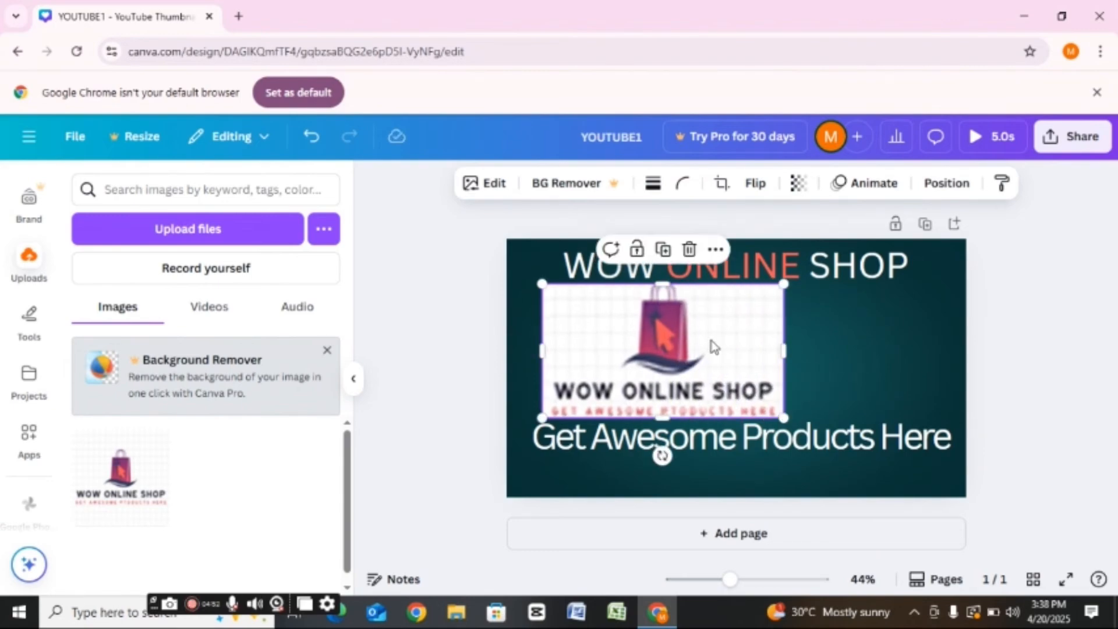
pyautogui.moveTo(713, 347); pyautogui.dragTo(636, 349)
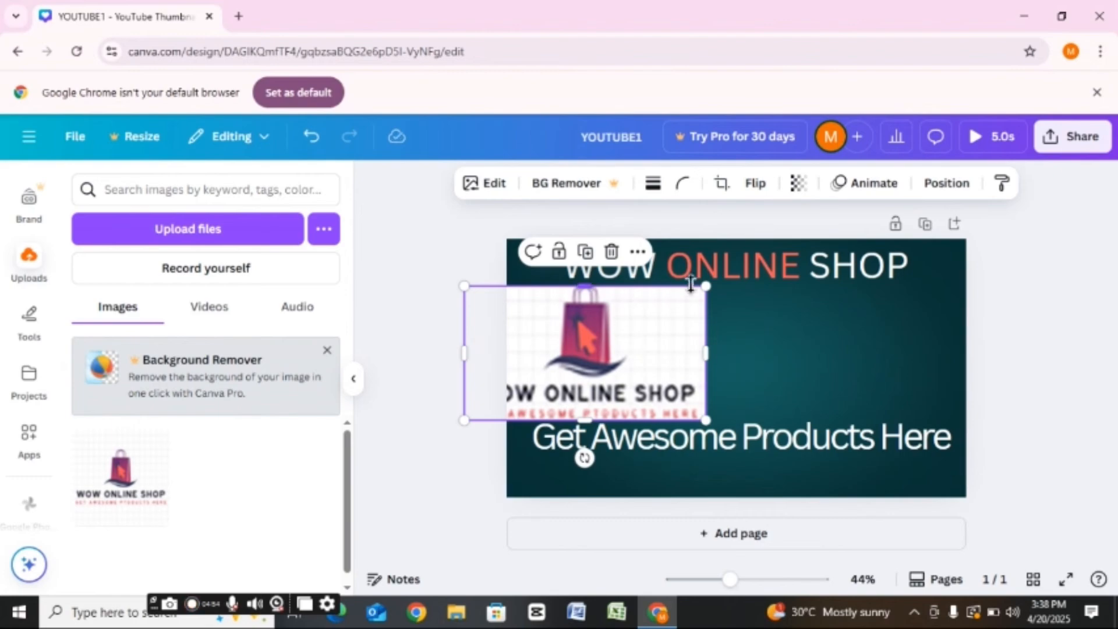
# Shift the "WOW ONLINE SHOP" headline toward the thumbnail's right edge and narrow its text box from the left side.
pyautogui.moveTo(705, 258); pyautogui.dragTo(740, 260)
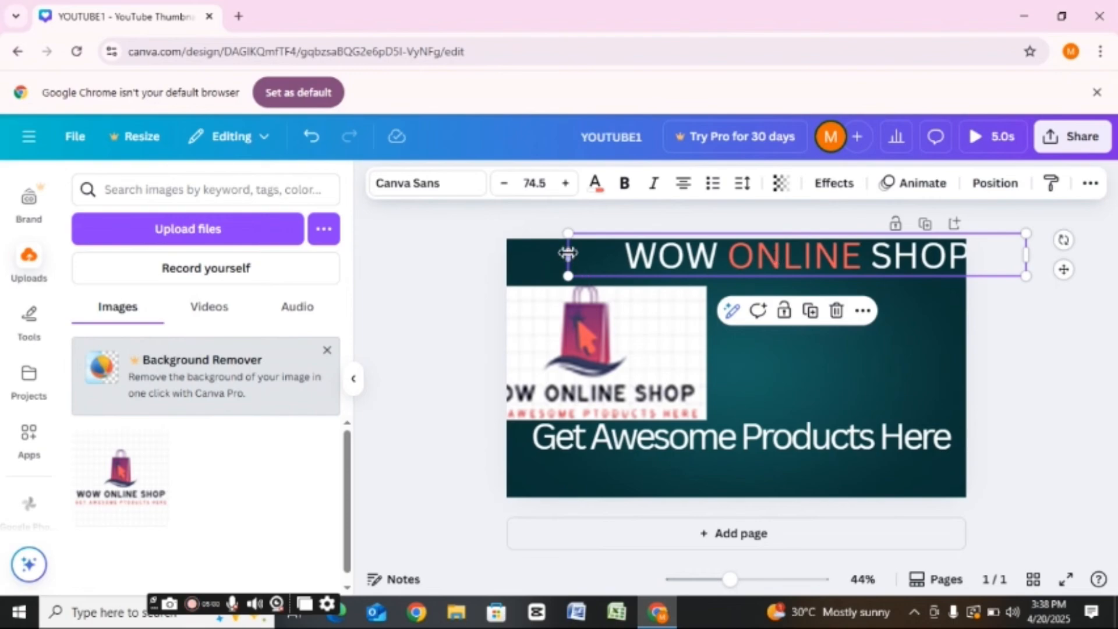
pyautogui.moveTo(576, 253); pyautogui.dragTo(658, 256)
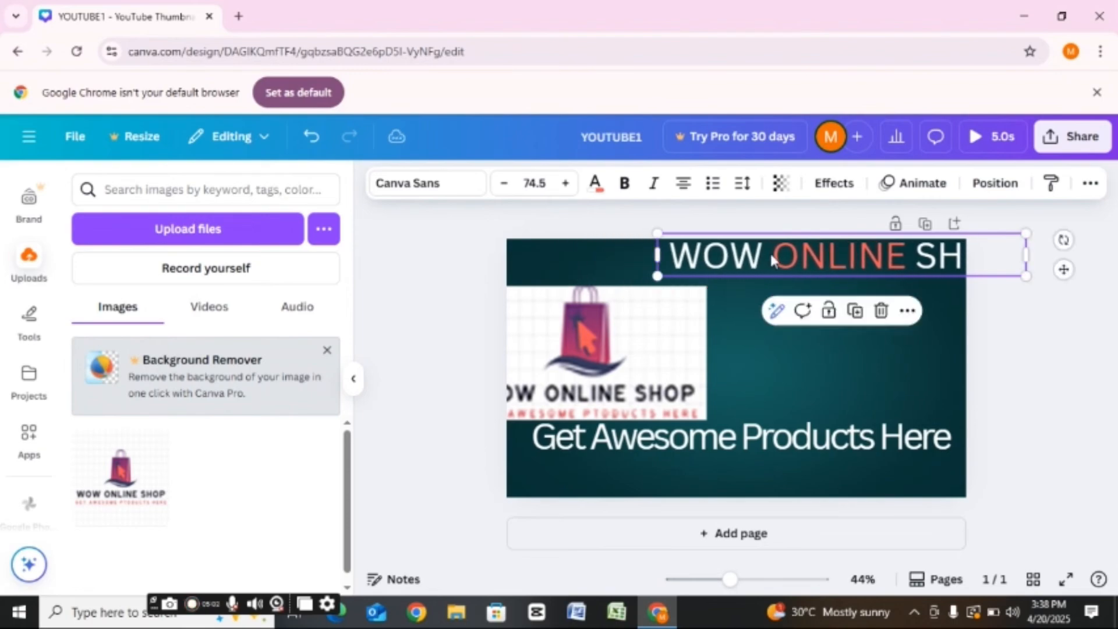
pyautogui.moveTo(754, 257); pyautogui.dragTo(711, 256)
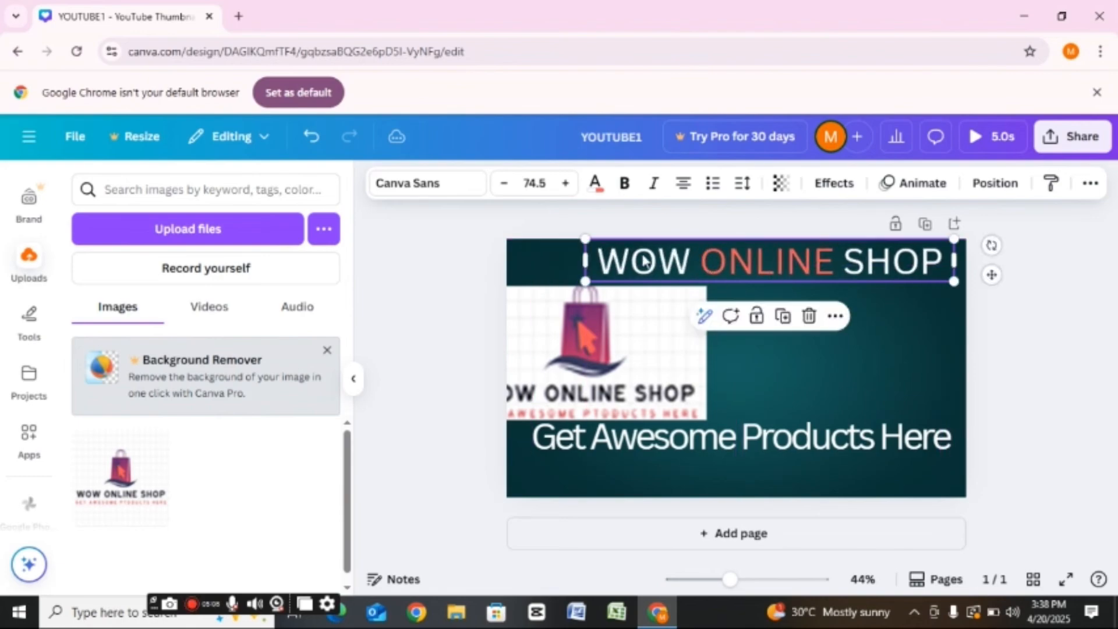
pyautogui.moveTo(585, 260); pyautogui.dragTo(635, 254)
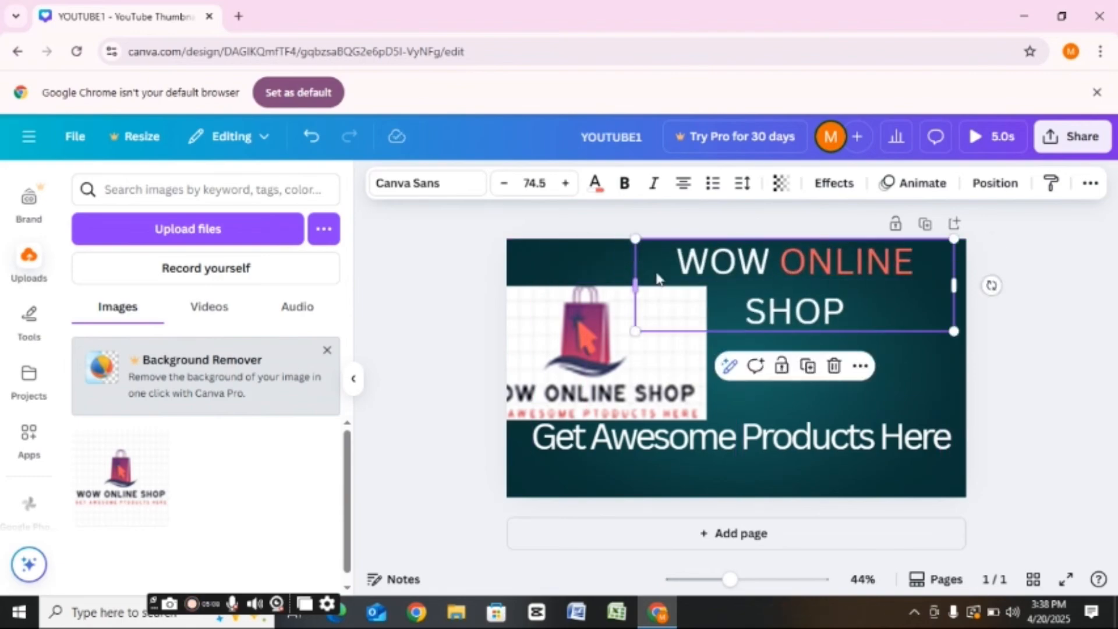
# Reduce the font size of the whole "WOW ONLINE SHOP" headline so it fits on one line in its narrowed box.
pyautogui.doubleClick(848, 312)
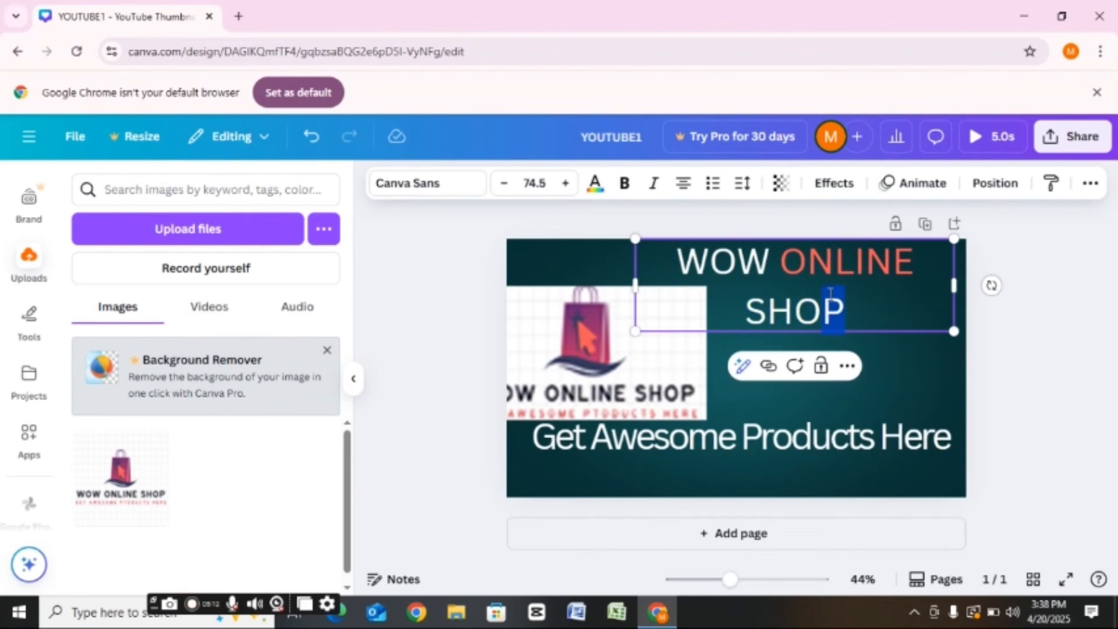
pyautogui.moveTo(830, 294); pyautogui.dragTo(675, 271)
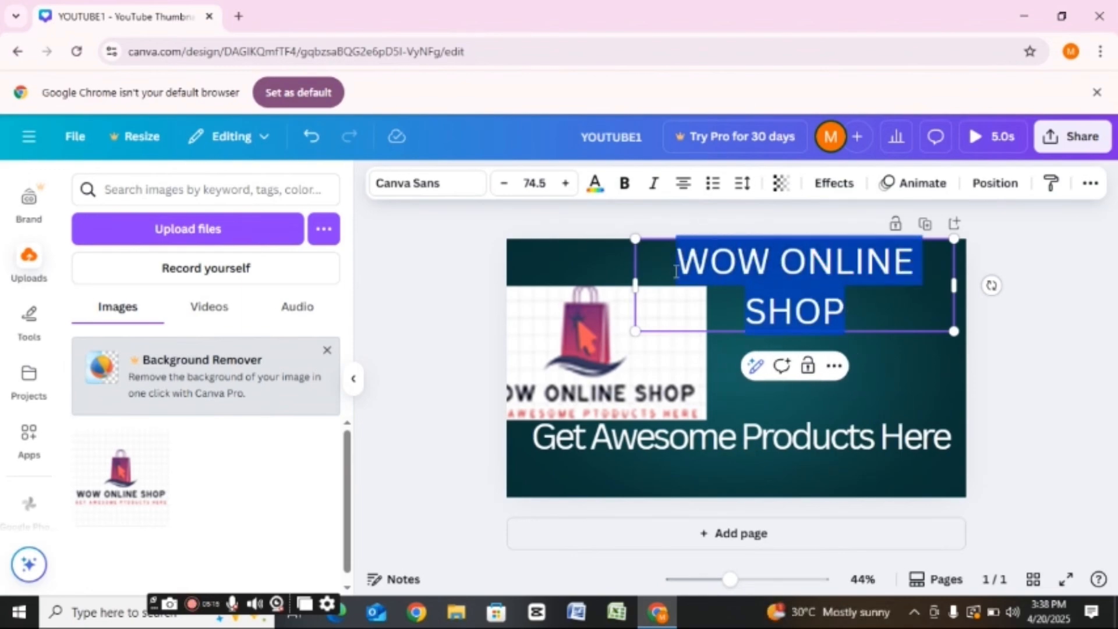
pyautogui.click(504, 184)
pyautogui.click(504, 184)
pyautogui.click(503, 184)
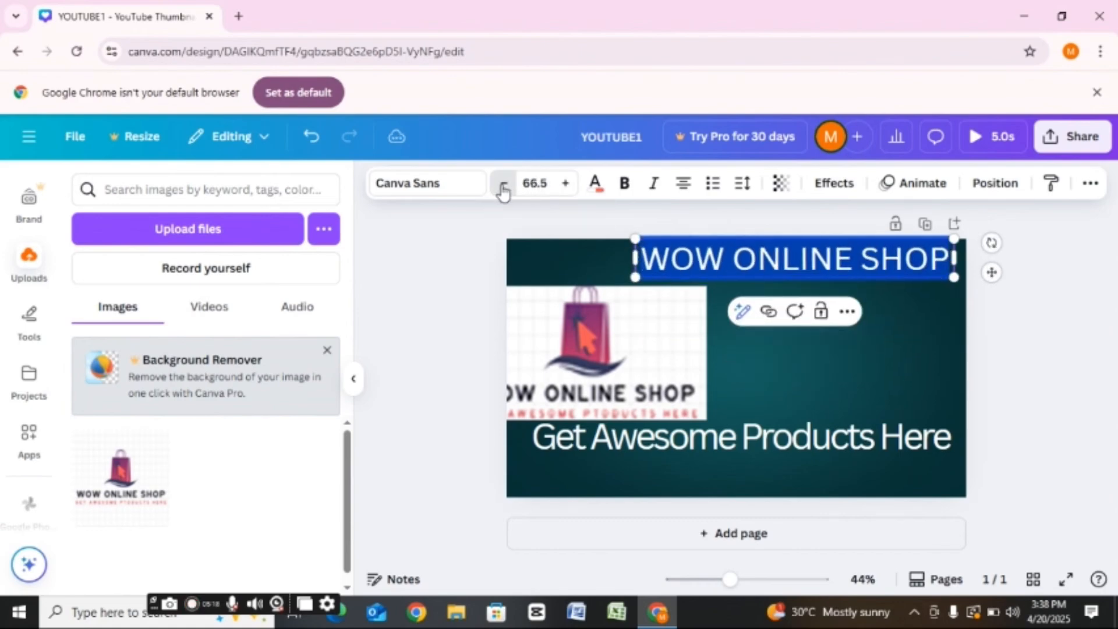
pyautogui.click(504, 184)
# Move the logo into the thumbnail's upper-left corner beside the headline, crop it to just the shopping bag and swoosh, and deselect it.
pyautogui.moveTo(586, 327); pyautogui.dragTo(524, 279)
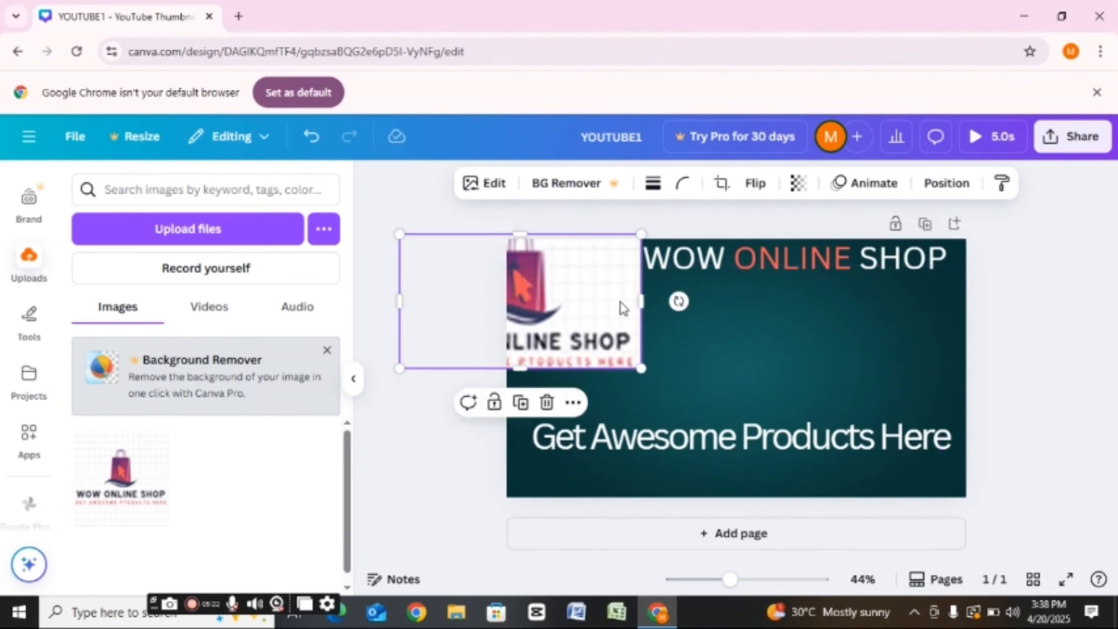
pyautogui.moveTo(648, 305); pyautogui.dragTo(618, 304)
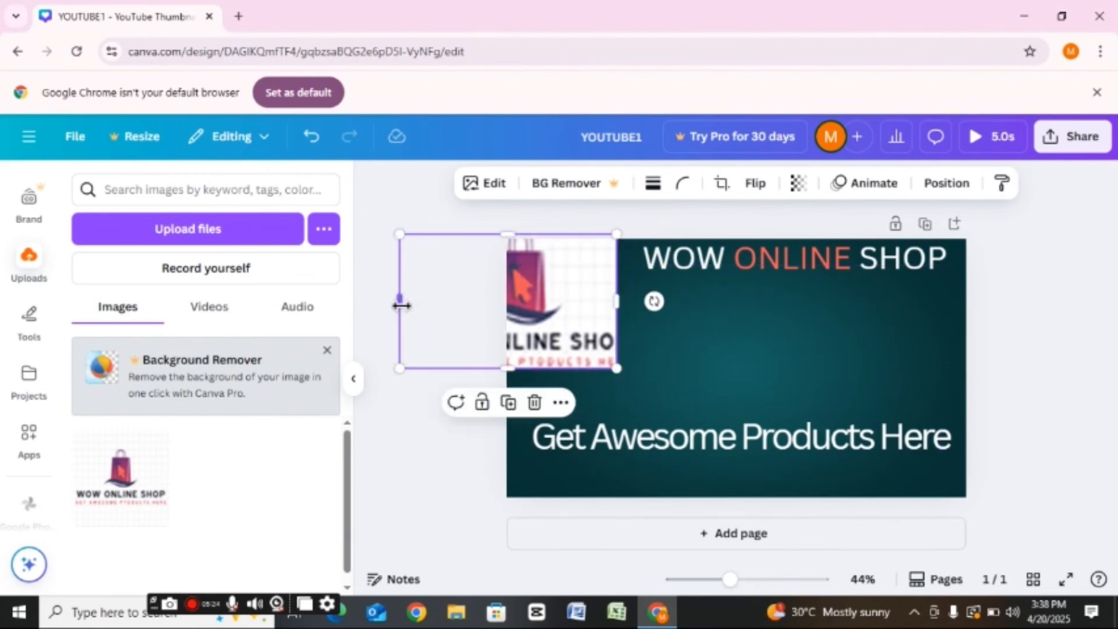
pyautogui.moveTo(400, 302); pyautogui.dragTo(491, 310)
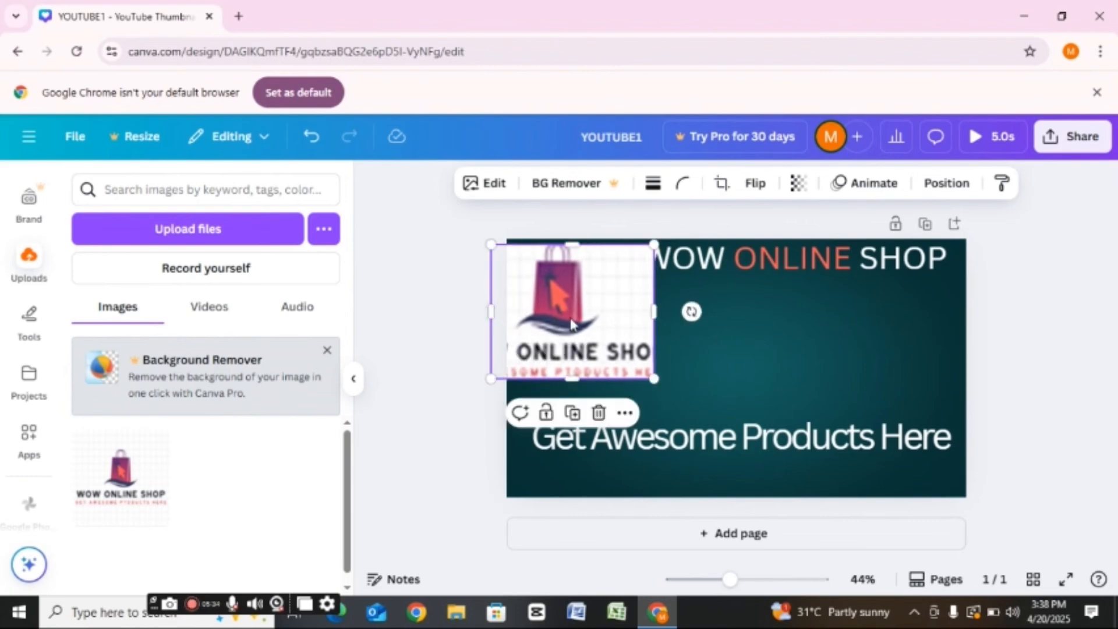
pyautogui.moveTo(574, 322); pyautogui.dragTo(595, 316)
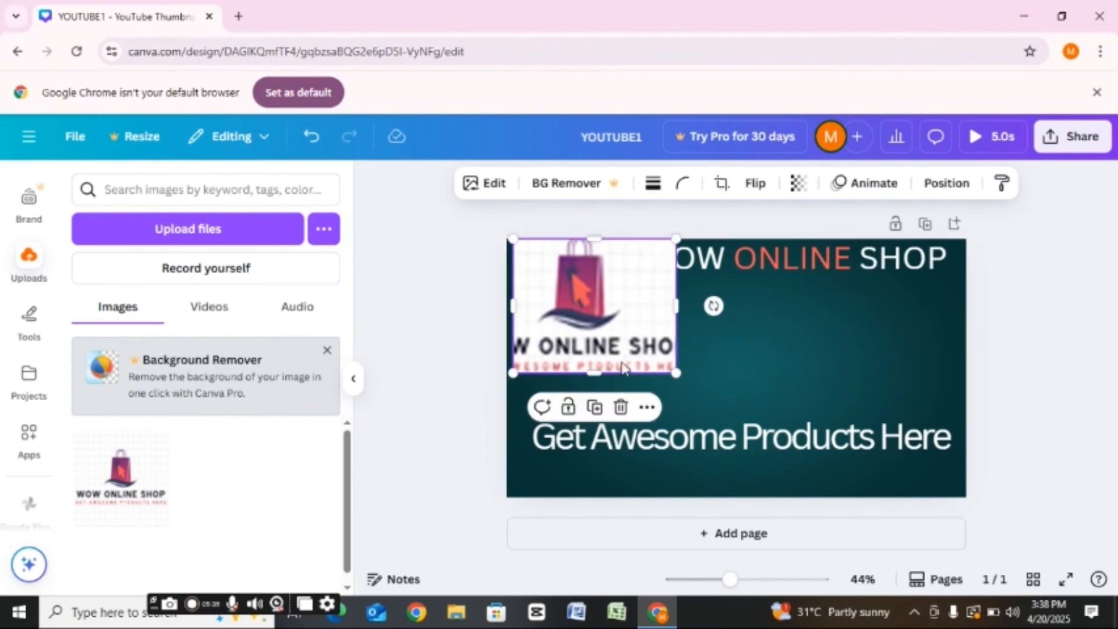
pyautogui.moveTo(600, 373); pyautogui.dragTo(600, 332)
pyautogui.moveTo(680, 291); pyautogui.dragTo(644, 287)
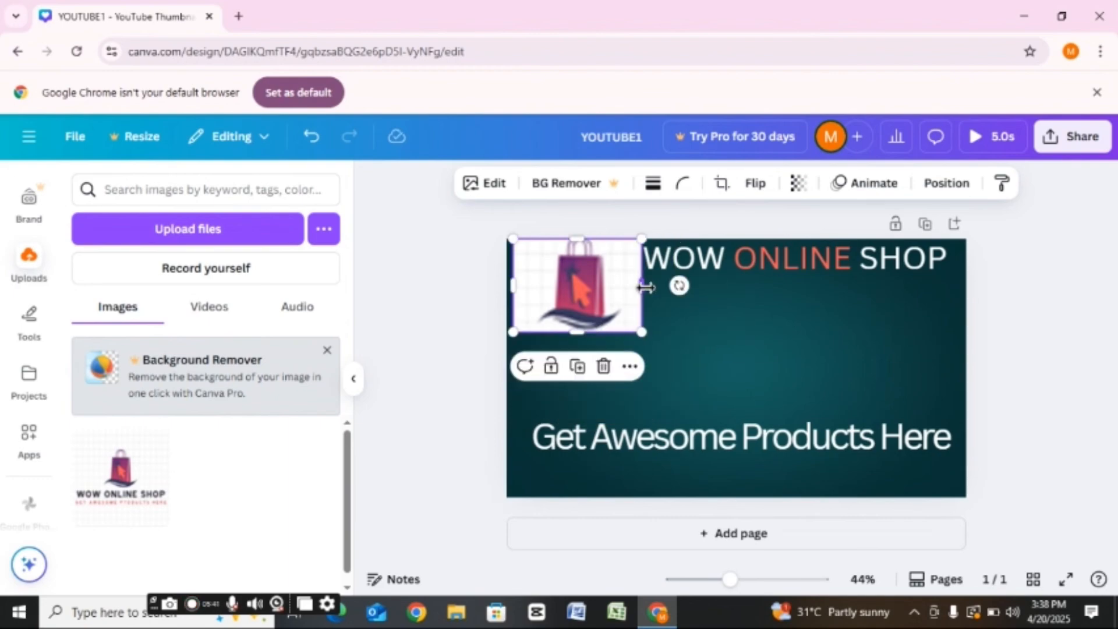
pyautogui.click(812, 332)
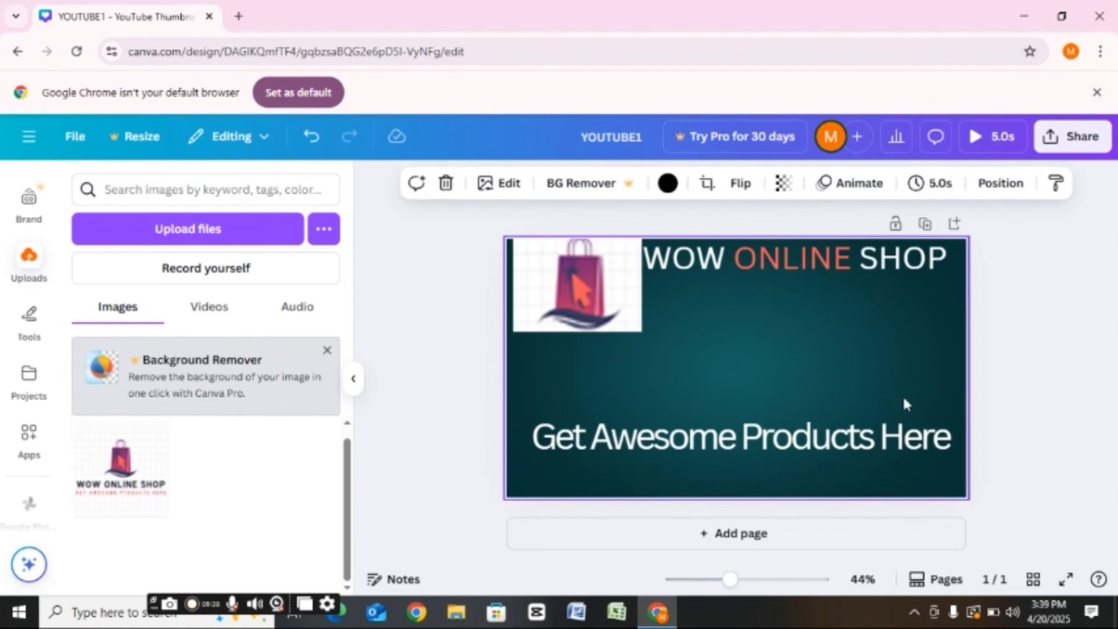
pyautogui.click(1024, 352)
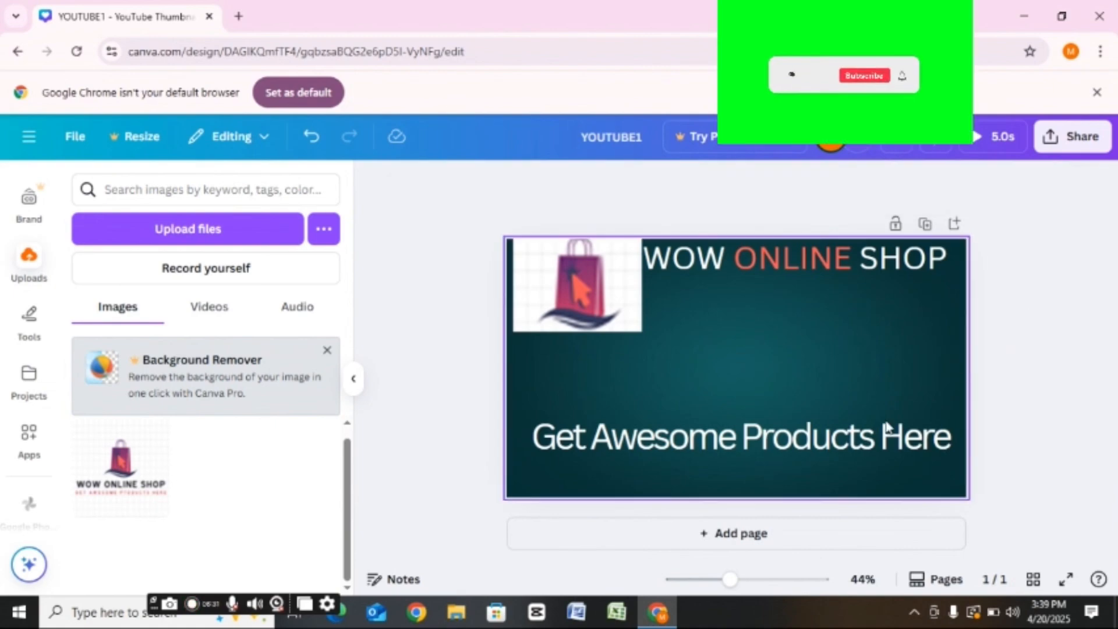
# Download the design as a PNG at size 1 (1,280 × 720 px).
pyautogui.click(1084, 142)
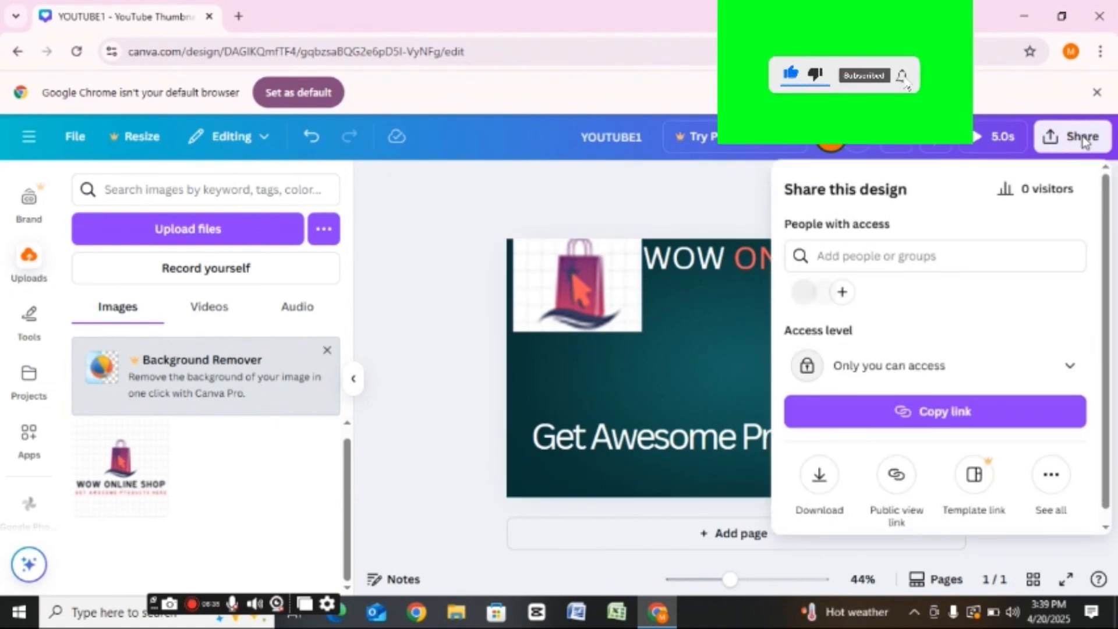
pyautogui.click(820, 475)
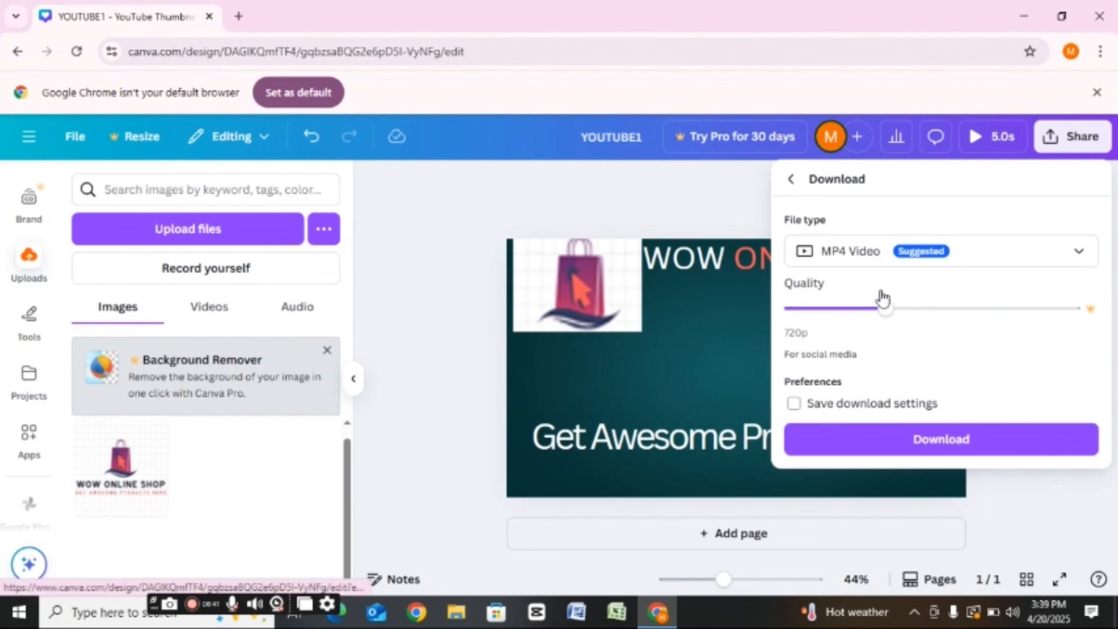
pyautogui.click(1082, 252)
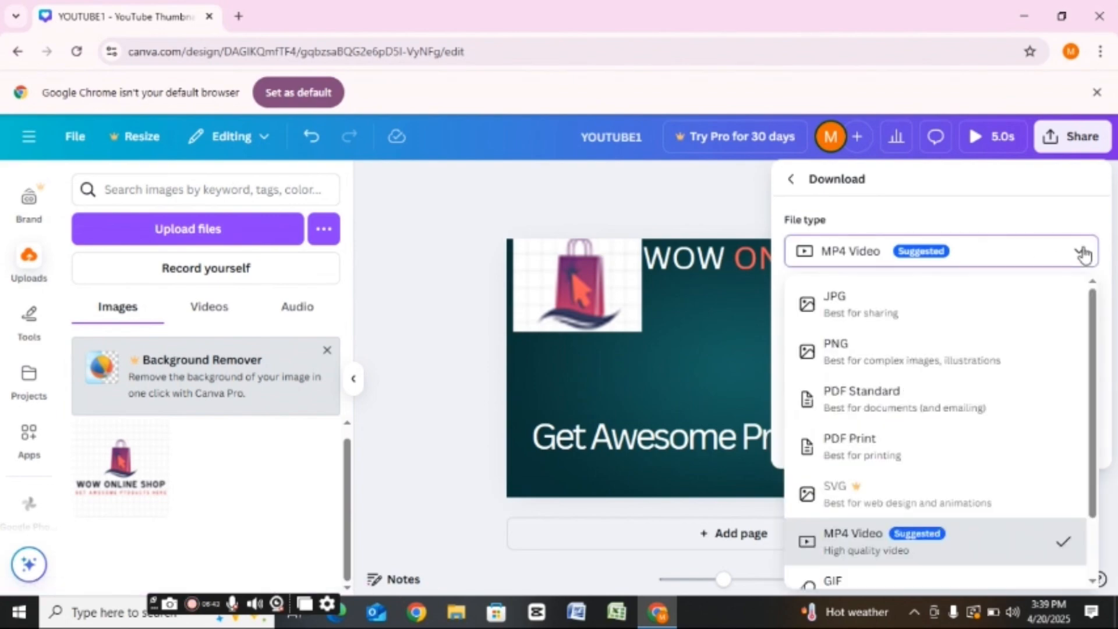
pyautogui.click(874, 351)
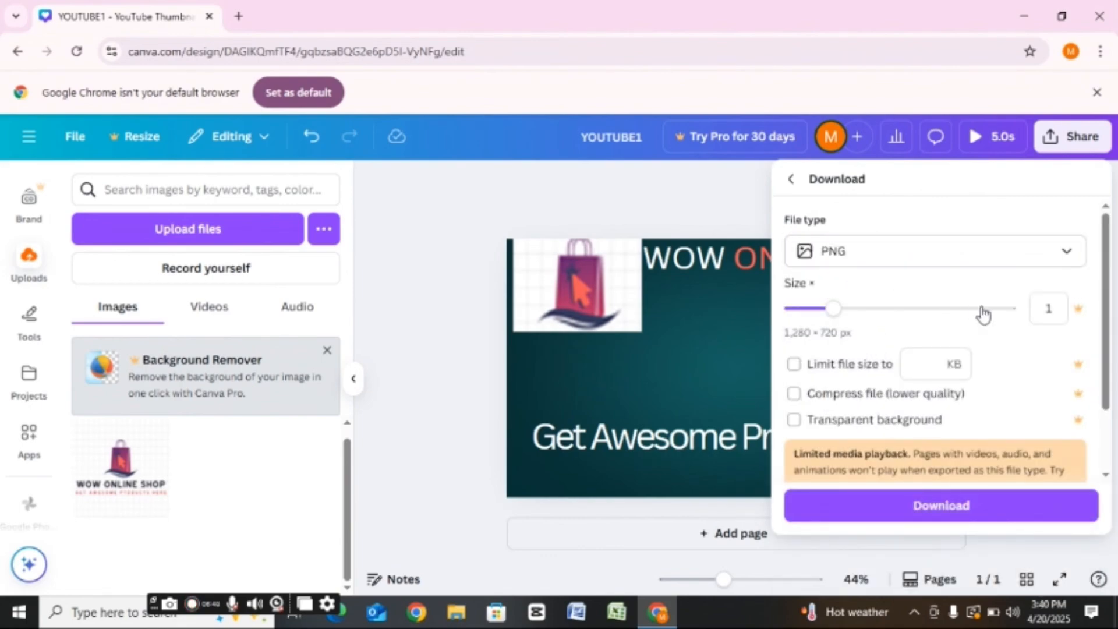
pyautogui.moveTo(1105, 256); pyautogui.dragTo(1109, 373)
pyautogui.moveTo(1113, 311); pyautogui.dragTo(1108, 253)
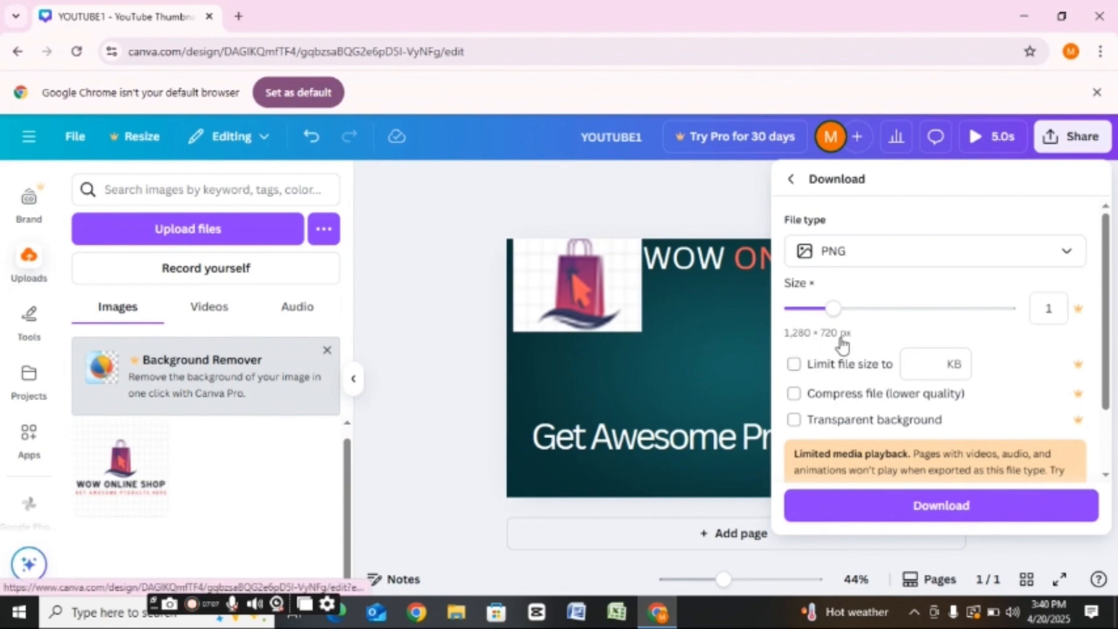
pyautogui.click(947, 515)
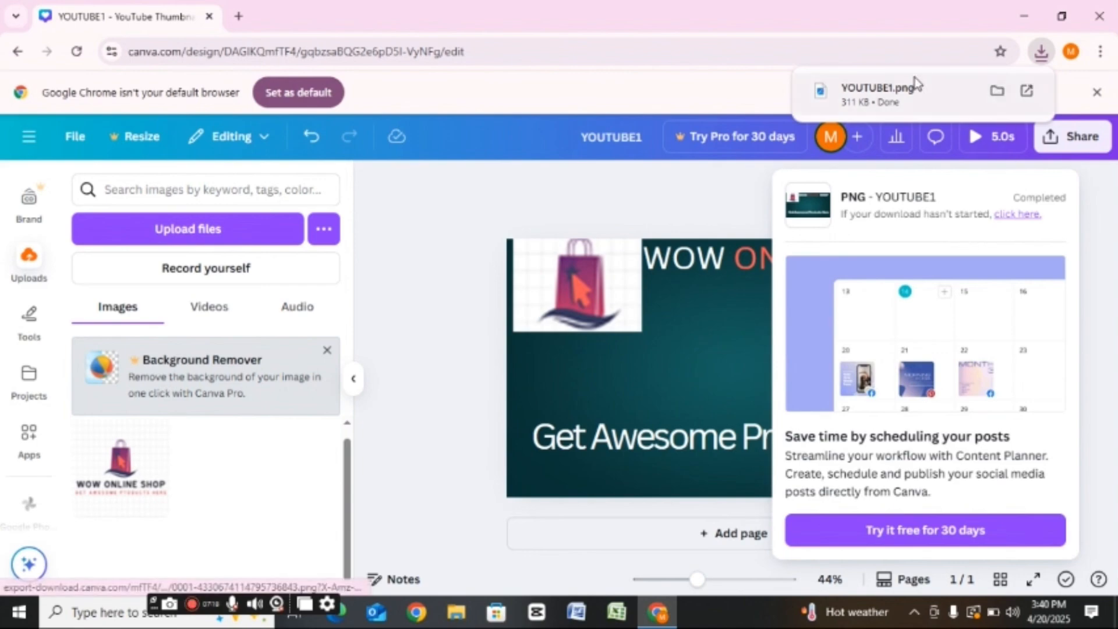
# Open the downloaded YOUTUBE1 image from its Downloads folder and view it in a maximized viewer window.
pyautogui.click(997, 92)
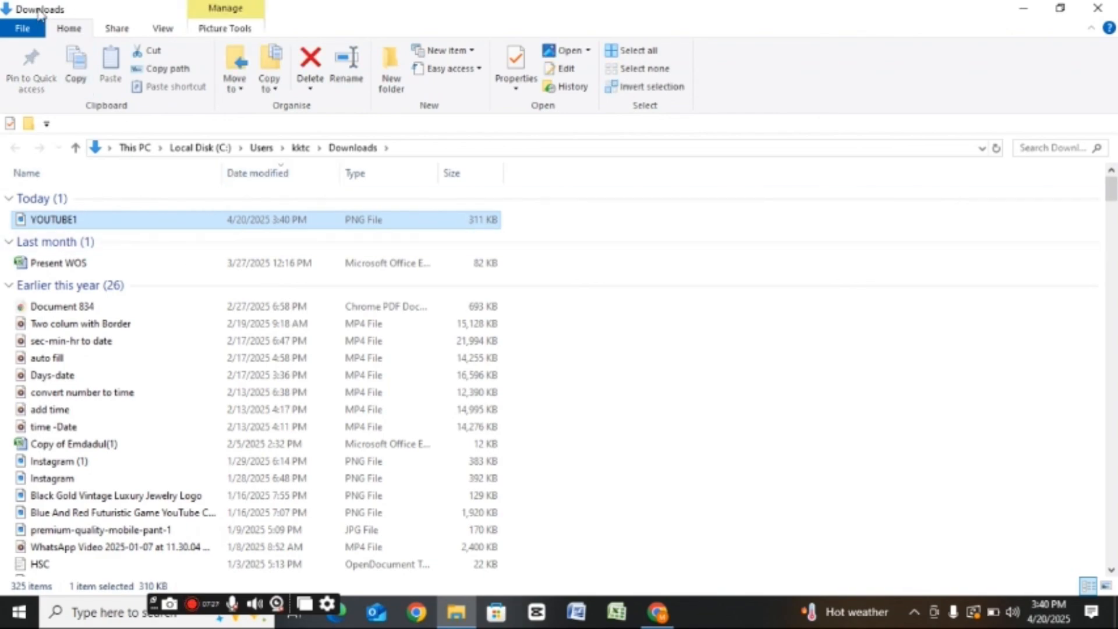
pyautogui.doubleClick(99, 220)
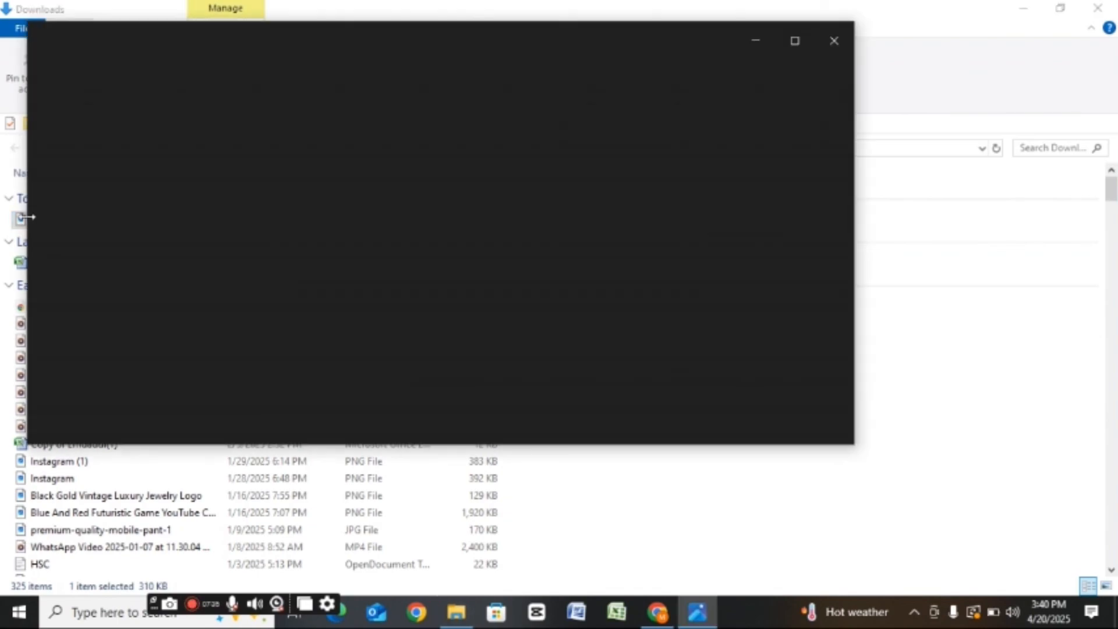
pyautogui.click(797, 42)
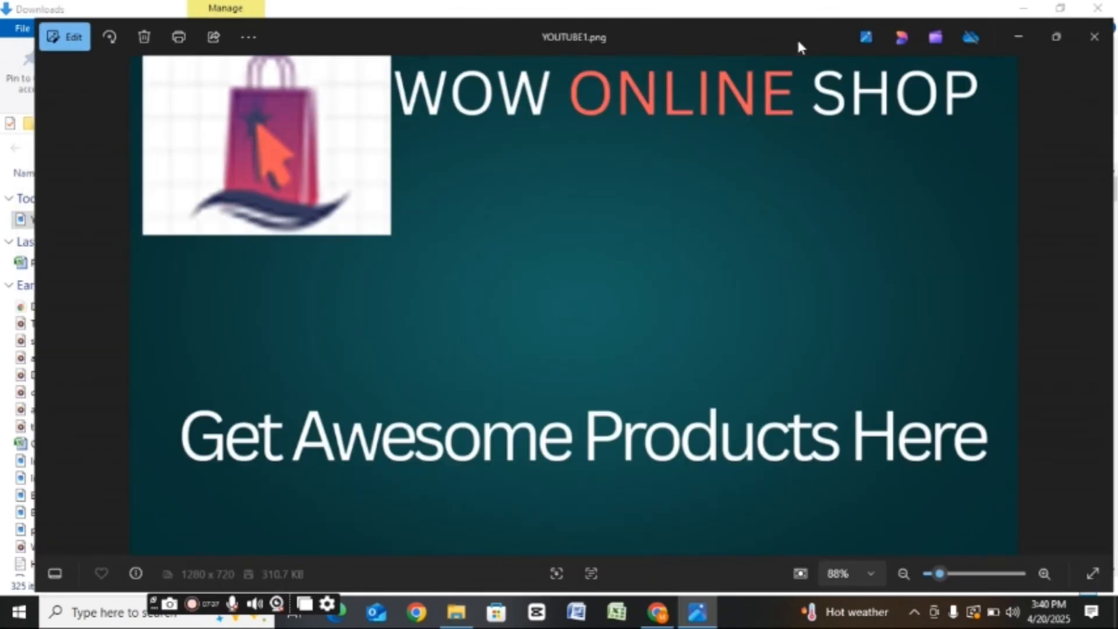